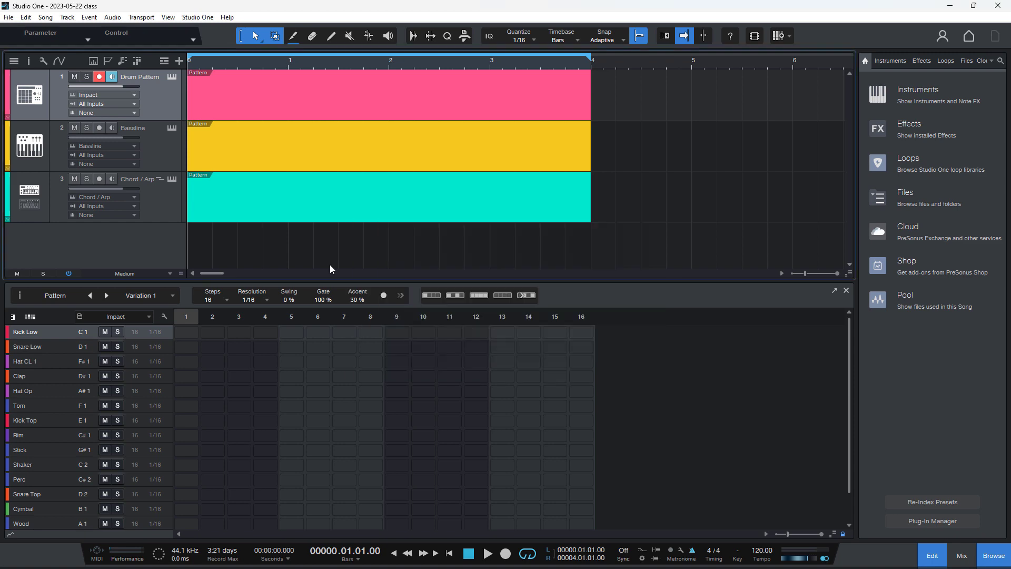
click(186, 208)
shift+click(163, 145)
key(shift+d)
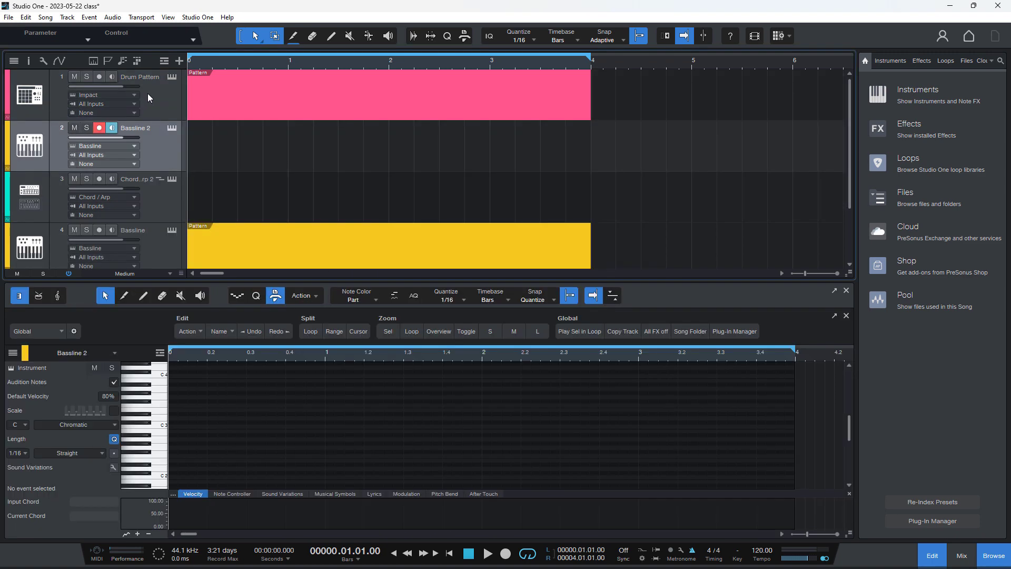
click(148, 93)
scroll(163, 137, down, 1)
key(ctrl+z)
key(ctrl+z)
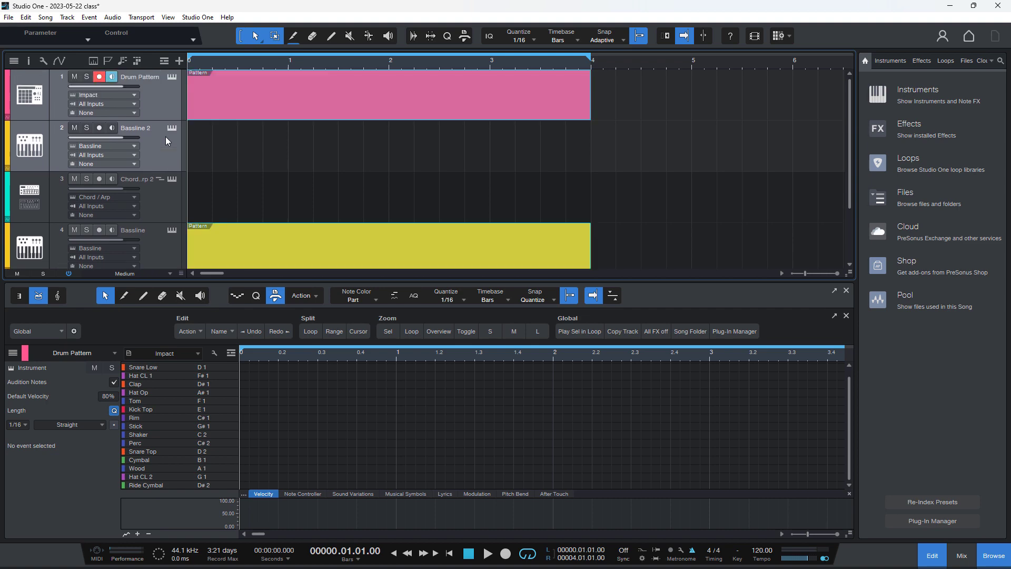
Remove the selected Drum Pattern, Bassline and Chord / Arp tracks from the song while keeping their instruments
right_click(168, 199)
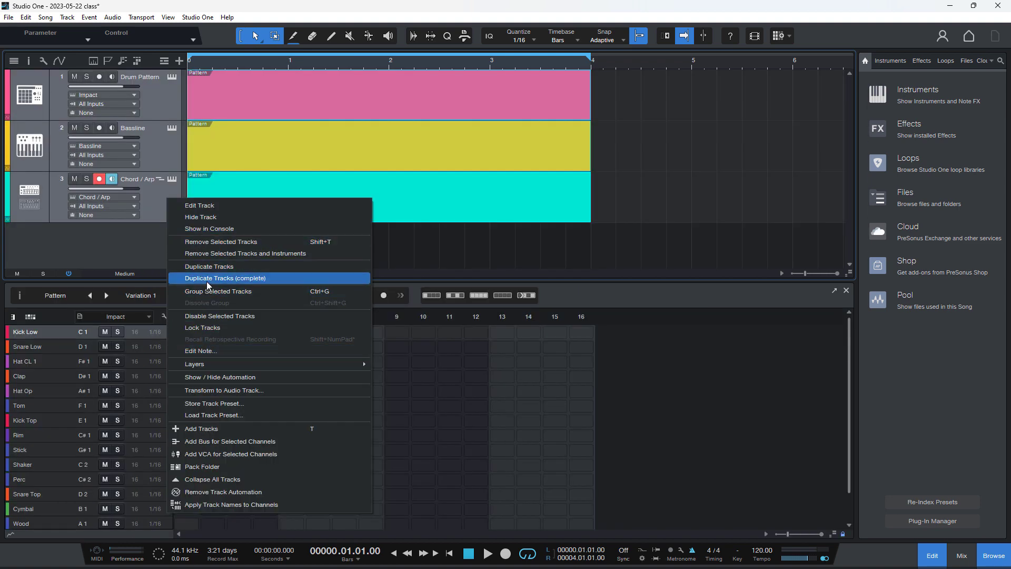
click(198, 245)
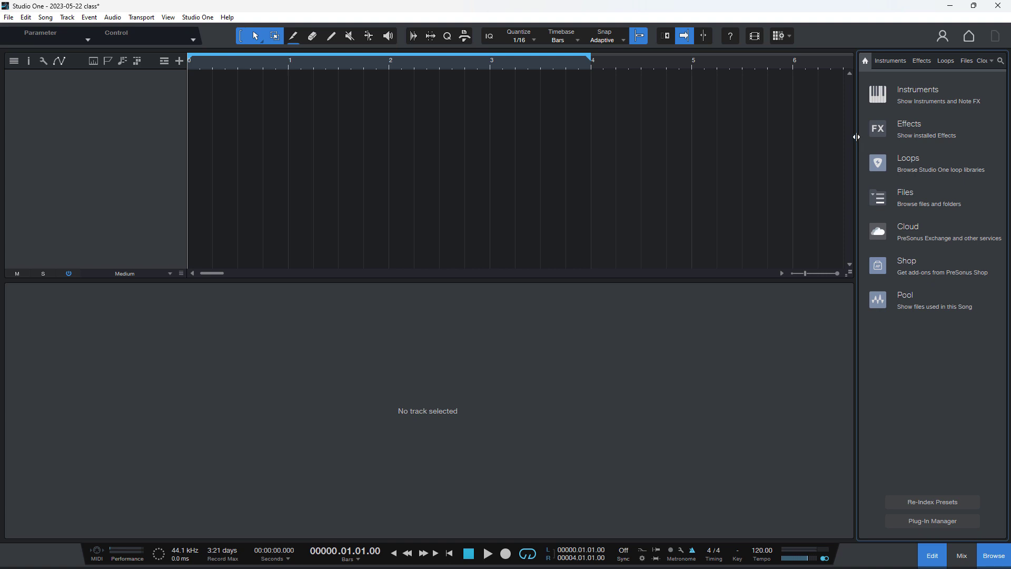
Find the SC TUTS Afropiano Drum kit folder in the file browser, within Image-Line, FL Studio 20, Data, Patches
click(900, 196)
click(868, 75)
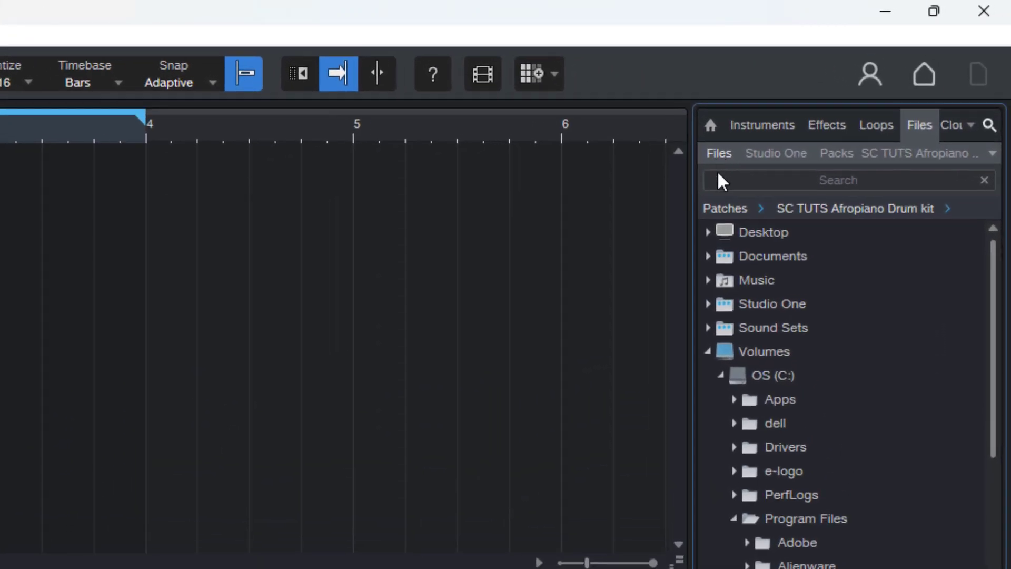
scroll(748, 389, down, 4)
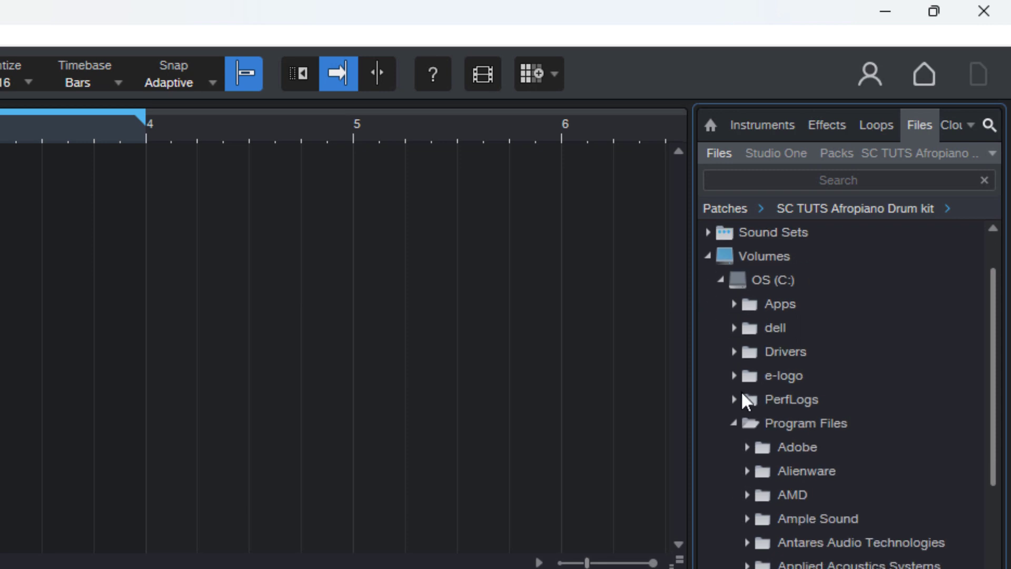
scroll(741, 388, up, 4)
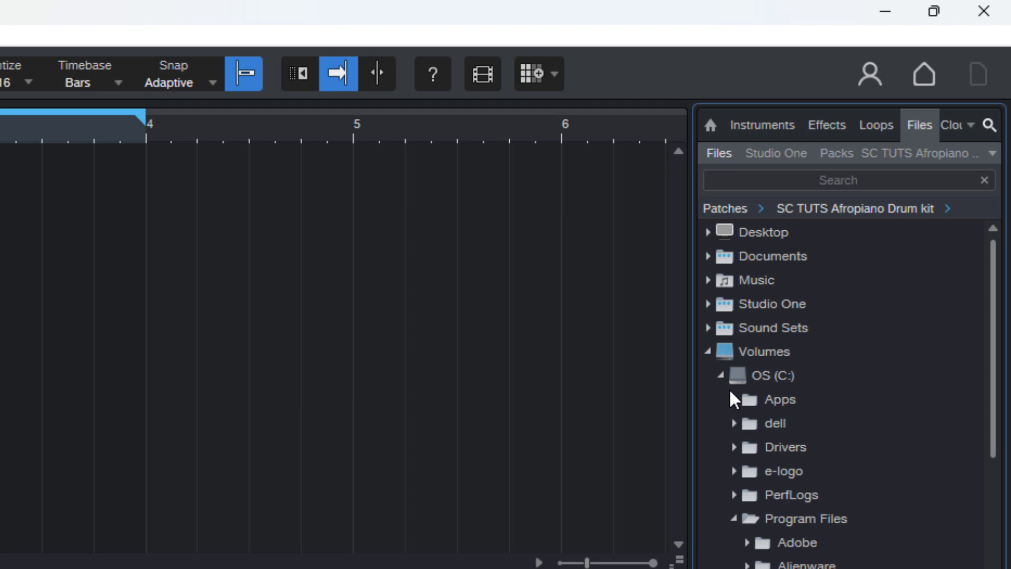
scroll(730, 393, down, 5)
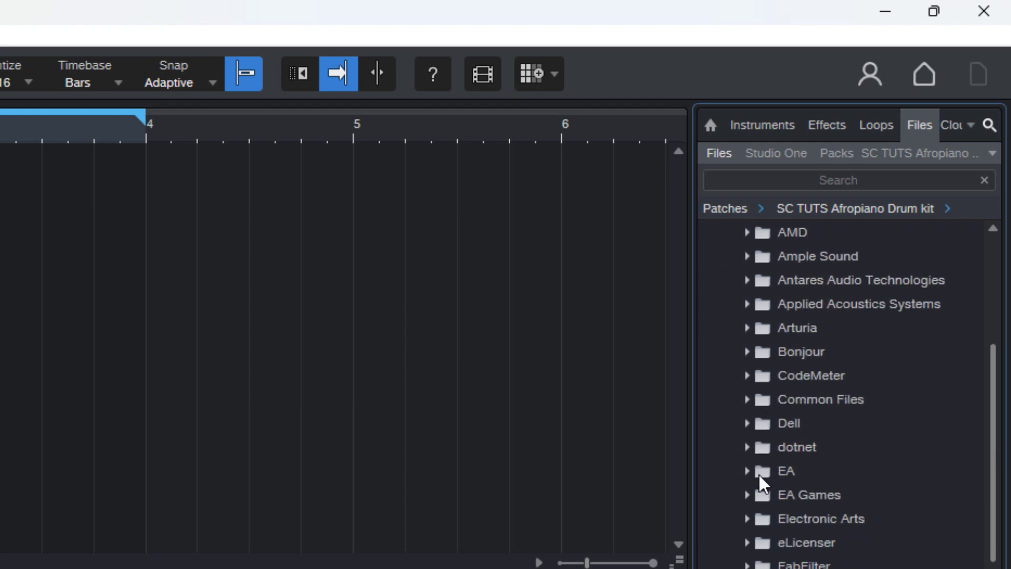
scroll(759, 476, down, 6)
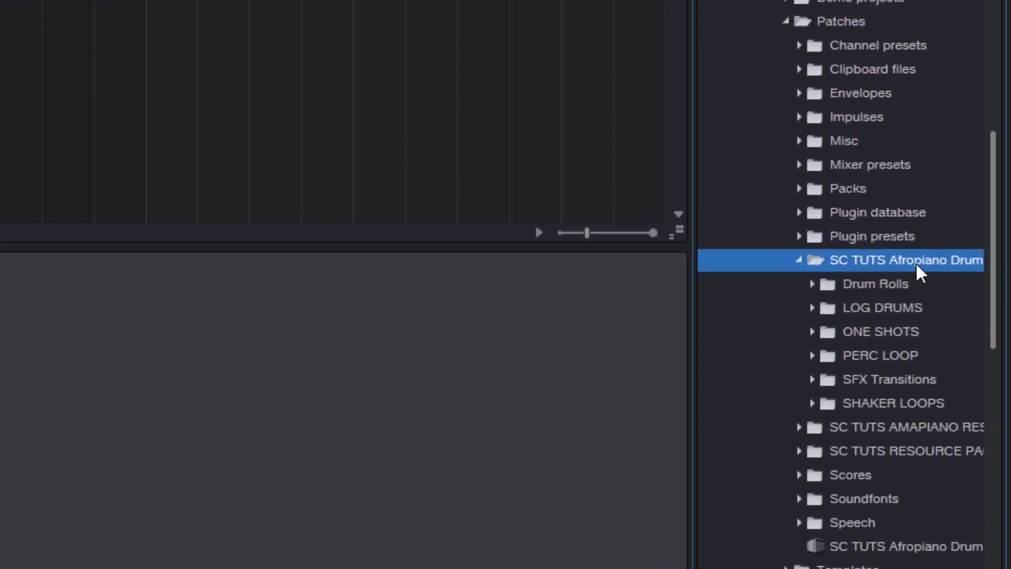
Look at the drum kit folder's options and switch the file browser to the SC TUTS Afropiano Drum kit view
right_click(838, 262)
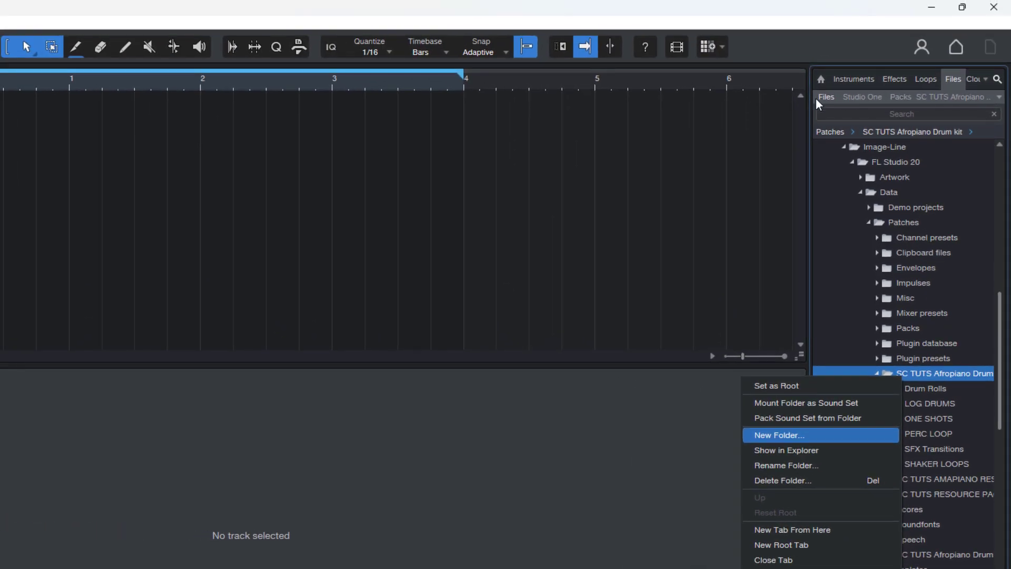
click(818, 97)
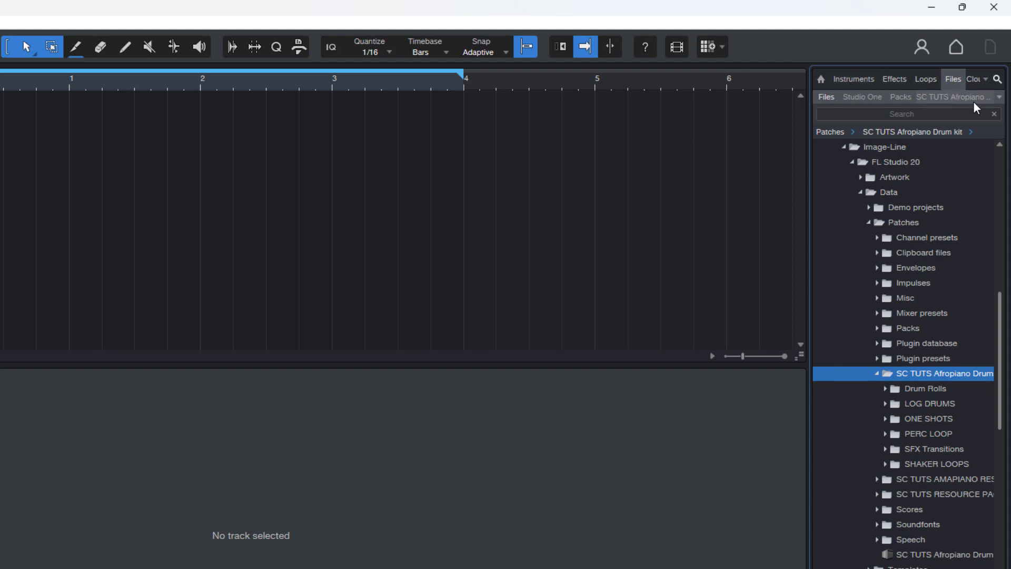
click(999, 97)
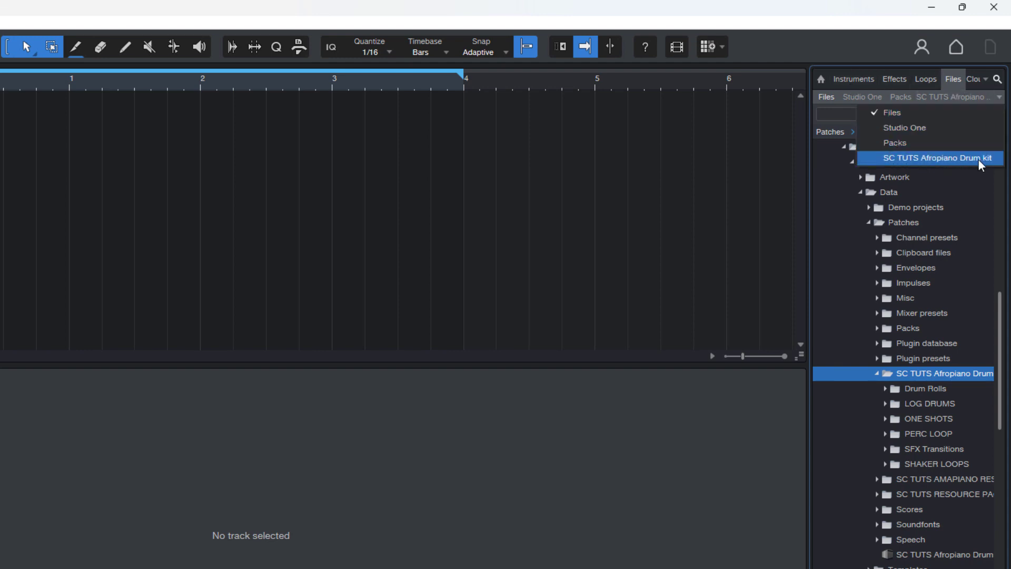
click(917, 160)
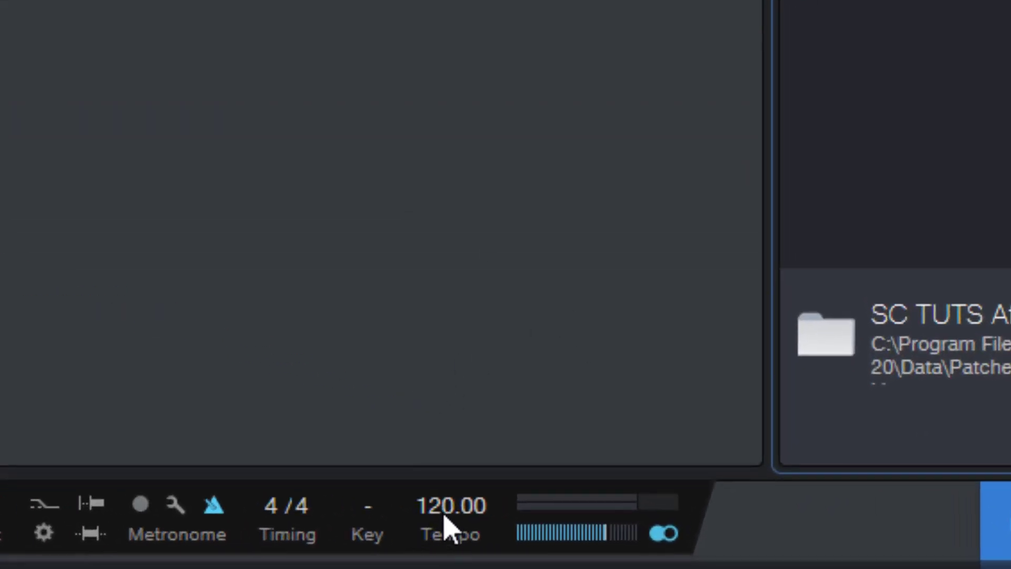
Set the song tempo to 100
mouse_move(447, 541)
mouse_down()
mouse_move(443, 557)
mouse_move(442, 526)
mouse_up()
double_click(442, 516)
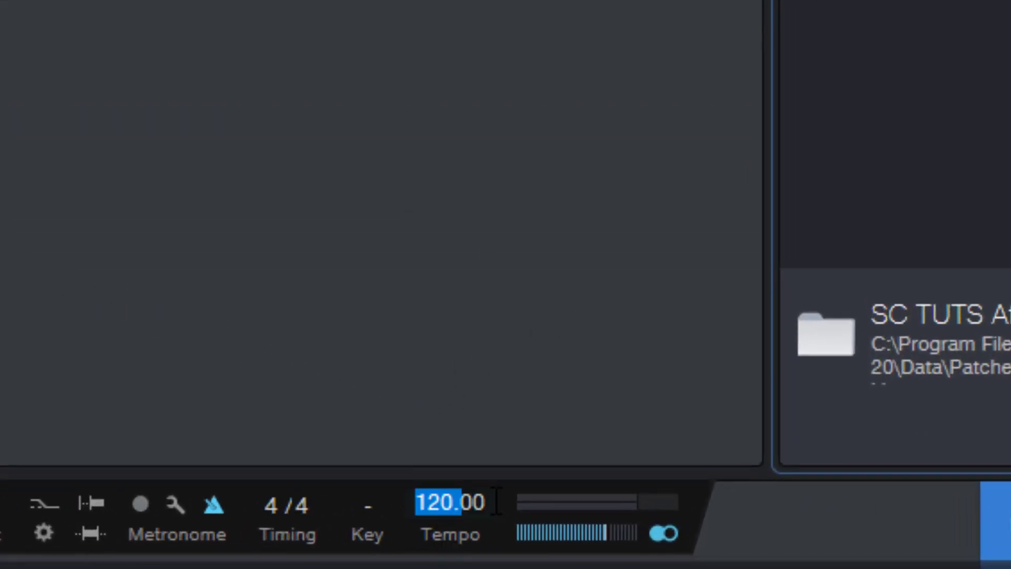
text(100)
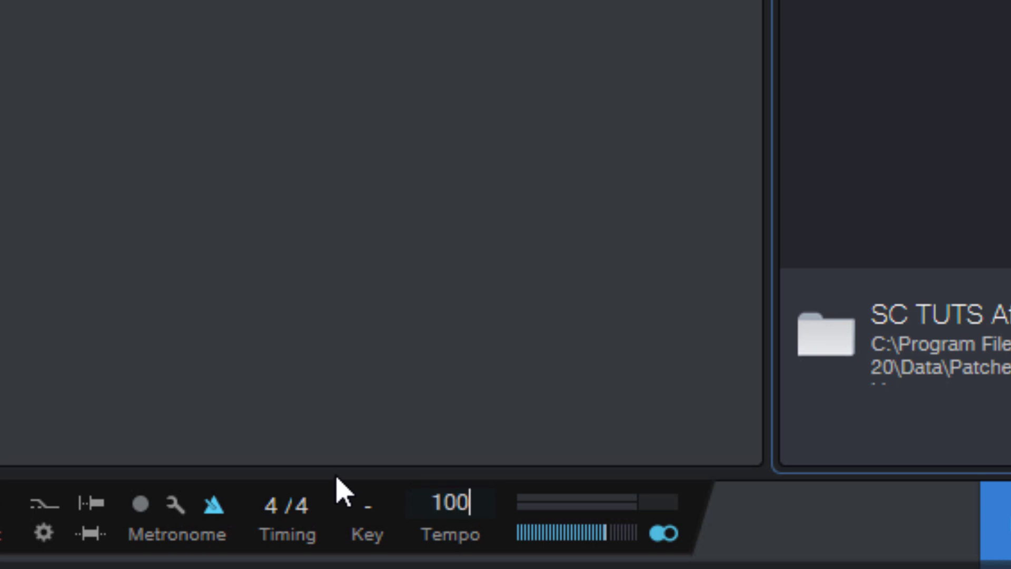
key(Return)
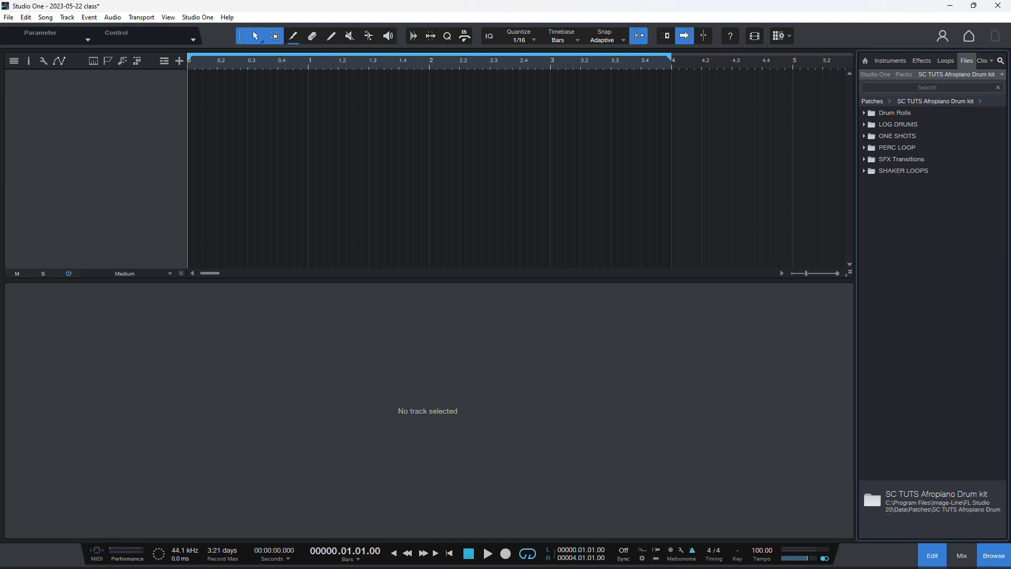
Add an instrument track and load the PreSonus Impact sampler onto it
right_click(149, 127)
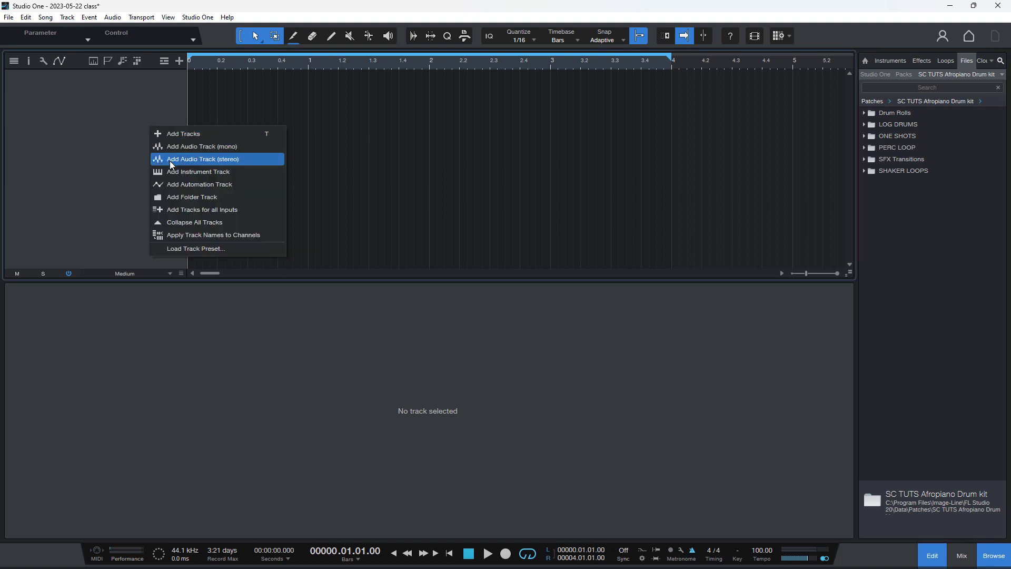
click(178, 172)
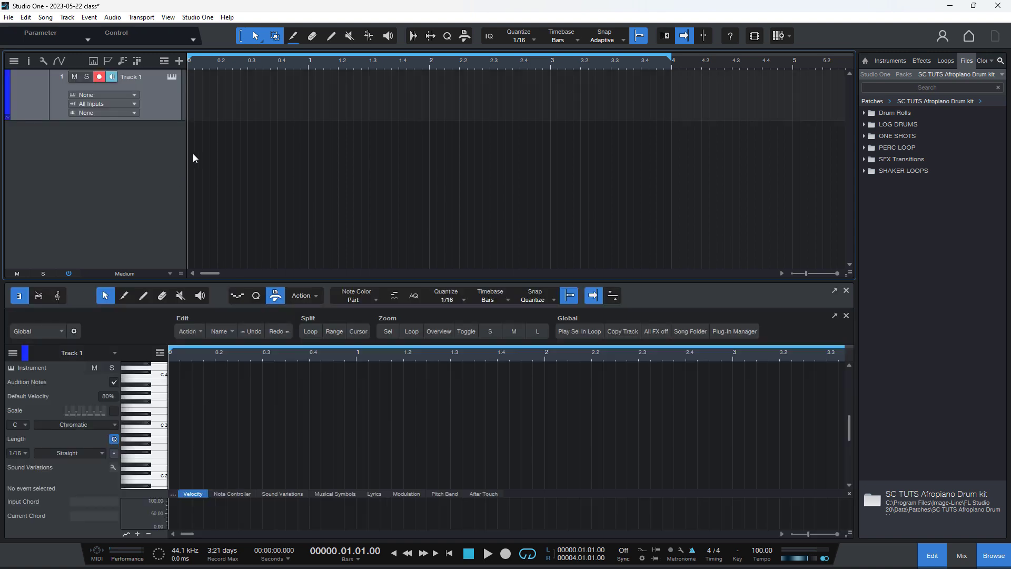
click(890, 61)
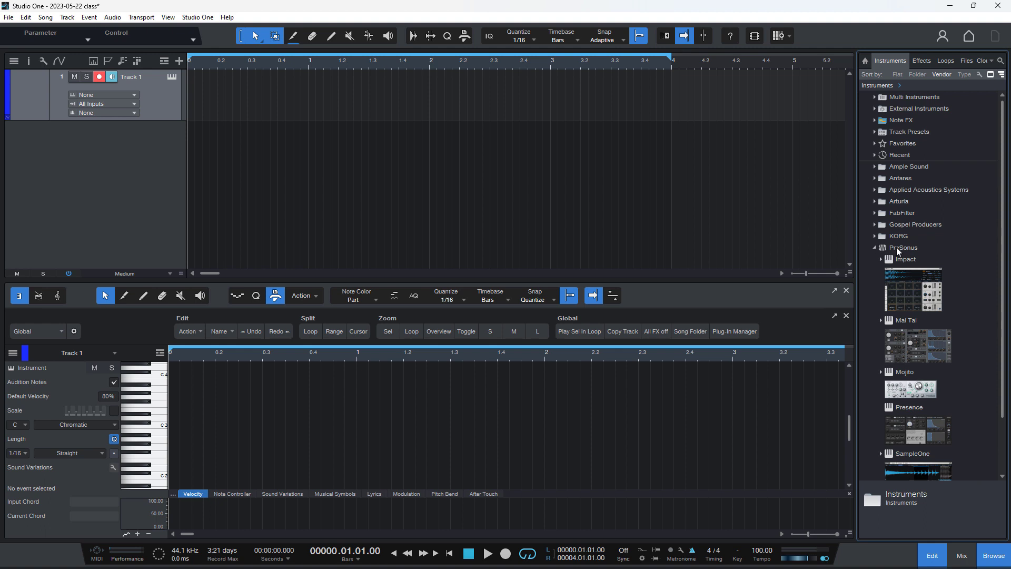
drag(916, 281, 164, 88)
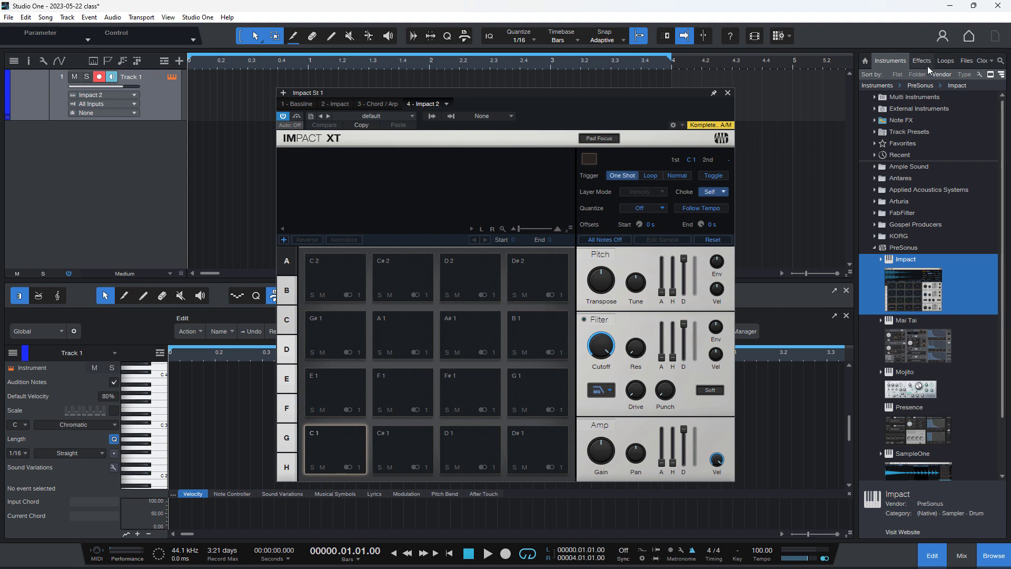
Audition samples in the kit's ONE SHOTS Kick folder and load KICKS SC TUTS (5) onto pad C 2
click(965, 62)
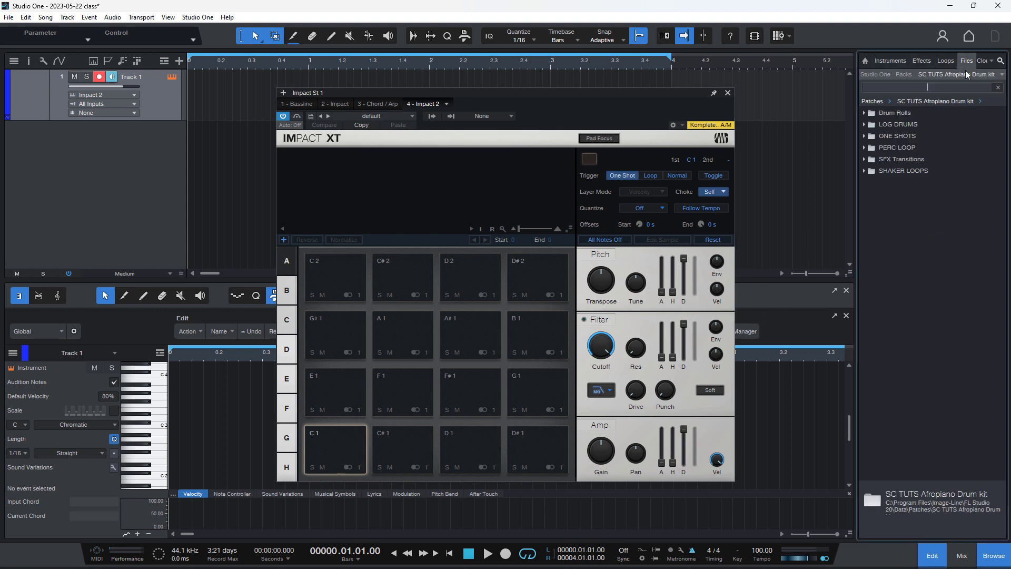
click(866, 138)
click(871, 172)
click(896, 193)
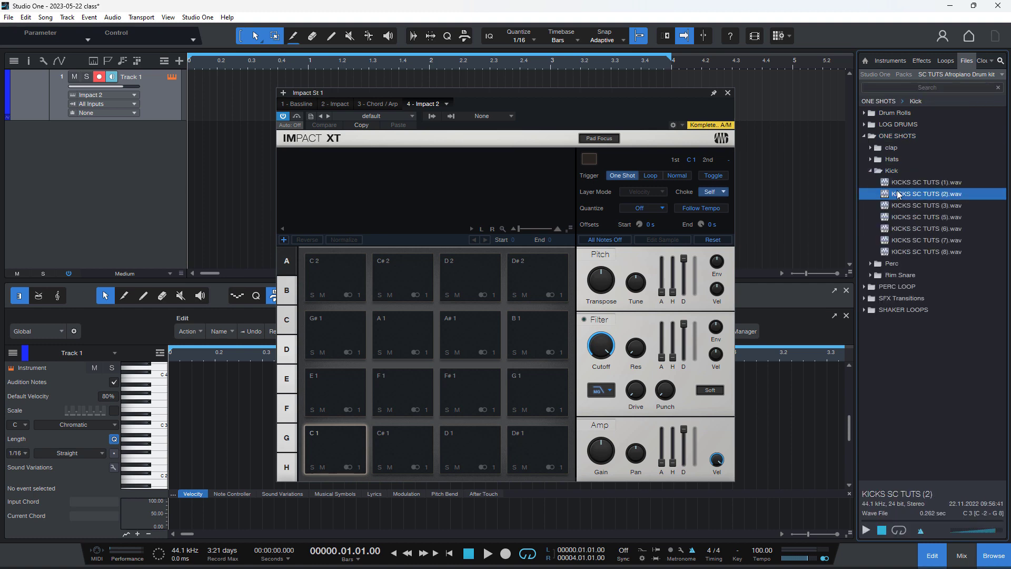
click(912, 216)
click(867, 529)
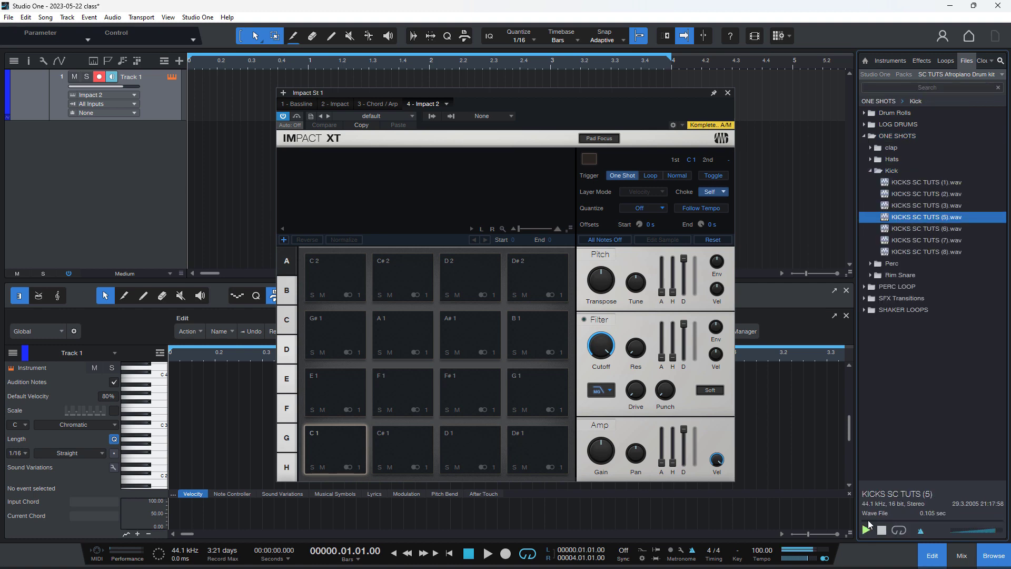
drag(917, 215, 333, 270)
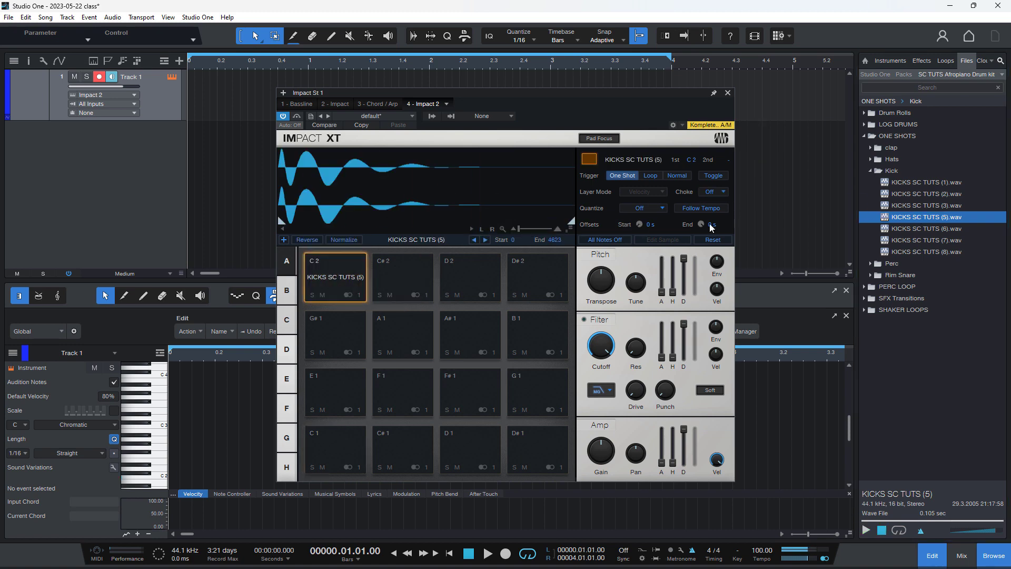
Audition samples in the Rim Snare folder and load Rimshot SC TUTS (8) onto pad C# 2
click(871, 275)
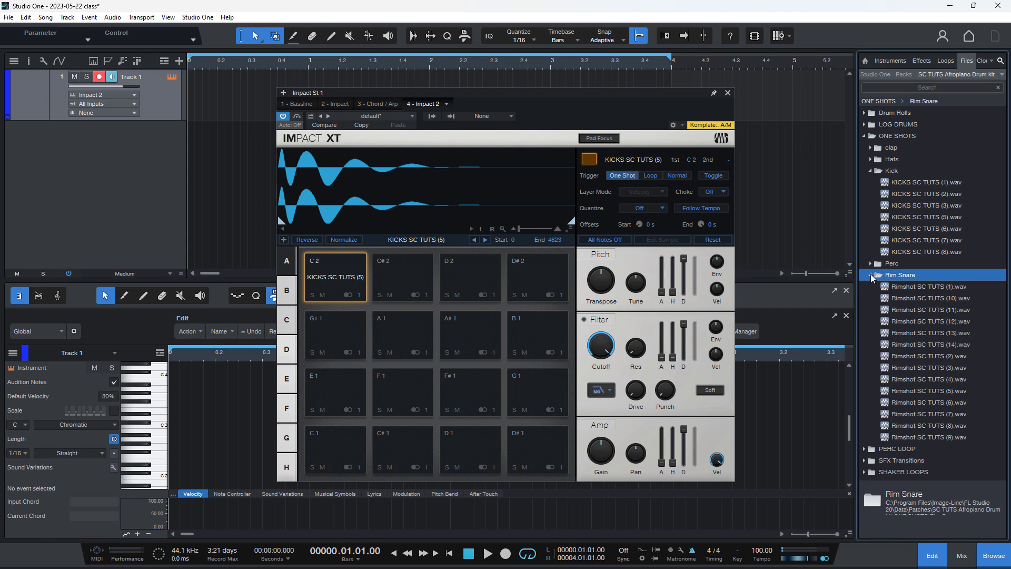
click(916, 299)
click(927, 333)
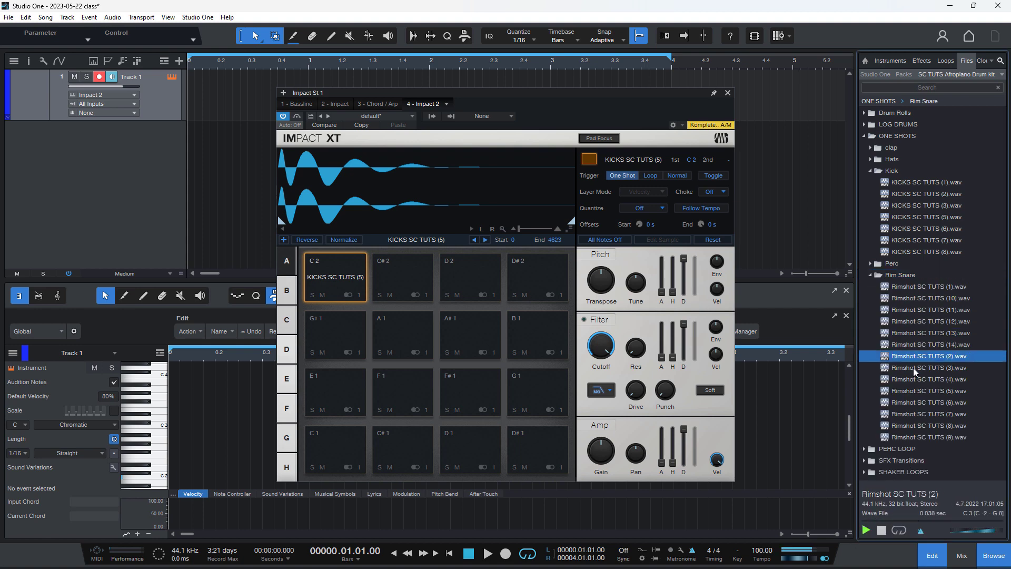
click(924, 320)
click(922, 307)
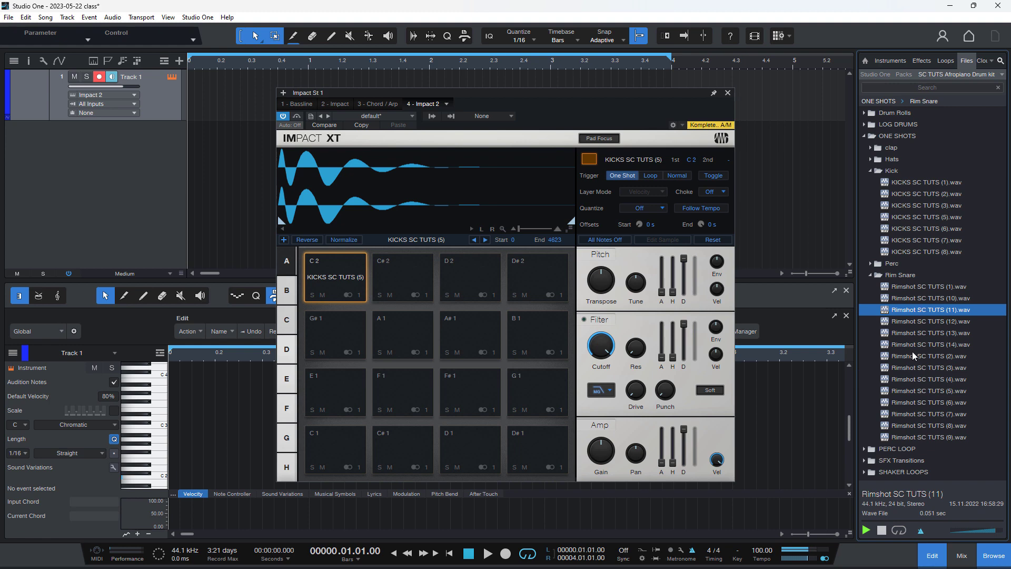
click(914, 285)
click(915, 379)
click(913, 402)
click(909, 415)
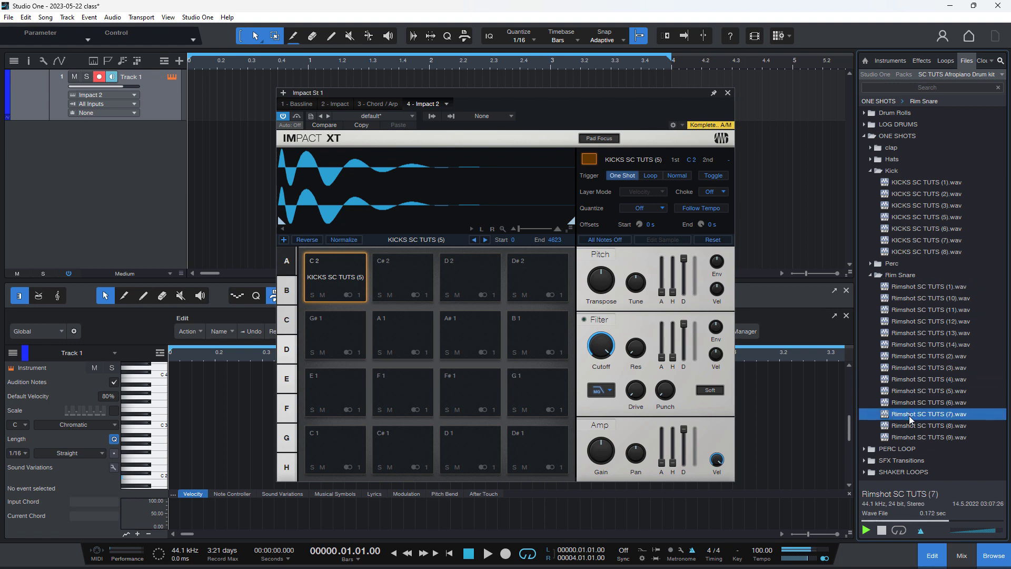
drag(909, 425, 396, 273)
Audition more rimshots and replace the sample on pad C# 2 with Rimshot SC TUTS (6)
click(931, 424)
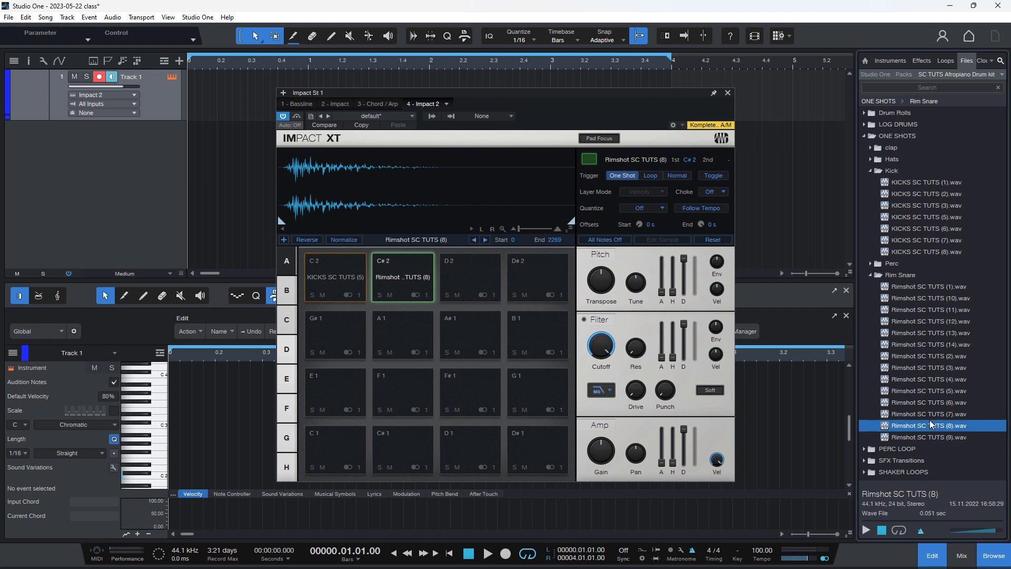
click(930, 380)
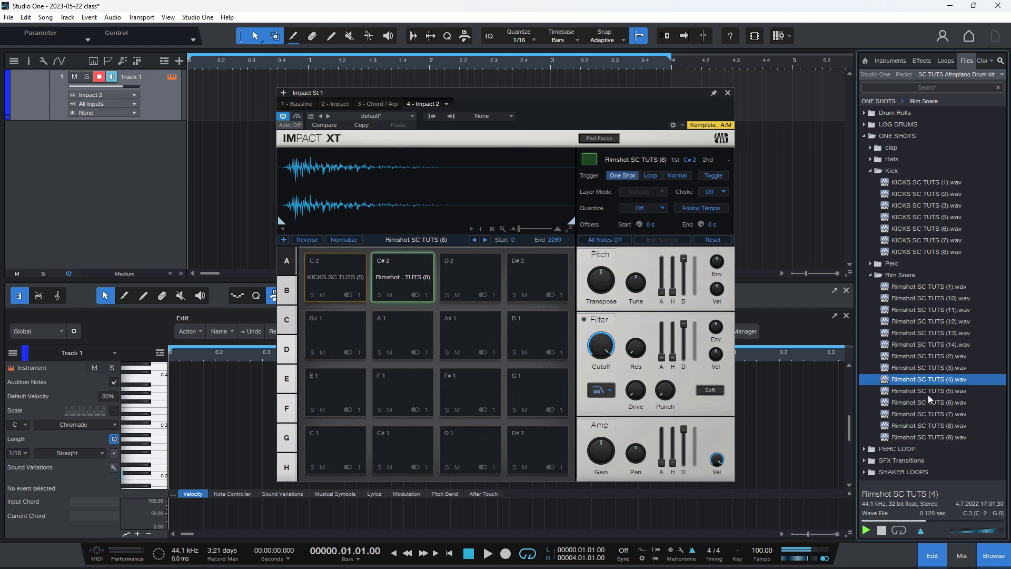
click(930, 392)
click(925, 345)
click(926, 321)
click(925, 345)
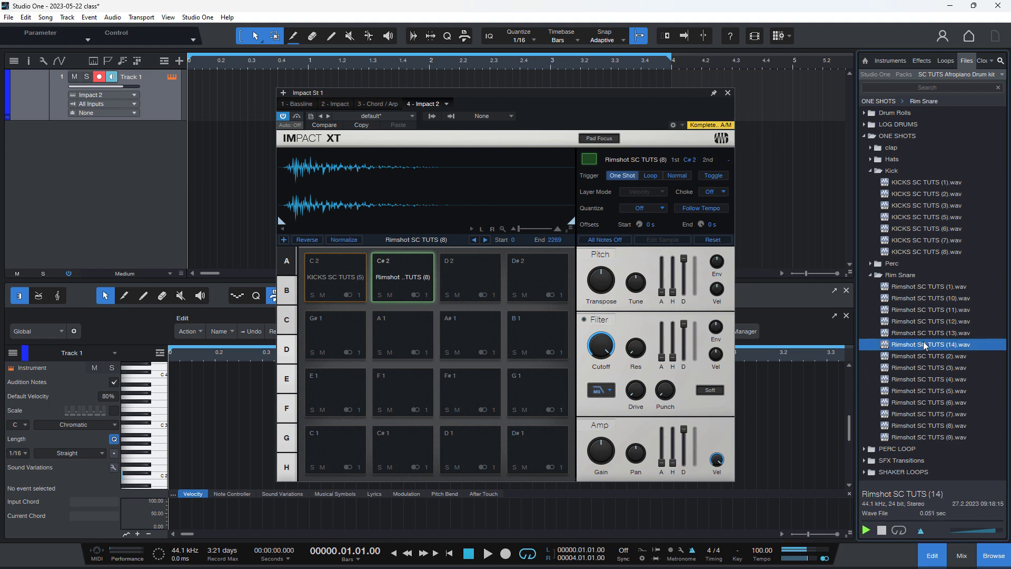
click(928, 325)
click(943, 299)
click(941, 290)
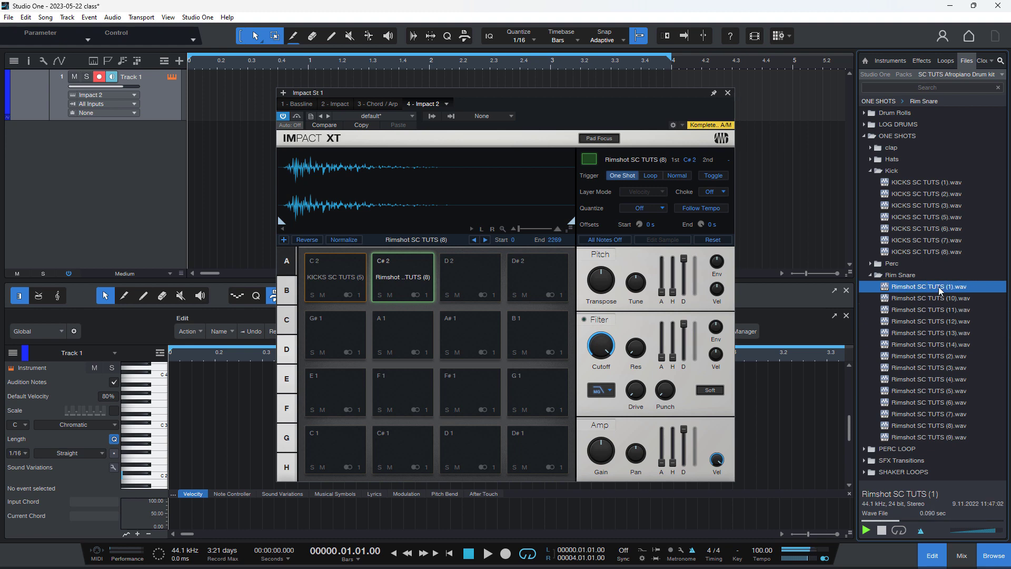
click(923, 402)
drag(923, 402, 406, 274)
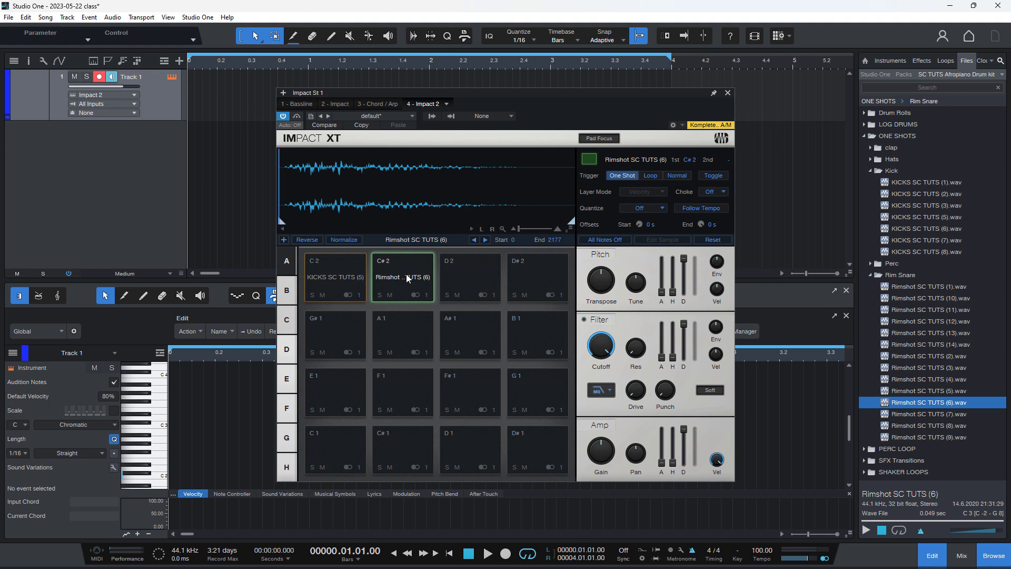
Change the sample on pad C# 2 to Rimshot SC TUTS (4)
click(406, 276)
key(Up)
key(Up)
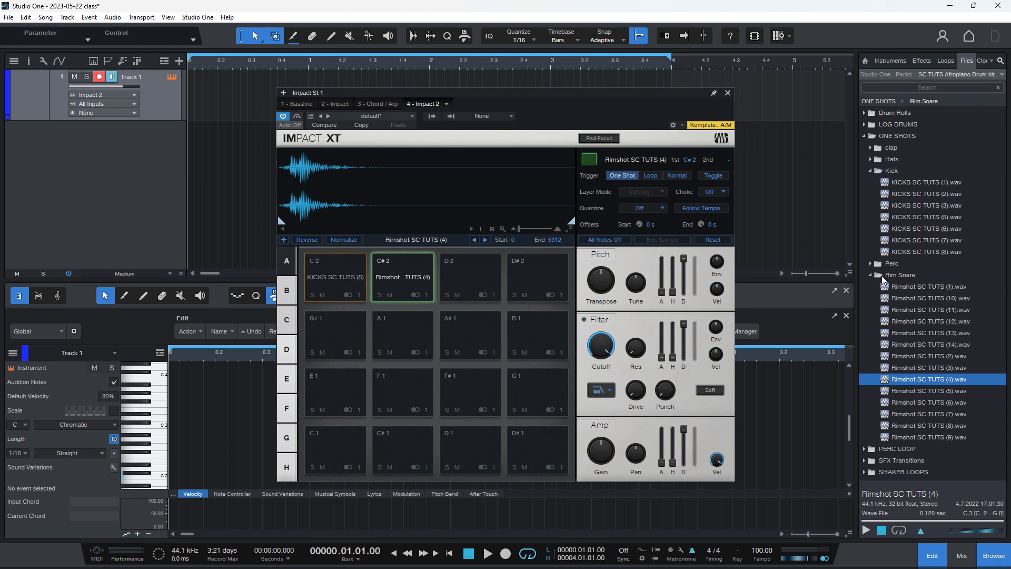
Audition samples in the ONE SHOTS Perc folder and load Percussions SC TUTS (18) onto pad D 2
click(873, 263)
click(886, 310)
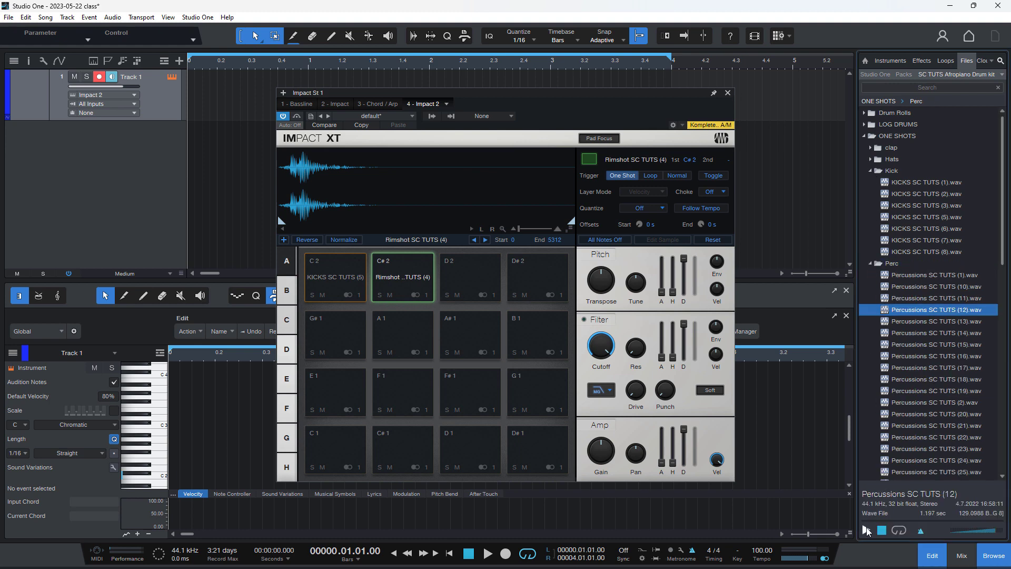
click(918, 357)
drag(915, 381, 483, 274)
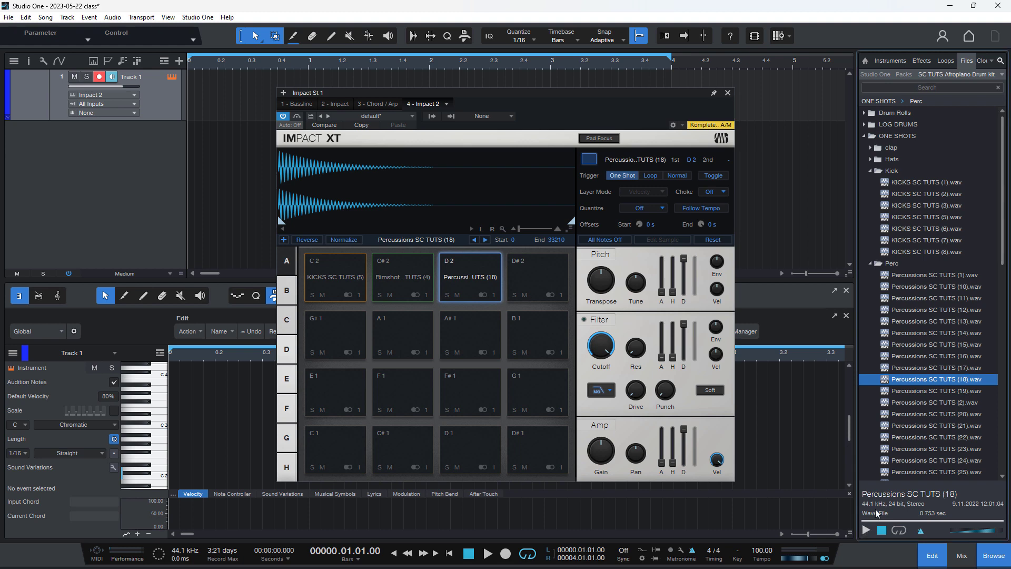
Audition more percussion samples and load Percussions SC TUTS (33) onto pad D# 2
click(909, 450)
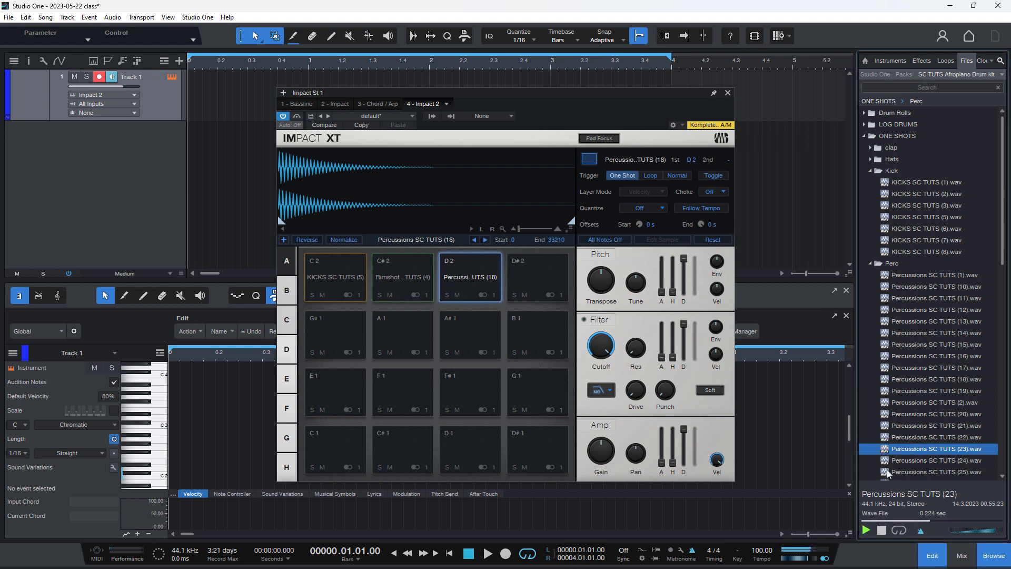
click(902, 439)
scroll(900, 452, down, 1)
click(899, 451)
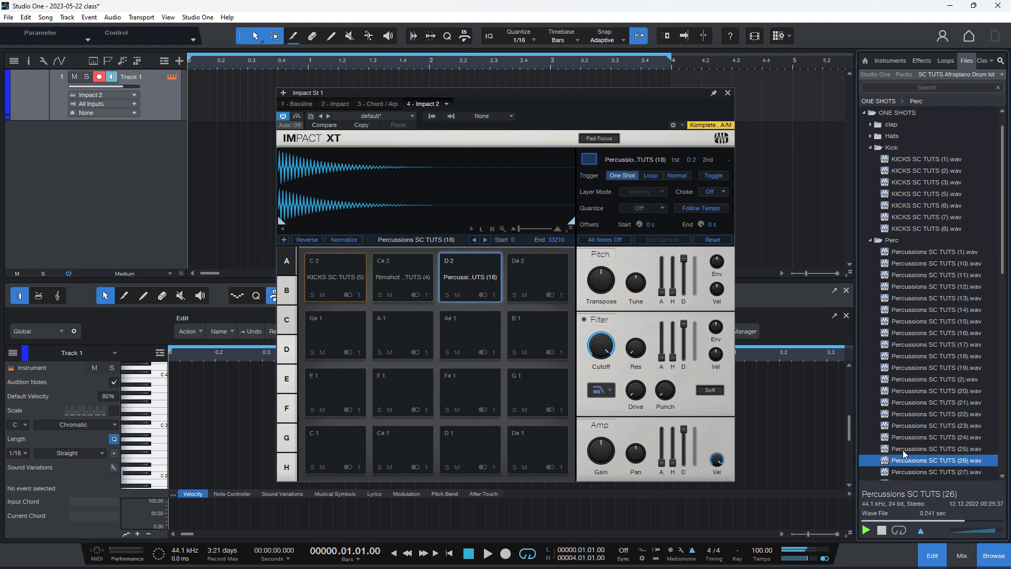
scroll(903, 463, down, 3)
click(904, 461)
click(904, 450)
scroll(903, 450, down, 3)
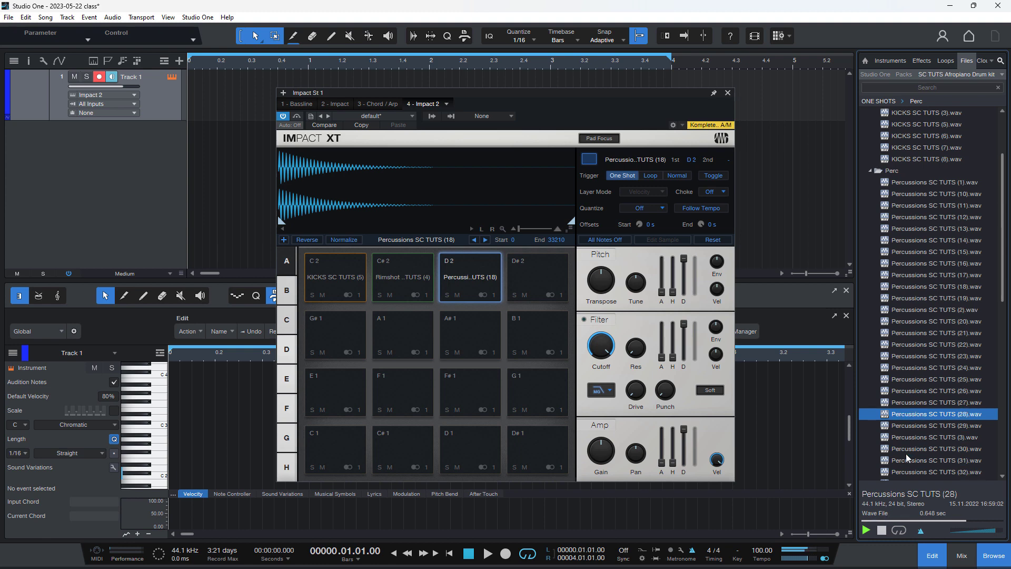
click(905, 449)
scroll(905, 450, down, 2)
click(907, 460)
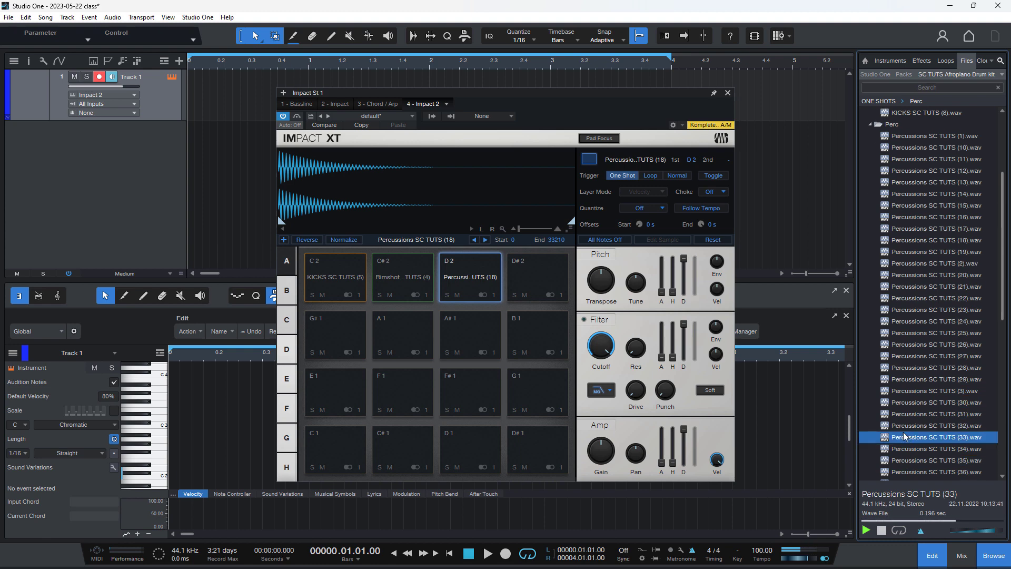
drag(905, 437, 536, 271)
Audition the four loaded pads in turn, from C 2 to D# 2
click(333, 265)
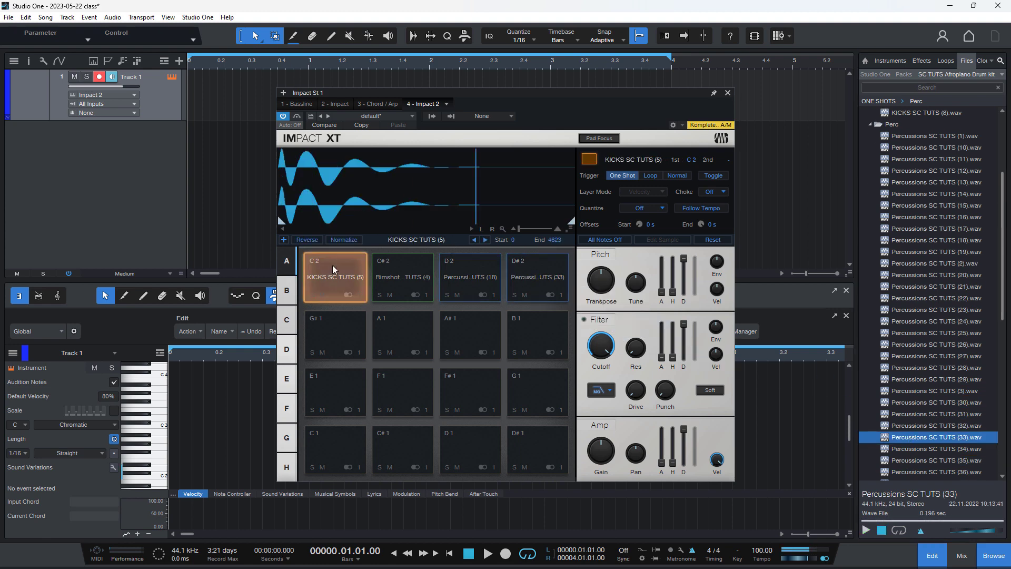
click(395, 270)
click(457, 283)
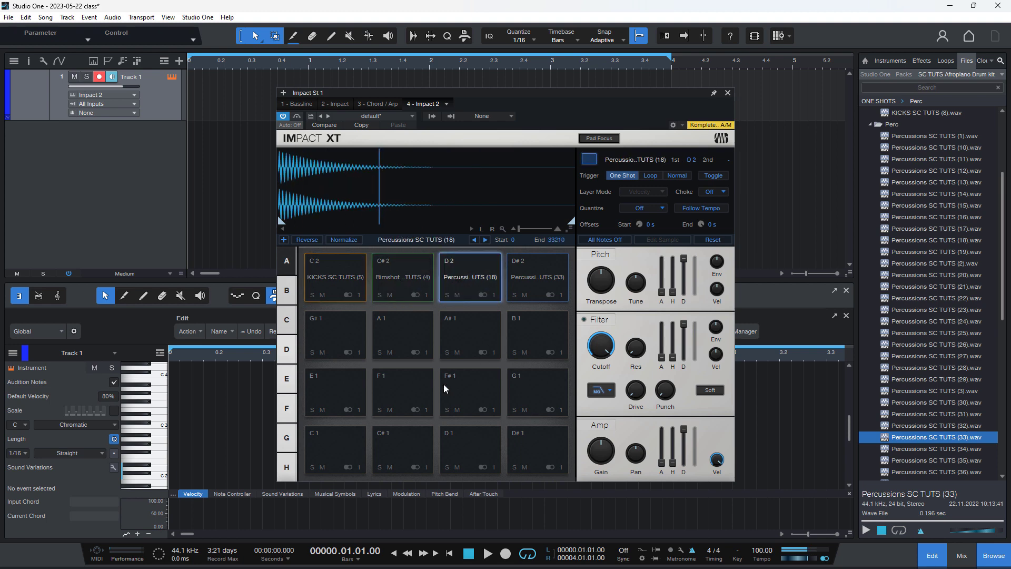
click(533, 275)
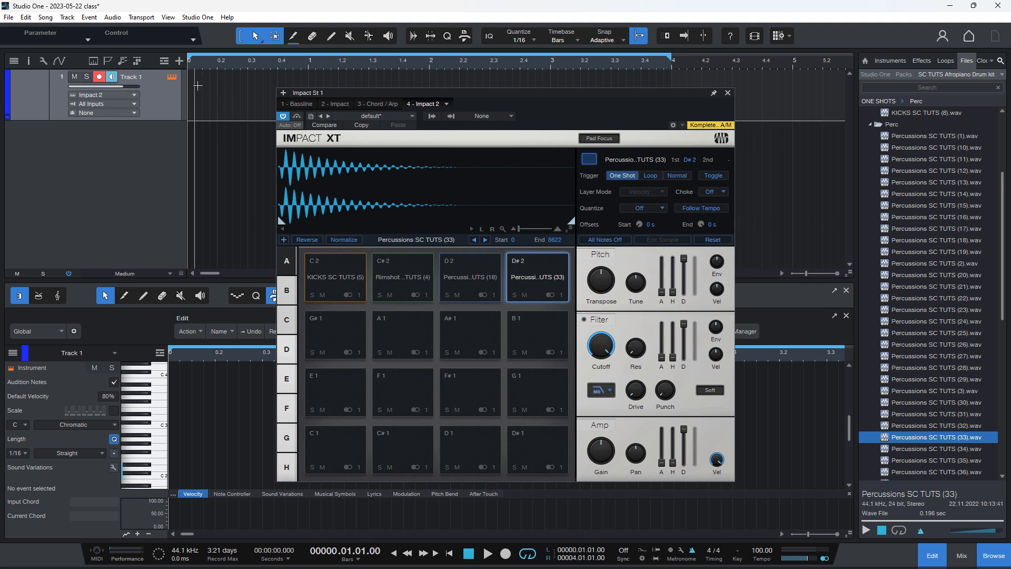
Create an empty instrument part on Track 1 spanning the loop range up to bar 4, and close the Impact window
double_click(192, 90)
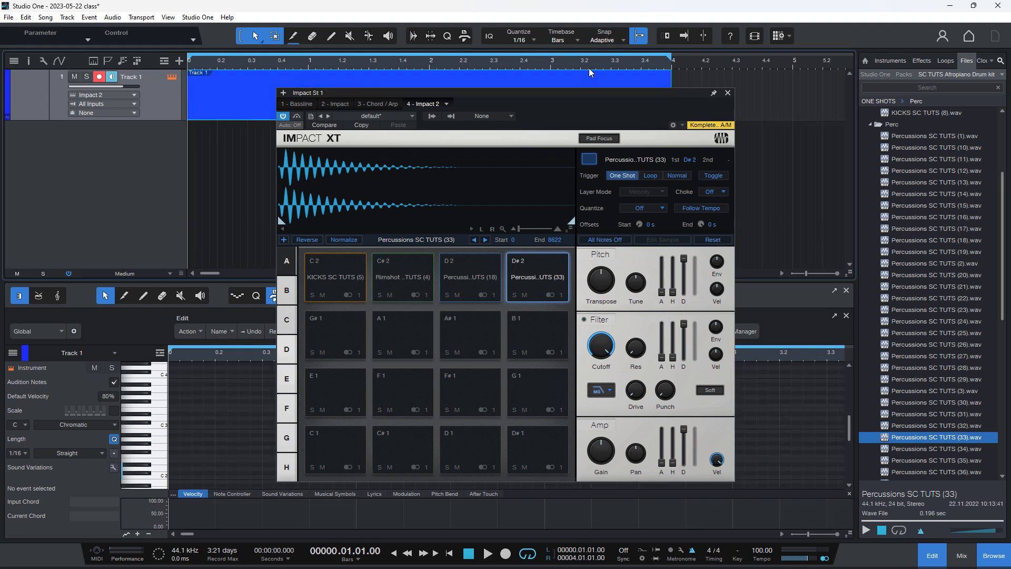
click(728, 93)
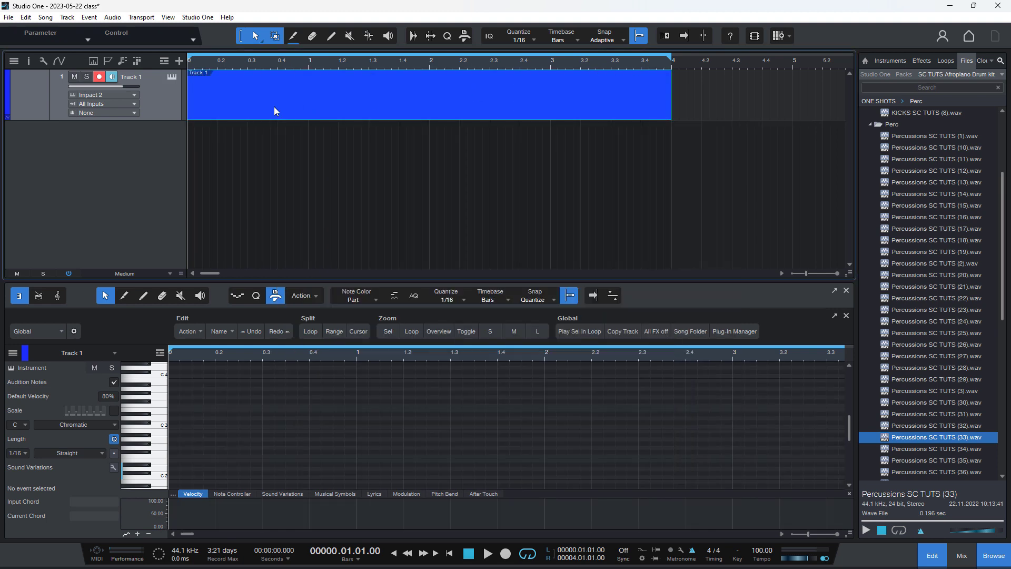
Turn on autoscroll, return the playback cursor to the song start and insert a pattern there on Track 1
click(194, 81)
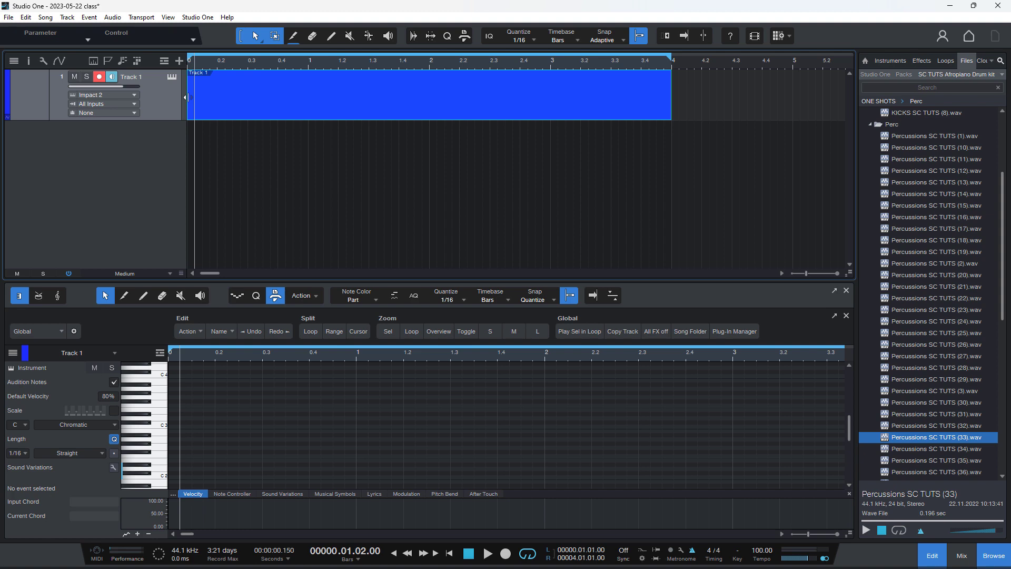
click(219, 87)
key(f)
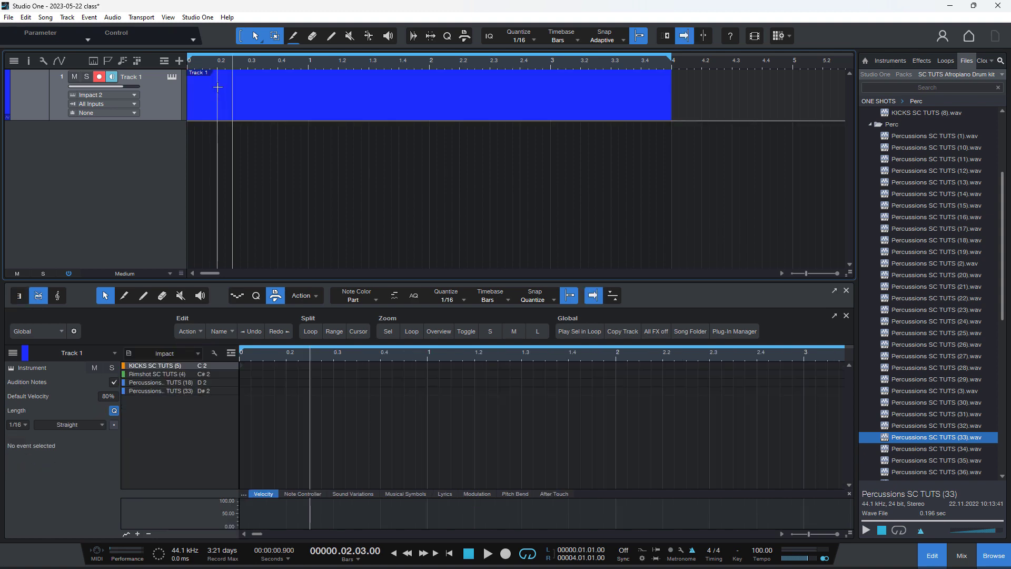
click(189, 65)
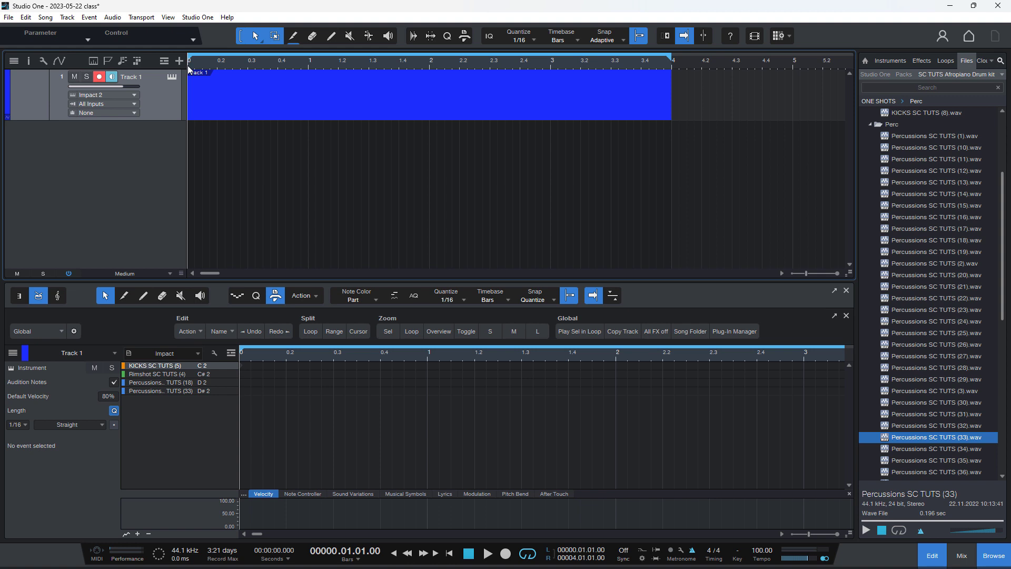
key(ctrl+shift+p)
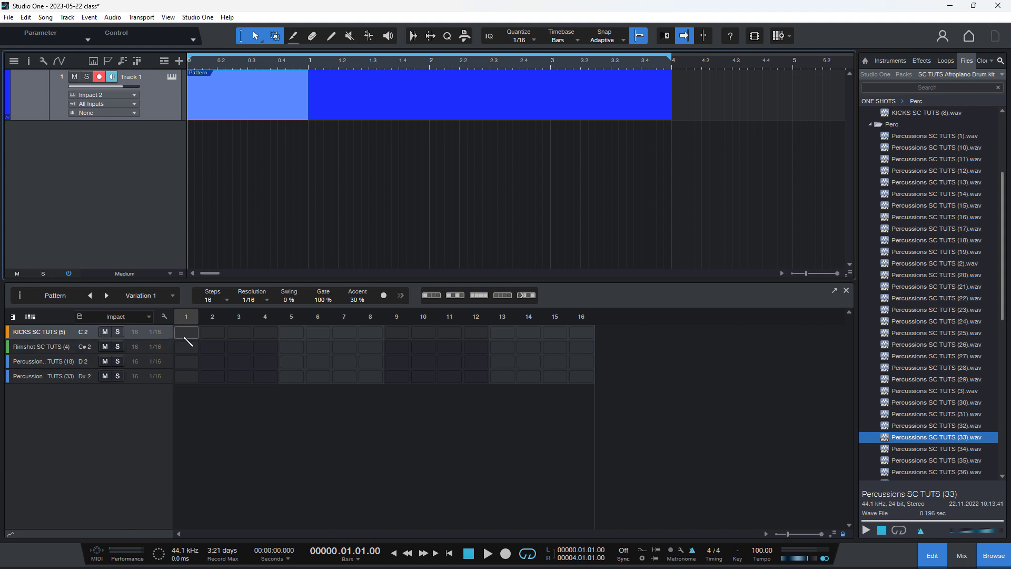
Program the KICKS SC TUTS (5) lane with hits on steps 1, 5, 9 and 13
click(44, 335)
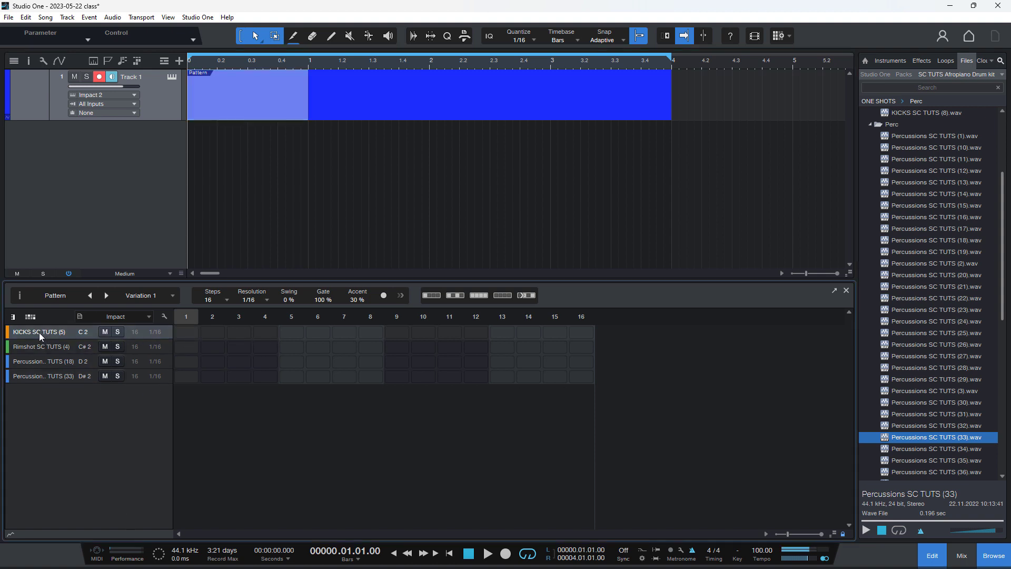
click(183, 333)
click(185, 332)
click(185, 333)
click(291, 333)
click(396, 333)
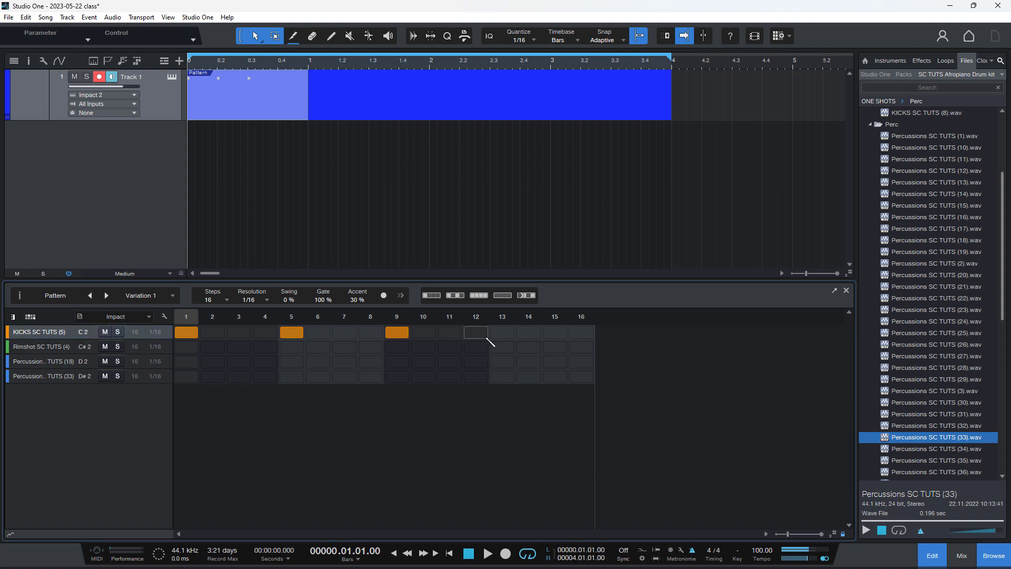
click(495, 332)
Set the loop range to the pattern's length and play back the kick pattern
key(p)
key(space)
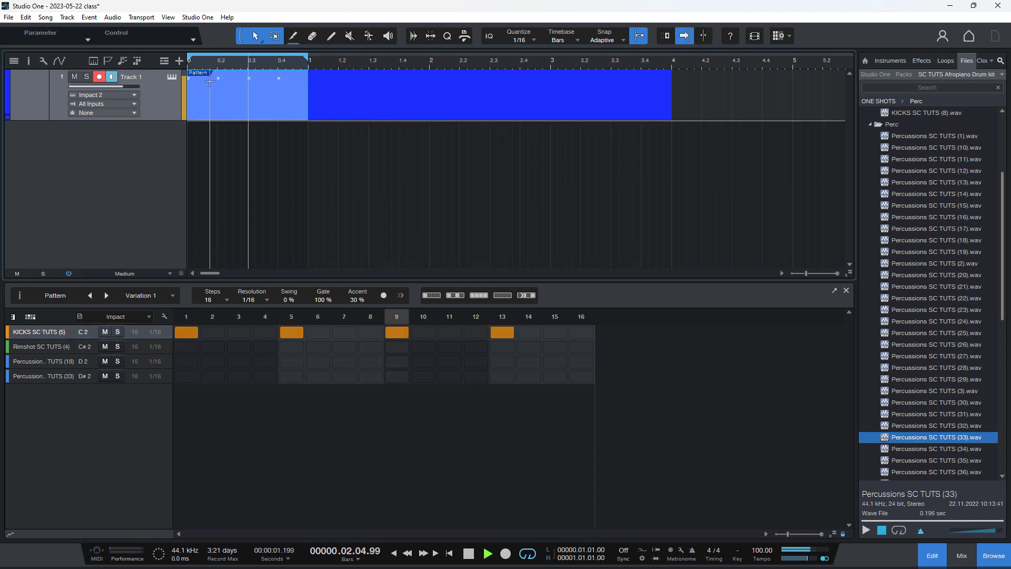
key(space)
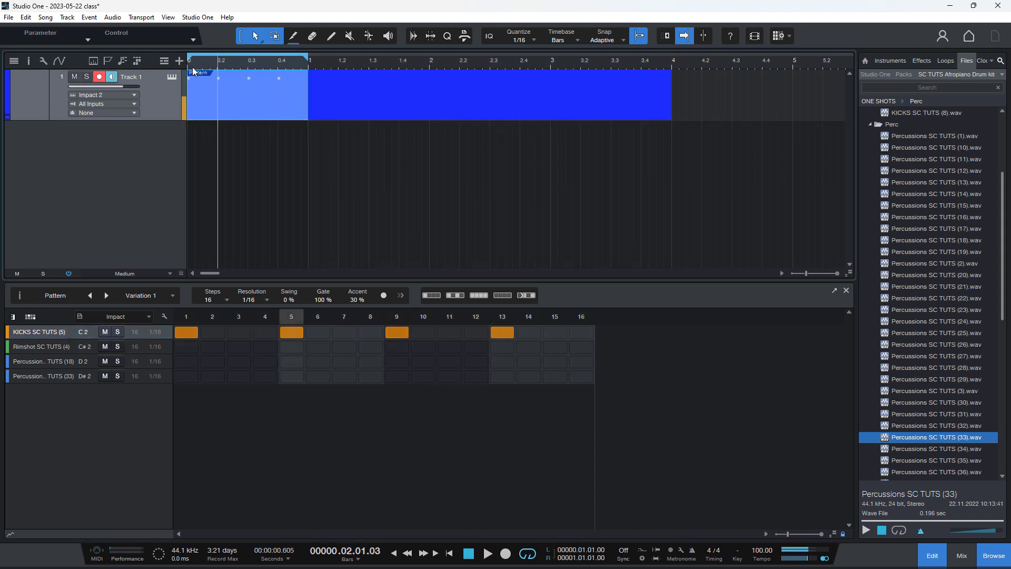
key(space)
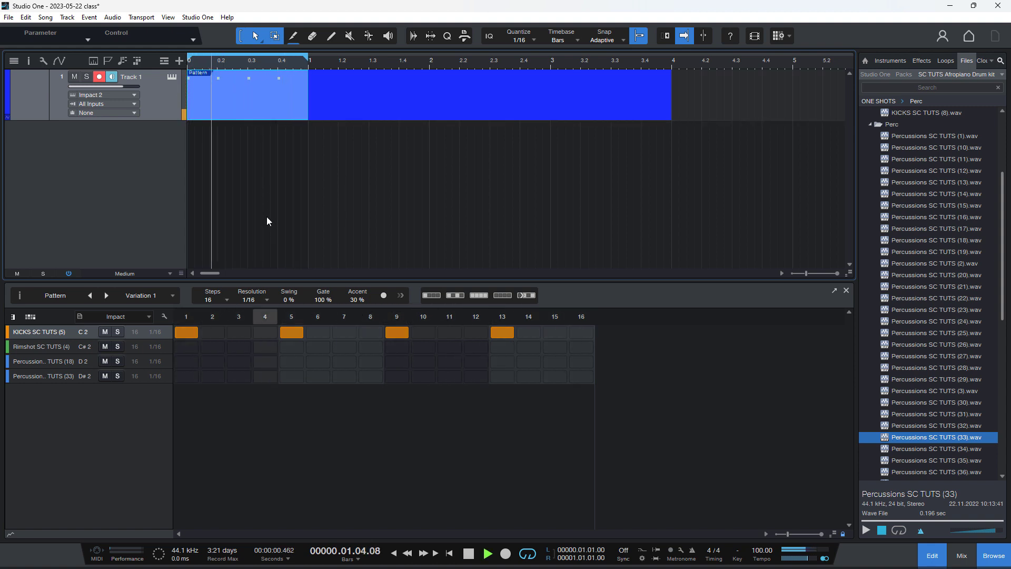
key(space)
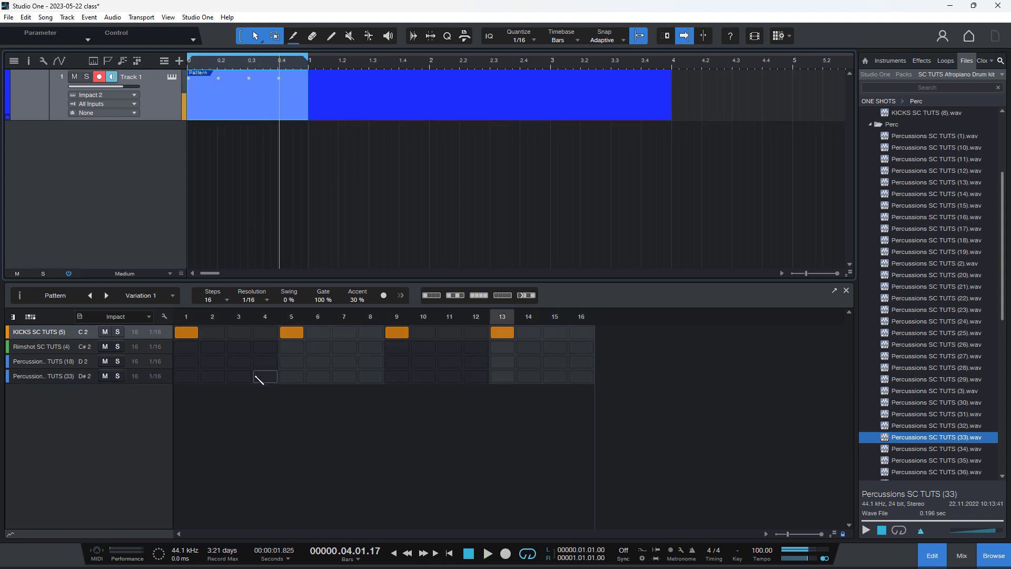
Program the Rimshot SC TUTS (4) lane with hits on steps 1, 4, 7, 11 and 14, checking it in playback
click(187, 347)
click(262, 347)
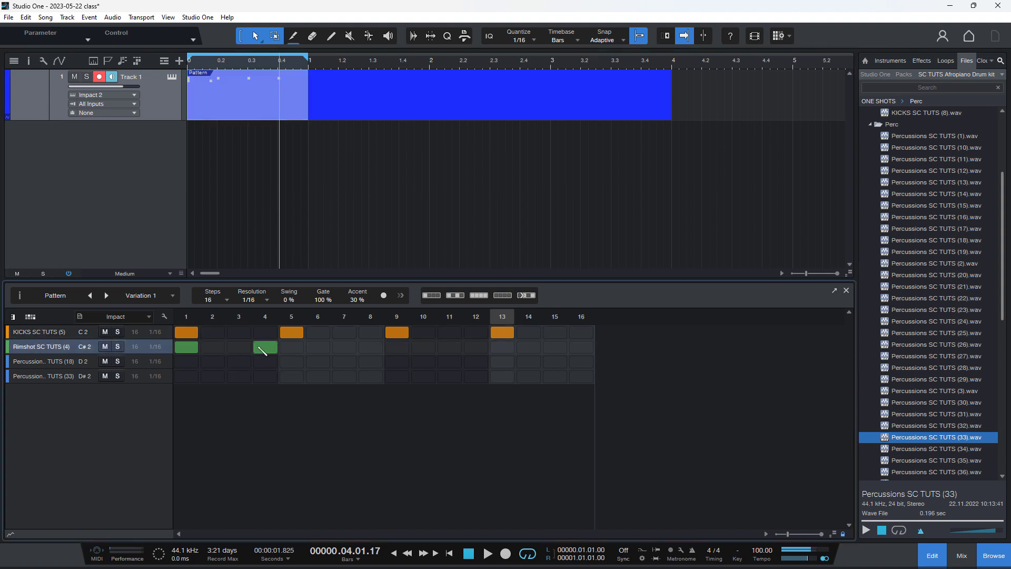
key(space)
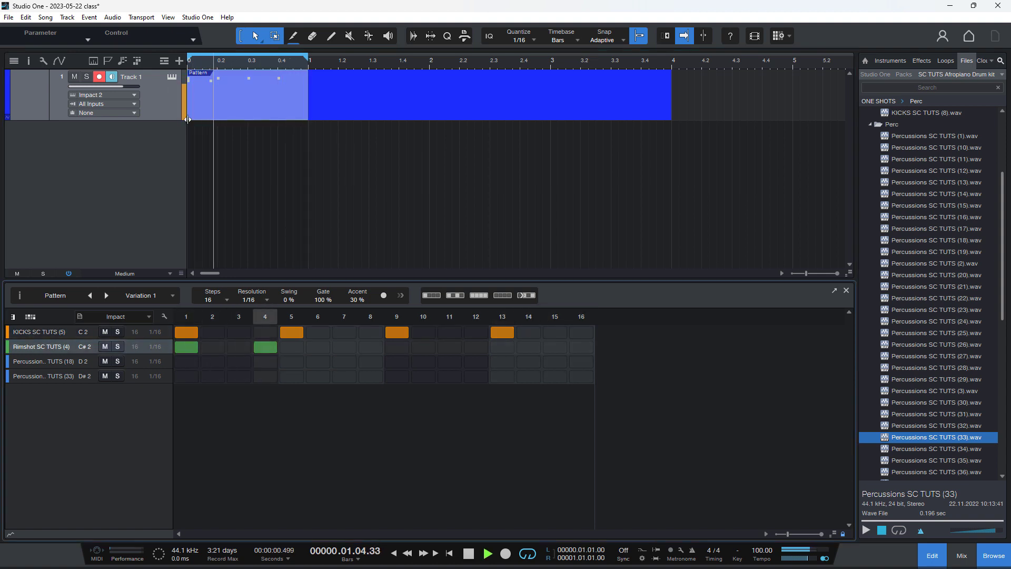
click(343, 346)
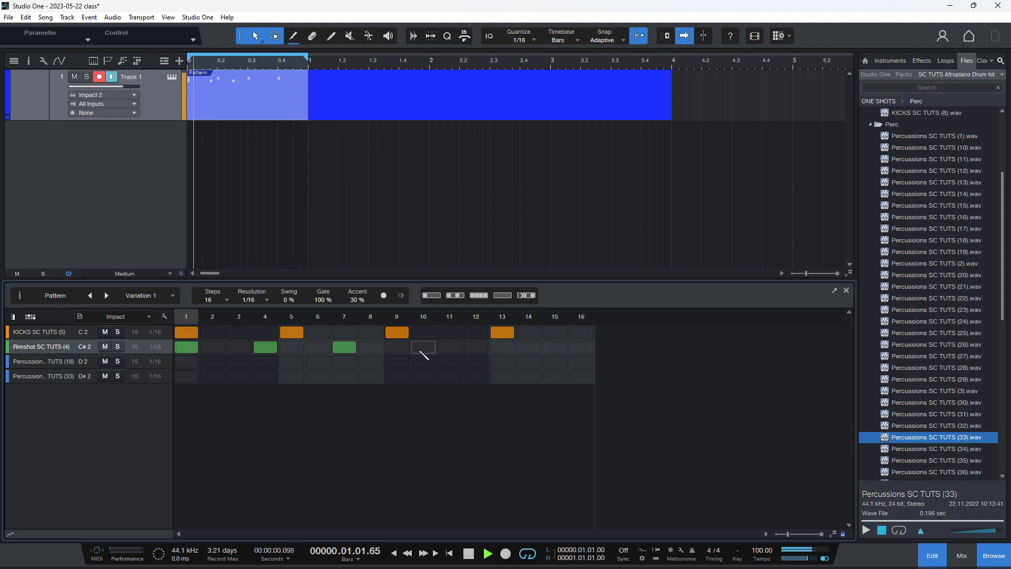
click(442, 349)
click(527, 348)
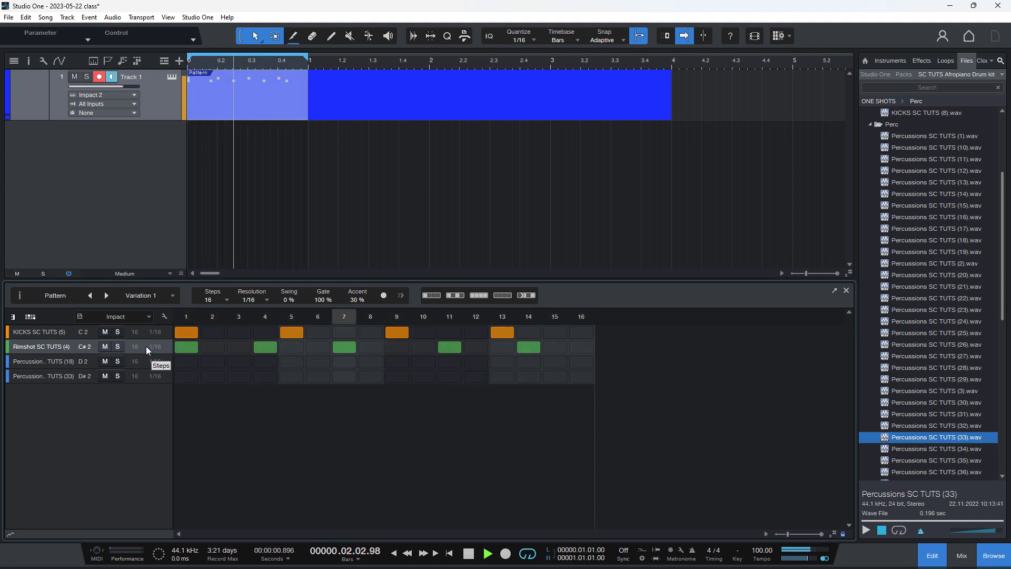
key(space)
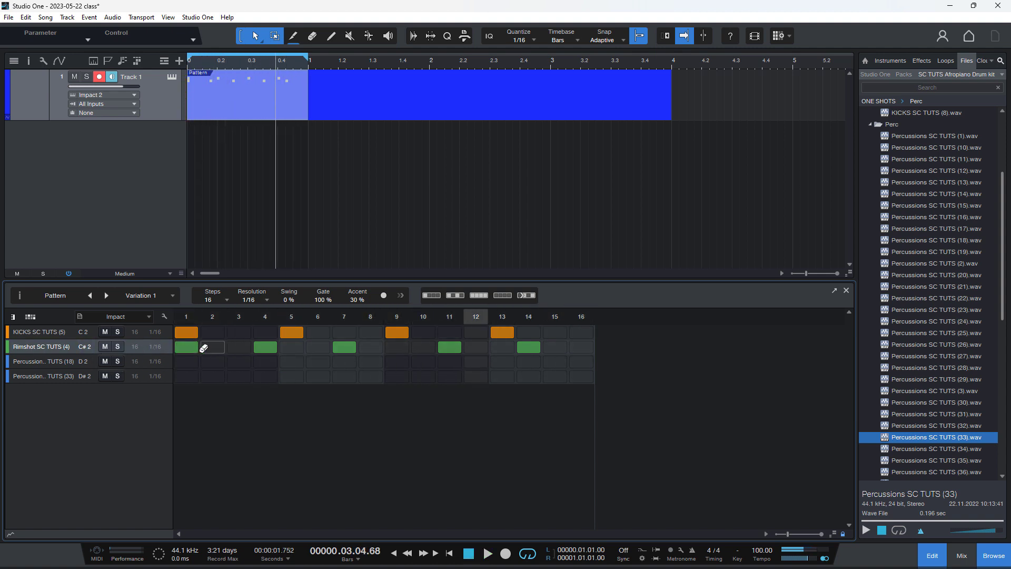
Program the Percussions SC TUTS (18) lane with hits on steps 3 and 11 while playing the loop
click(239, 362)
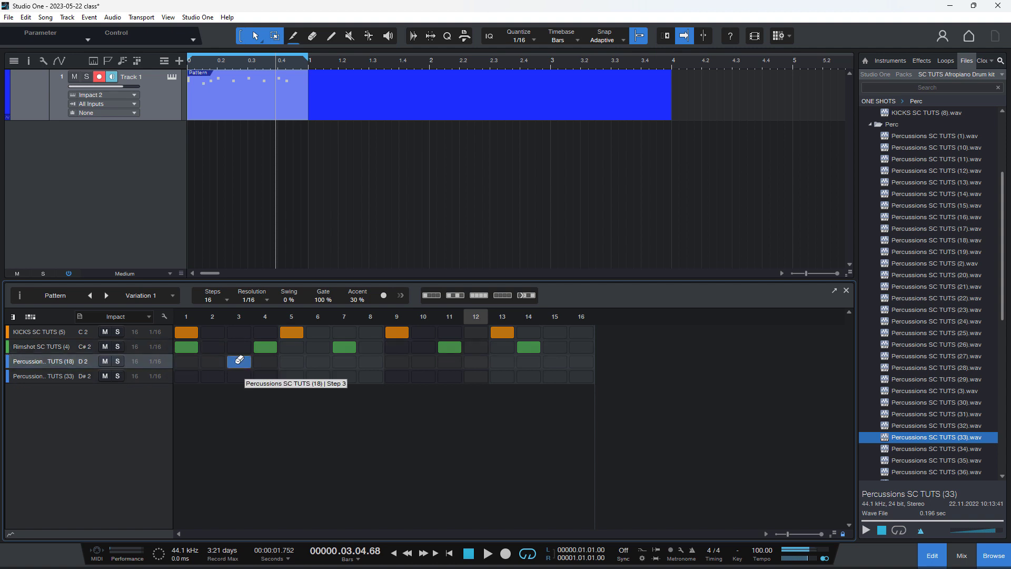
key(space)
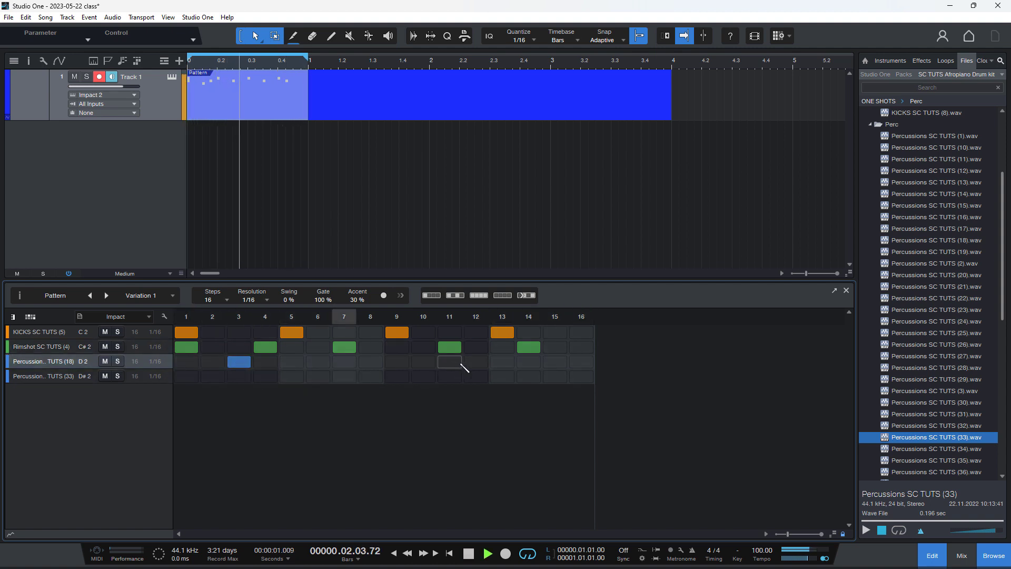
click(476, 361)
click(475, 361)
click(450, 361)
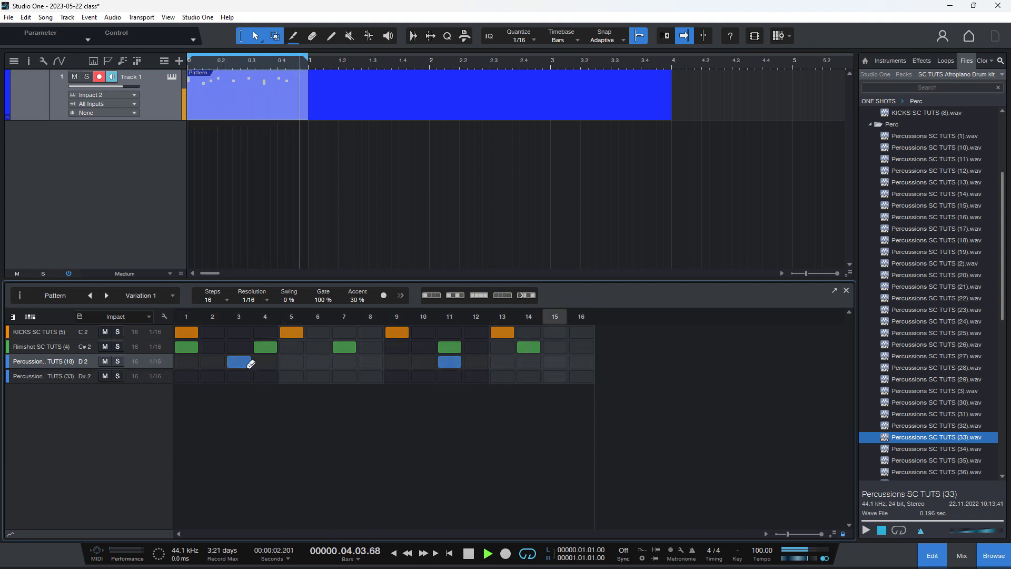
Try a Percussions SC TUTS (33) hit on step 6, move it to step 7 and listen to the loop
click(319, 376)
key(space)
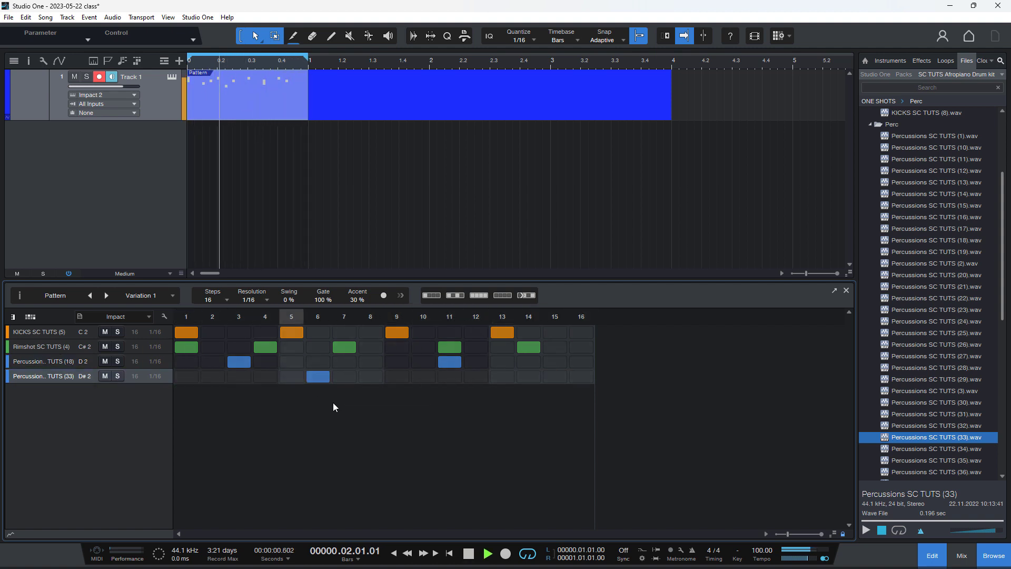
click(318, 376)
click(345, 378)
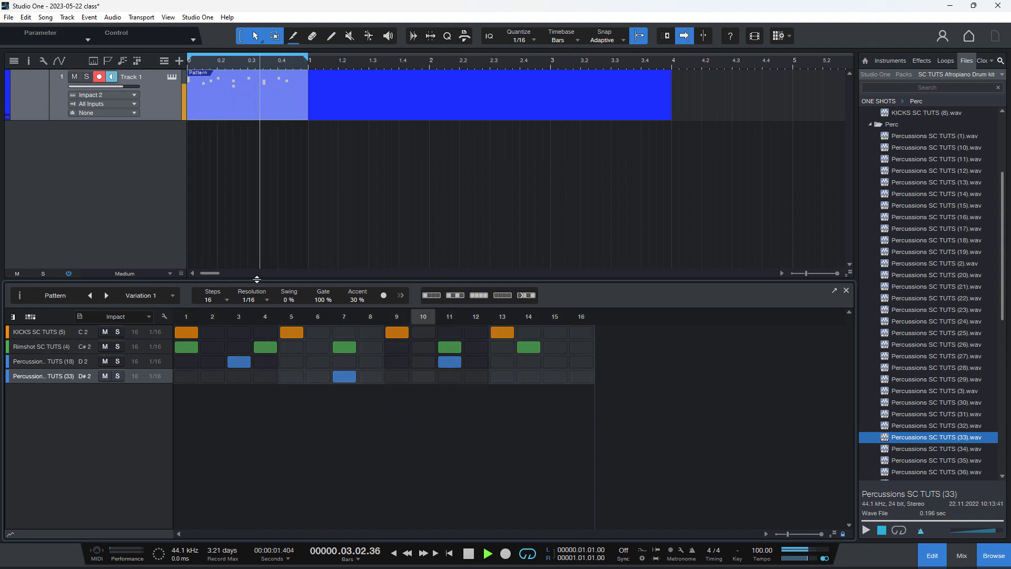
key(space)
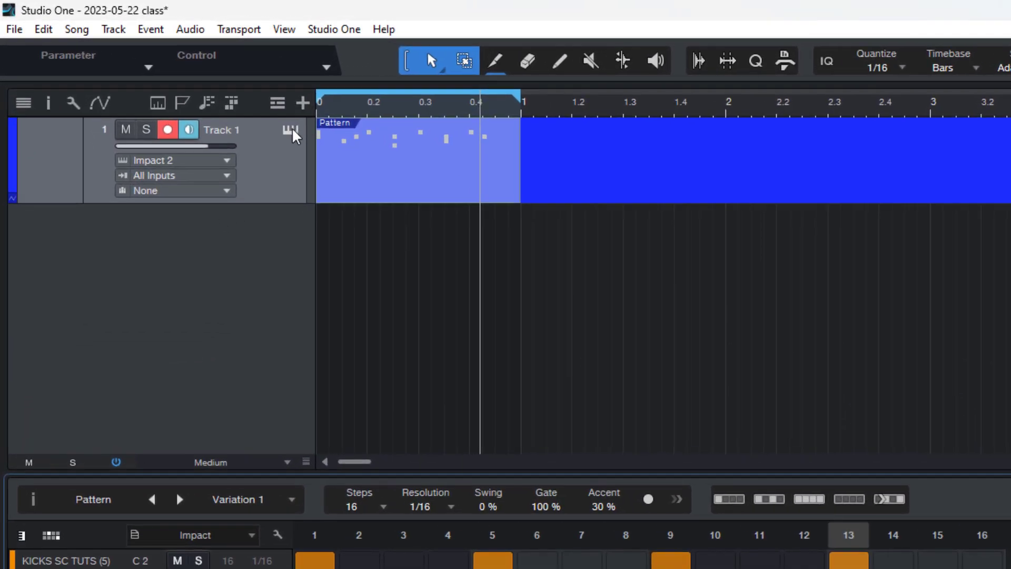
Reopen Track 1's Impact instrument and set the amp gain of the kick pad C 2 to -0.5 dB
click(291, 130)
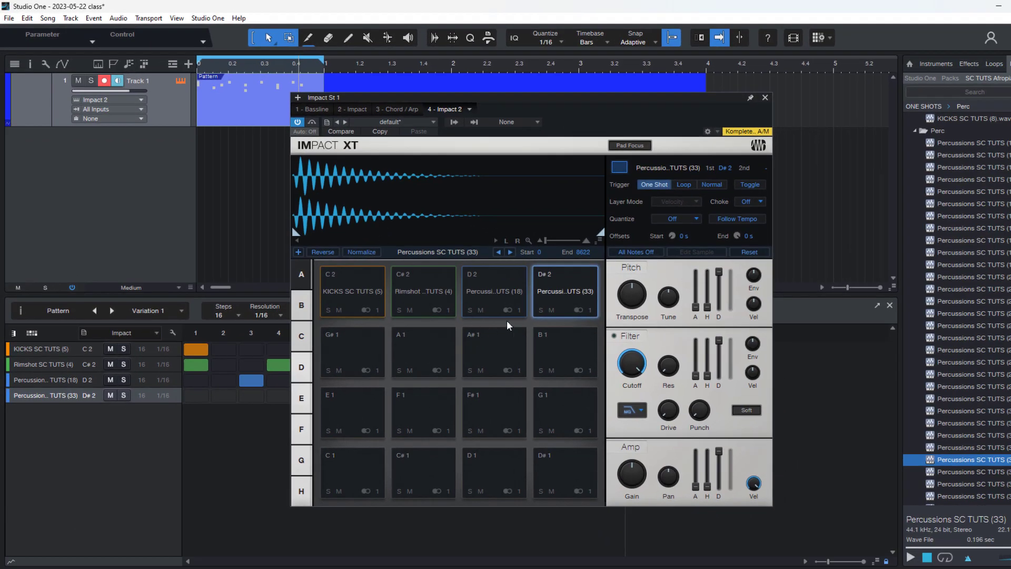
click(358, 283)
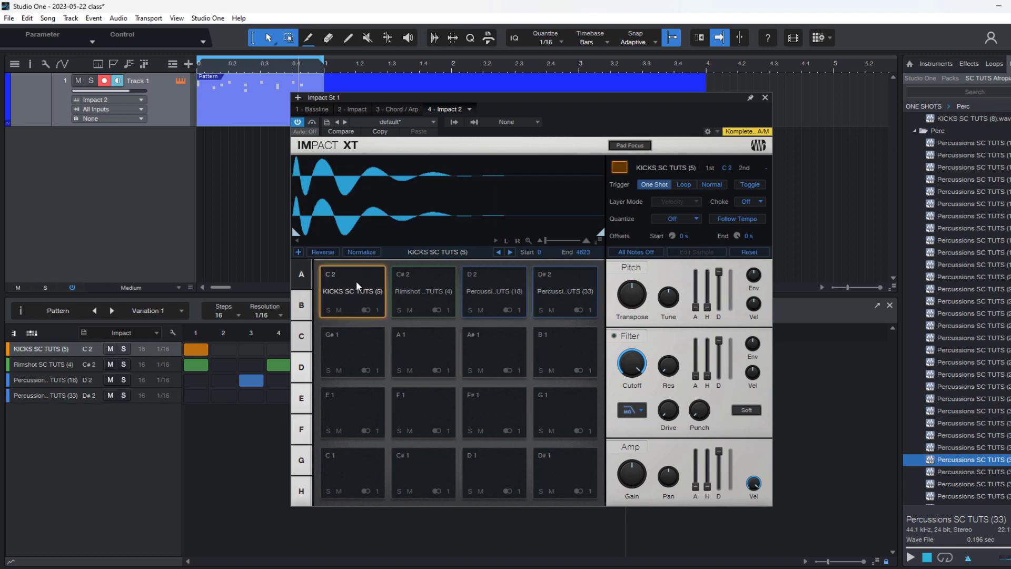
click(359, 282)
mouse_move(636, 472)
mouse_down()
mouse_move(632, 456)
mouse_move(627, 513)
mouse_move(645, 435)
mouse_move(633, 481)
mouse_move(634, 467)
mouse_up()
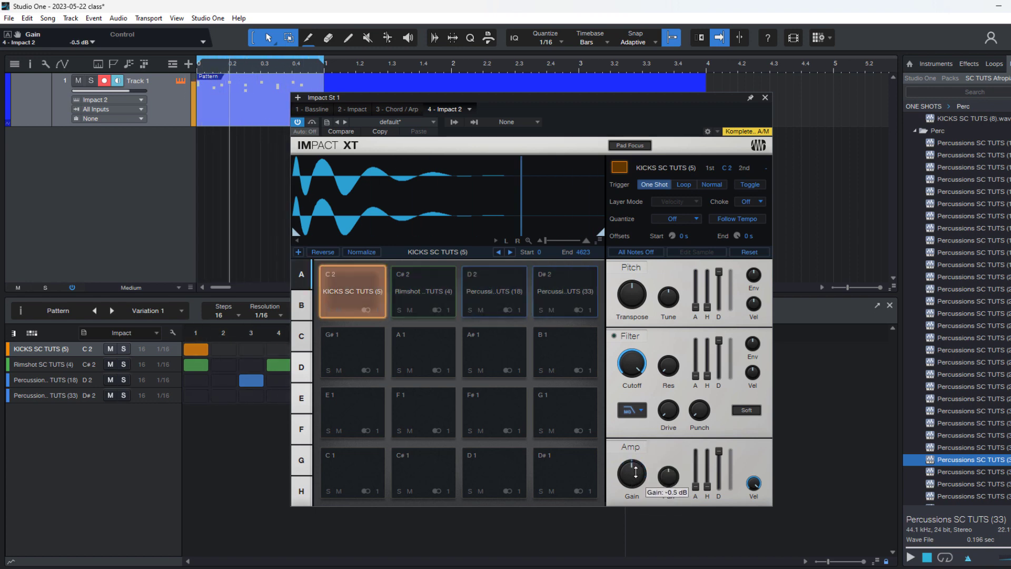
Set the amp gain of the Rimshot SC TUTS (4) pad to -2.2 dB and the Percussions SC TUTS (18) pad to -3.7 dB
click(423, 289)
mouse_move(639, 477)
mouse_down()
mouse_move(634, 487)
mouse_move(630, 466)
mouse_up()
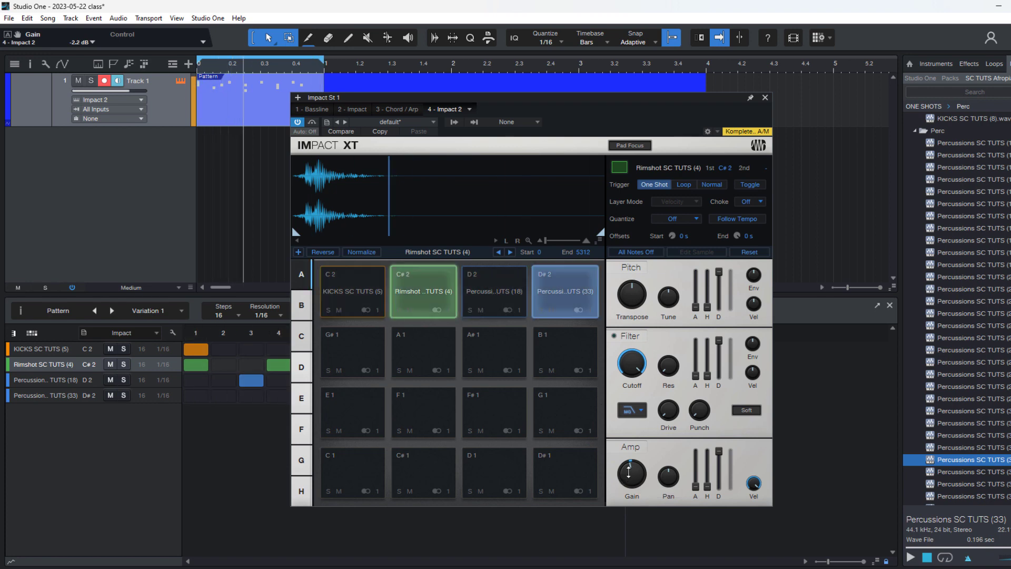
click(488, 292)
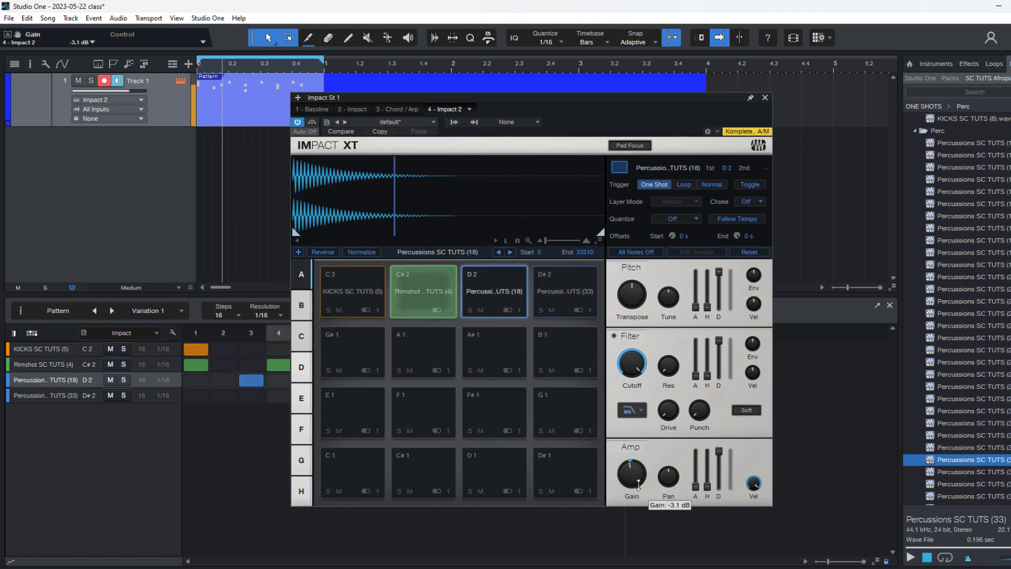
drag(634, 477, 638, 487)
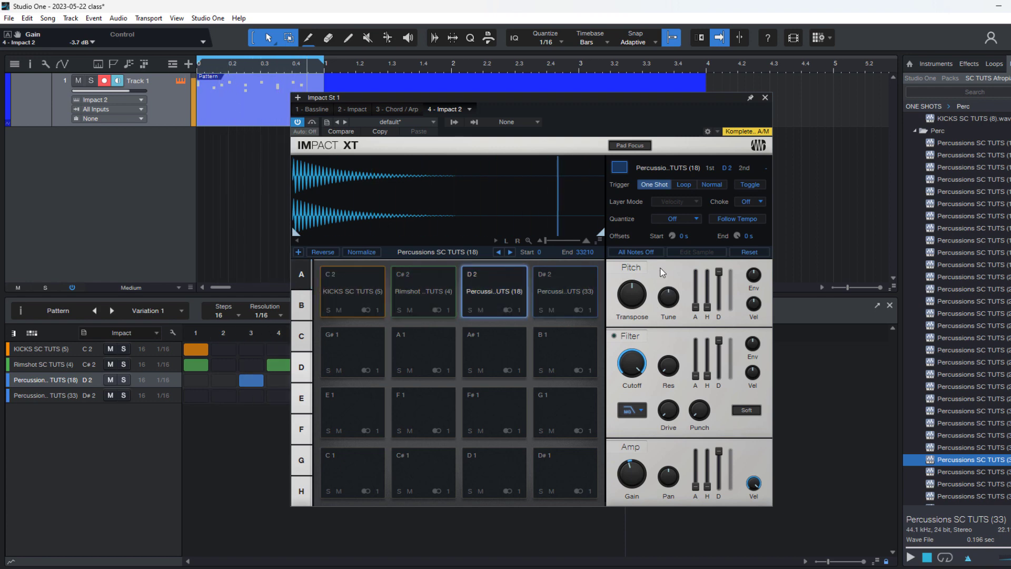
click(765, 99)
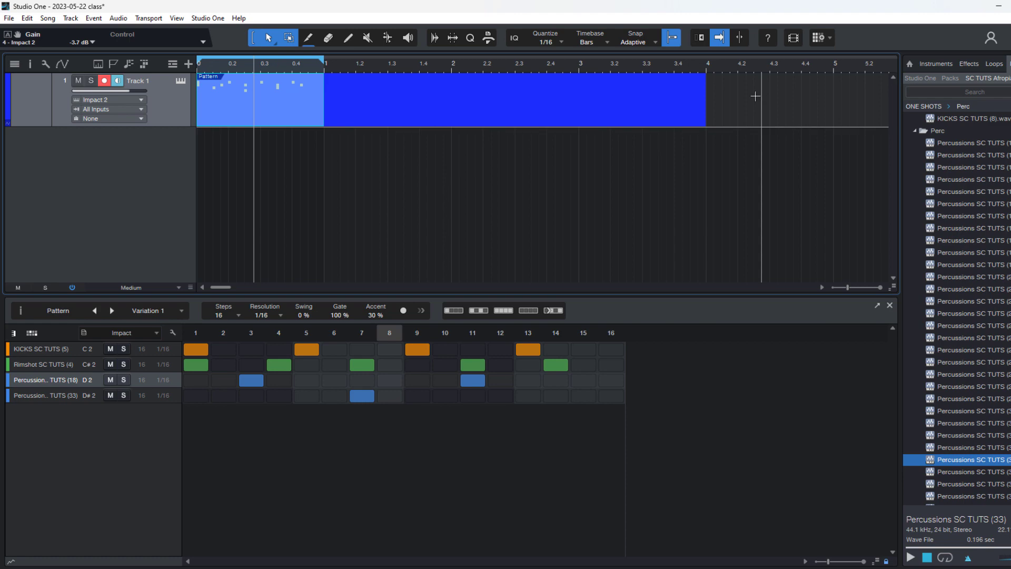
Mute Track 1, add a new instrument track and load SampleOne on it
click(78, 81)
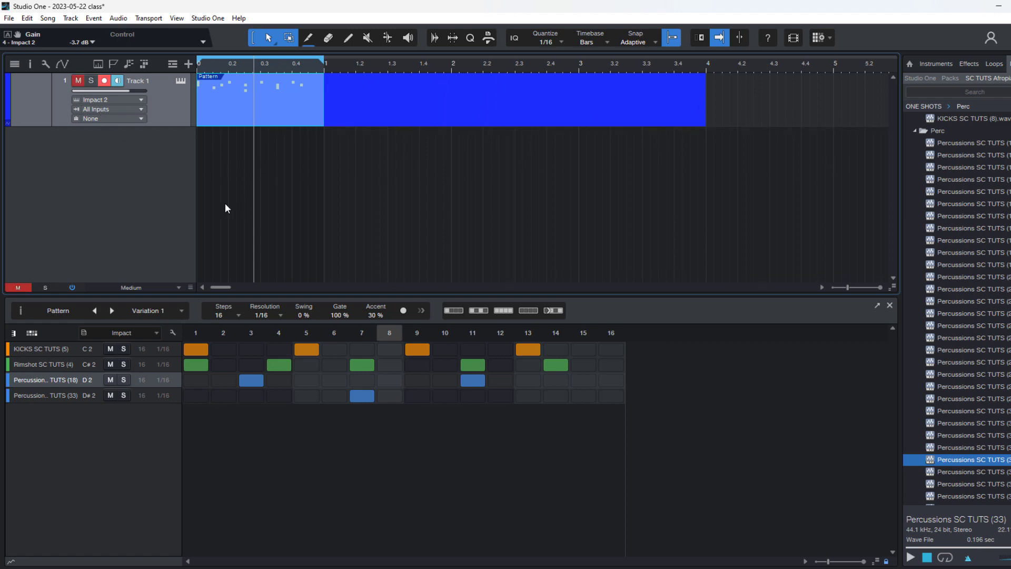
right_click(110, 150)
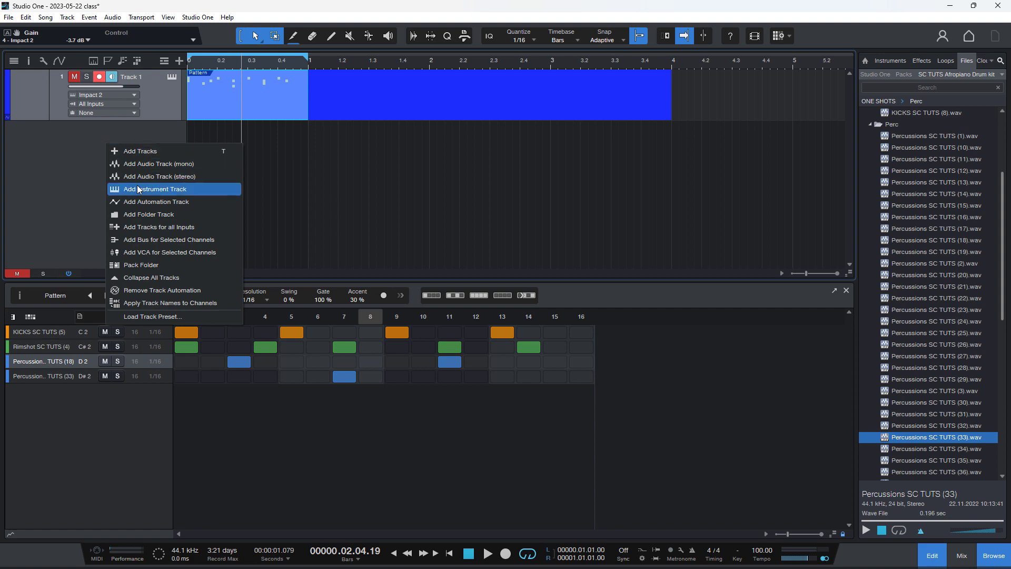
click(141, 189)
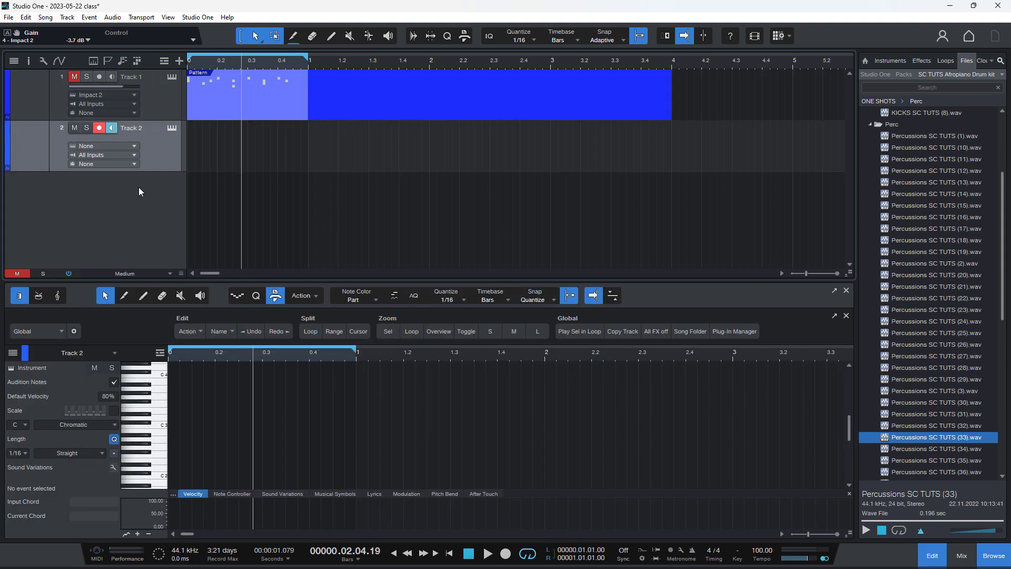
click(894, 61)
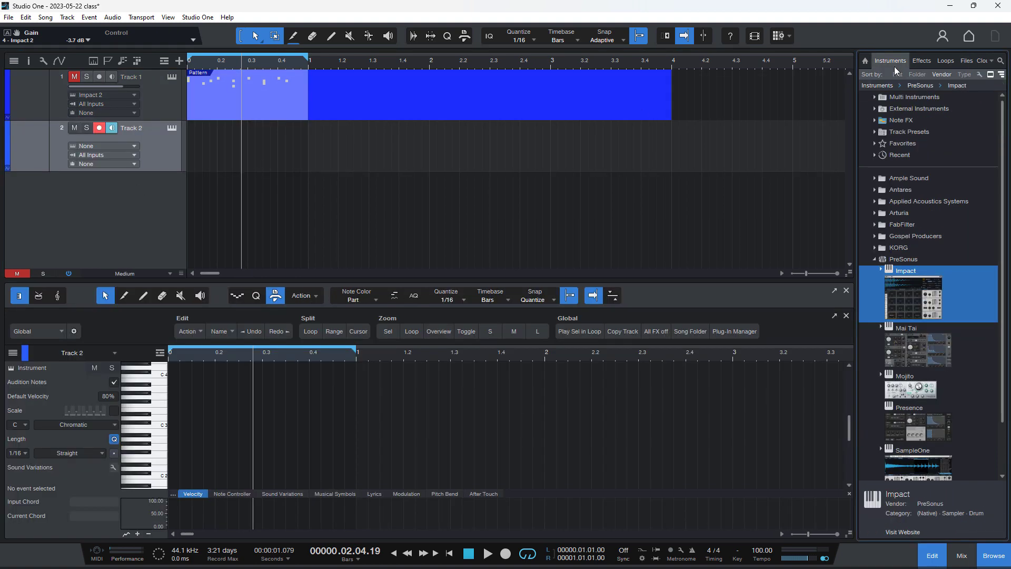
scroll(908, 339, down, 2)
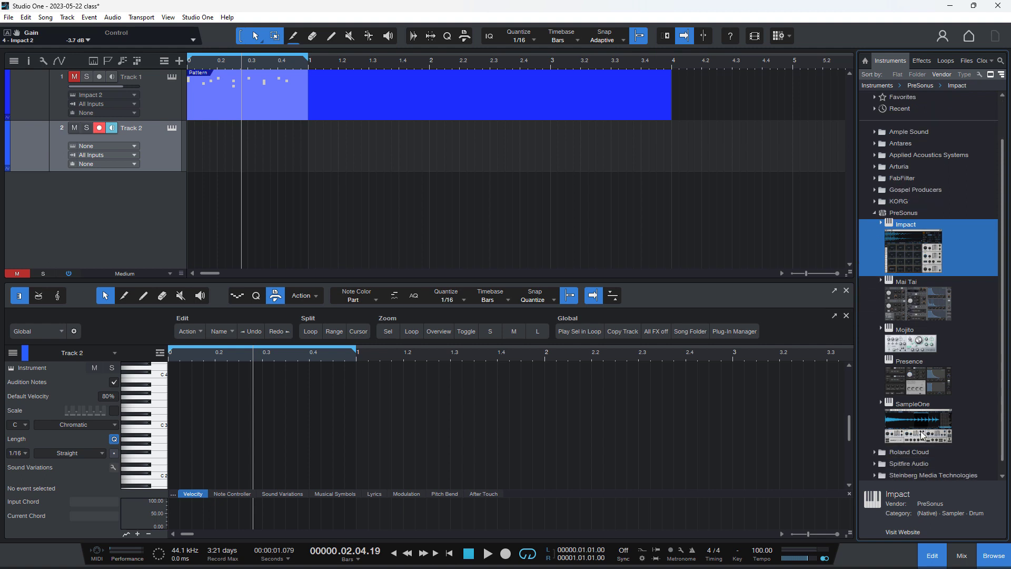
drag(930, 422, 158, 150)
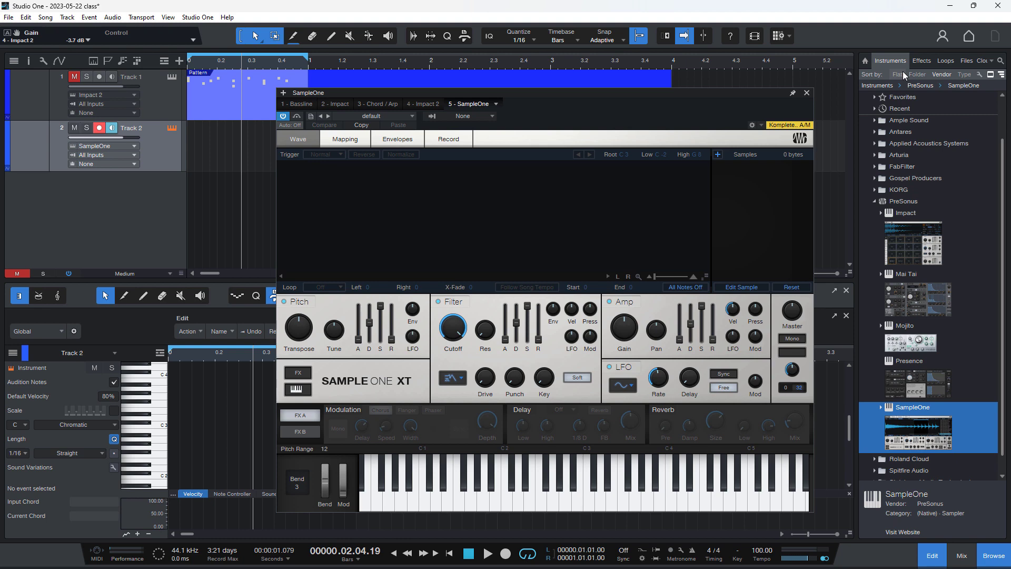
Audition the kick samples, load KICKS SC TUTS (7) into Track 2's SampleOne and try it across the keyboard
click(969, 61)
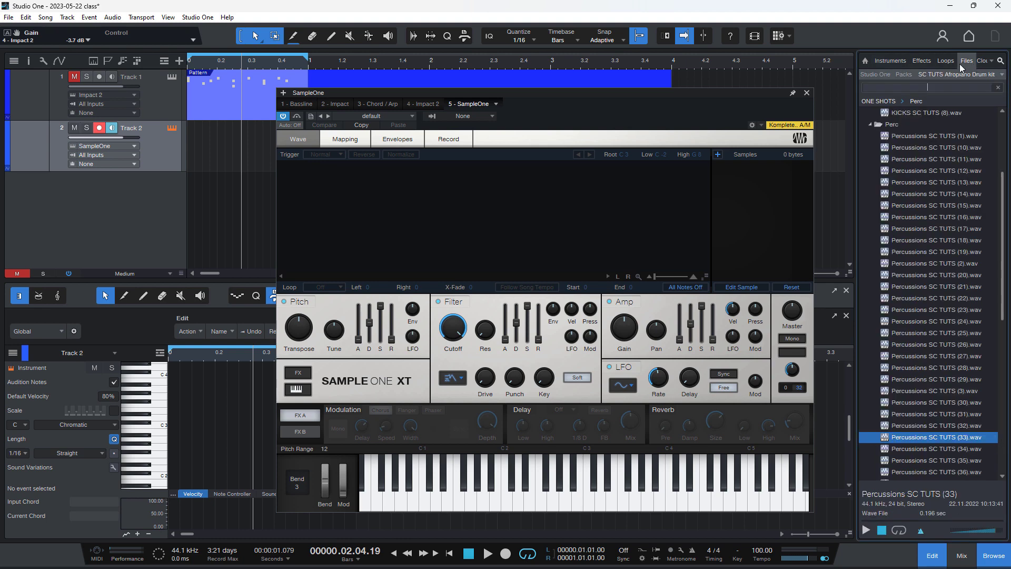
scroll(902, 229, up, 4)
click(900, 241)
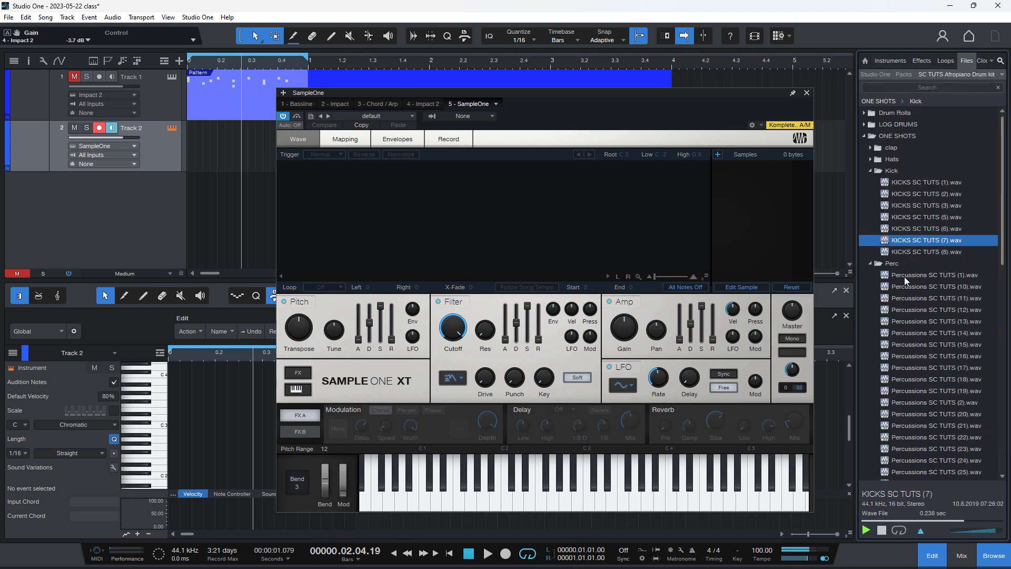
click(907, 217)
click(916, 232)
drag(930, 242, 474, 213)
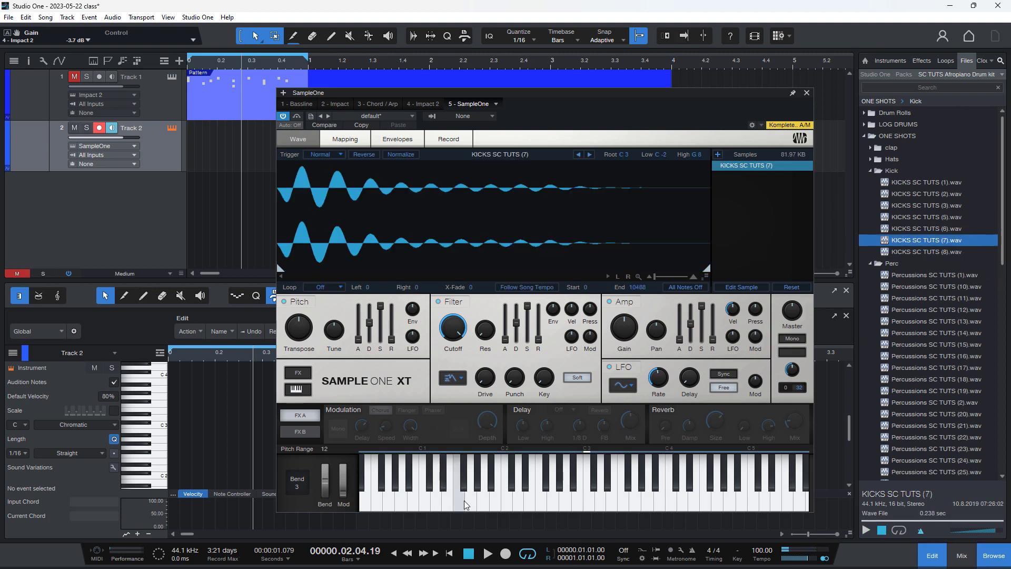
drag(523, 506, 449, 492)
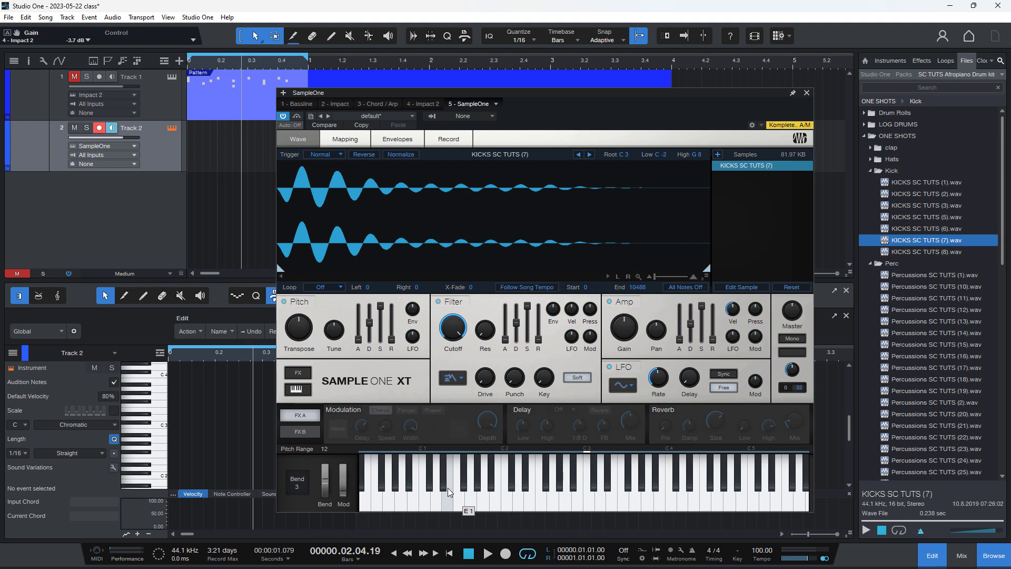
drag(449, 492, 474, 493)
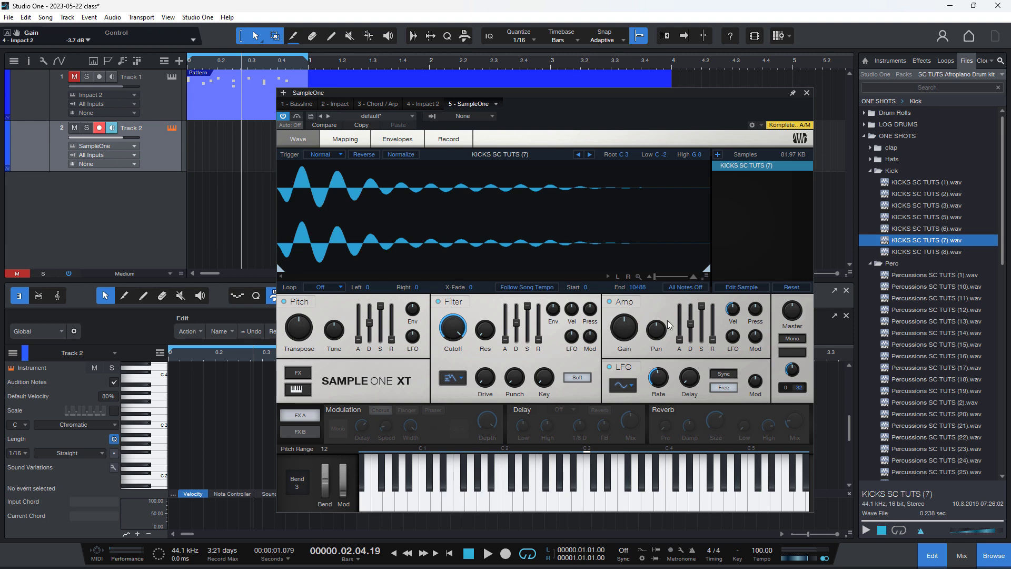
click(807, 94)
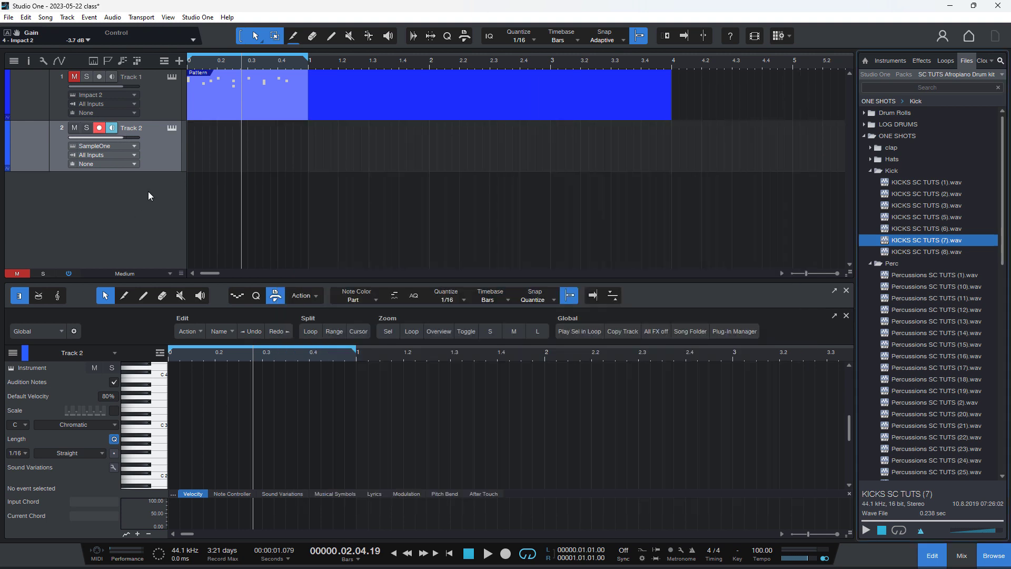
Add a third track with its own SampleOne instrument below Track 2
right_click(151, 178)
click(129, 184)
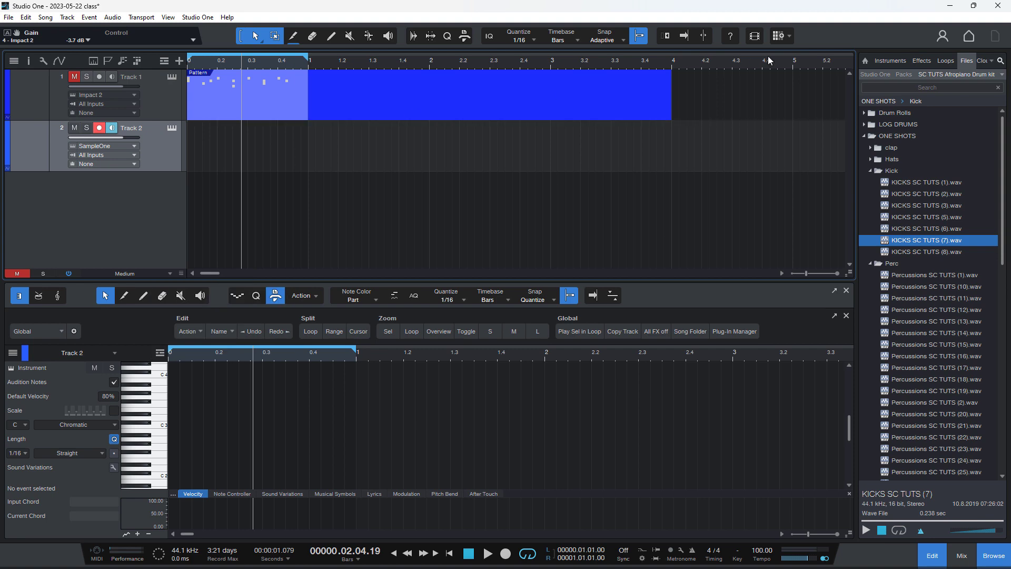
click(891, 60)
drag(921, 427, 96, 206)
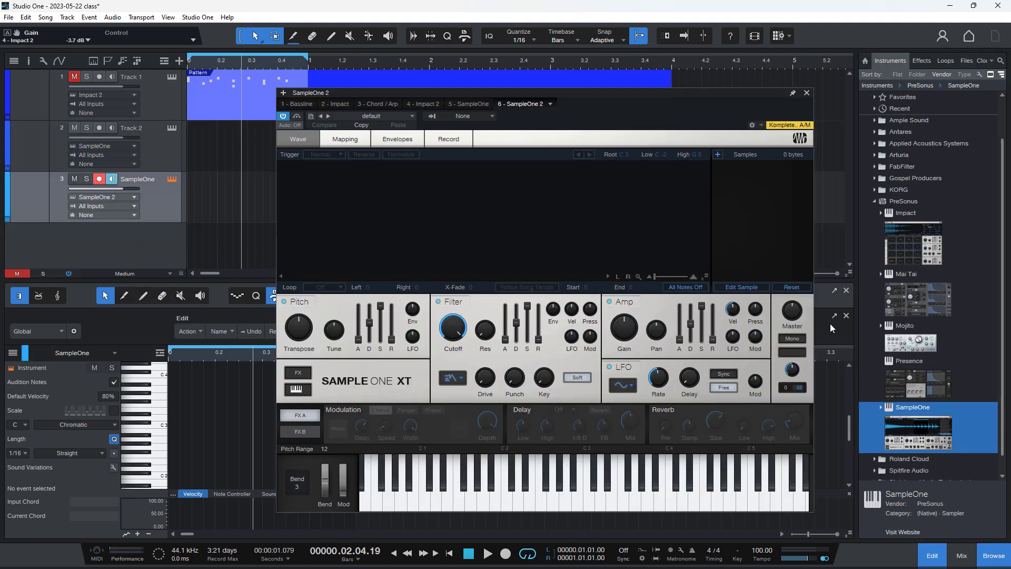
Audition the rimshot samples and load Rimshot SC TUTS (4) into SampleOne 2
click(965, 60)
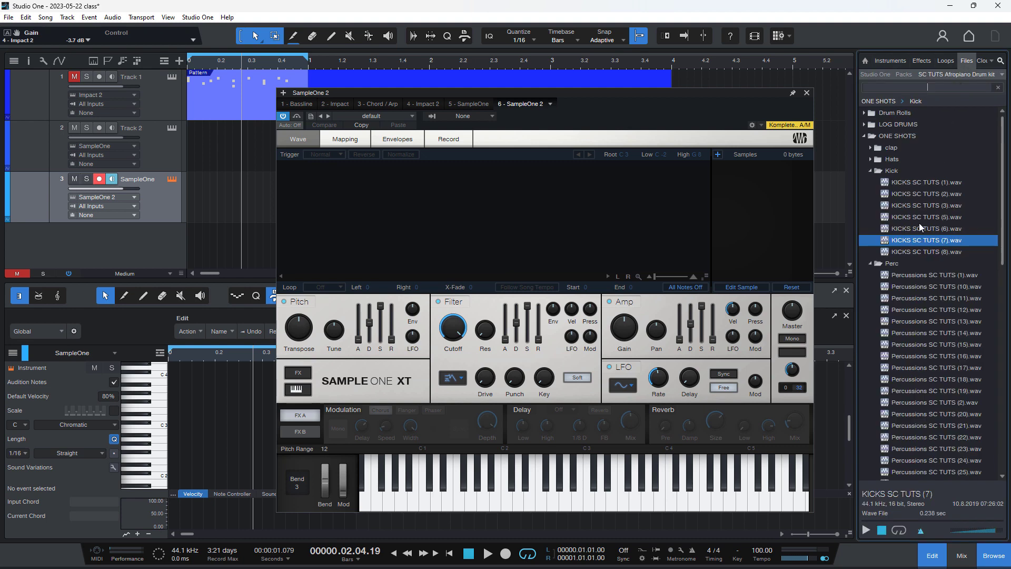
scroll(909, 294, down, 12)
click(907, 402)
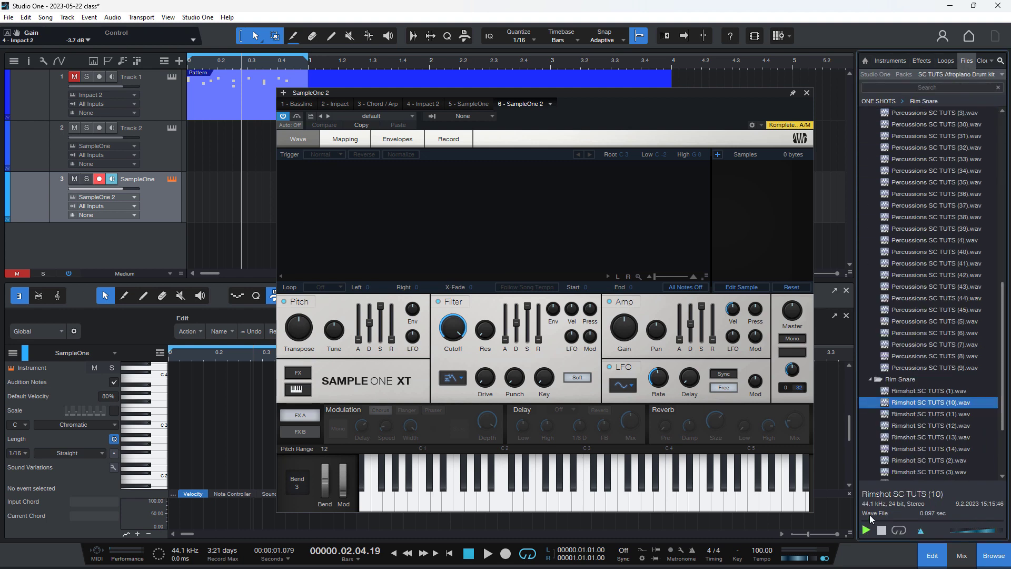
click(906, 441)
scroll(911, 432, down, 2)
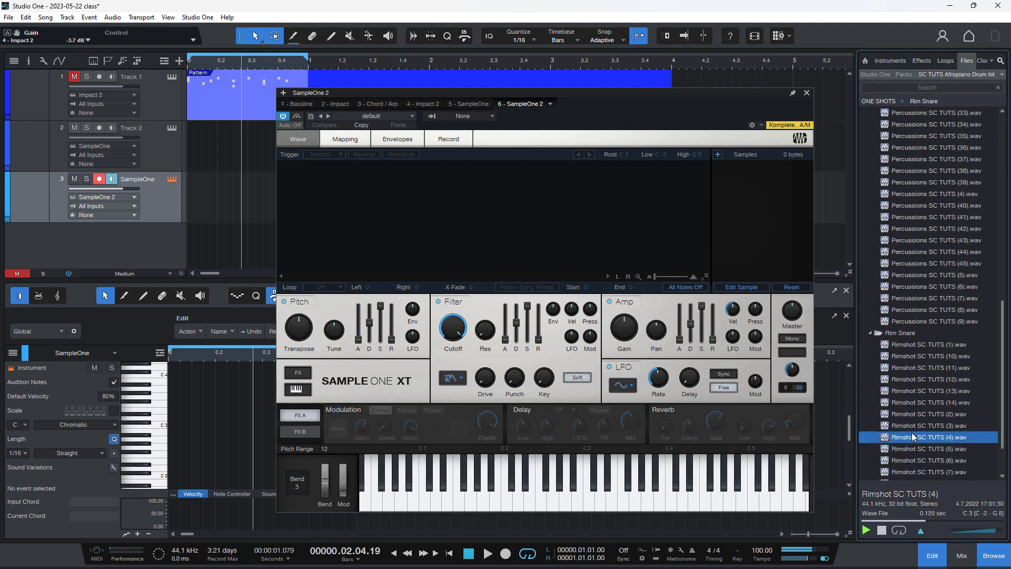
click(904, 448)
drag(906, 437, 397, 199)
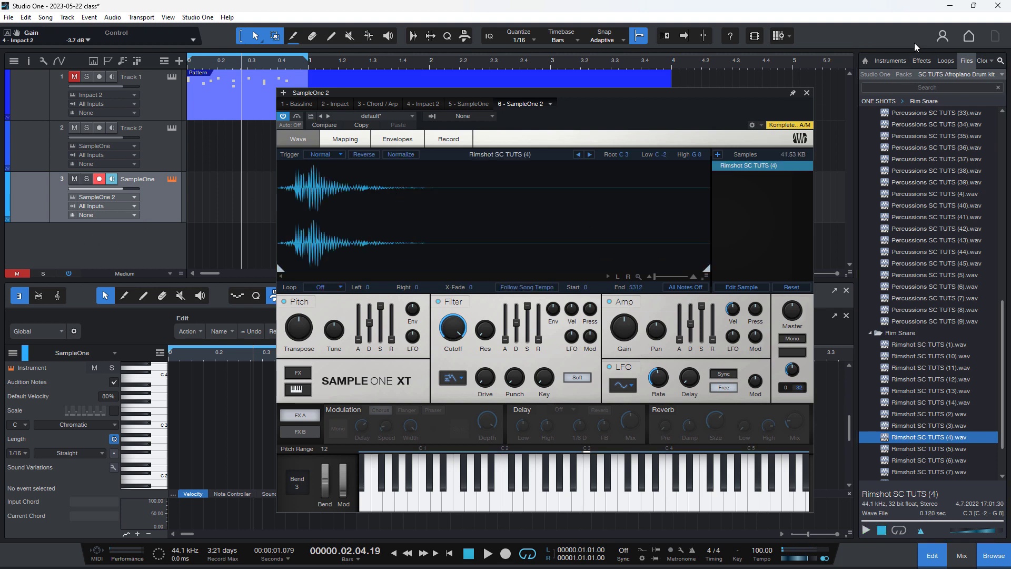
Add two more SampleOne tracks and load Percussions SC TUTS (31) into SampleOne 4
click(890, 61)
drag(927, 395, 114, 237)
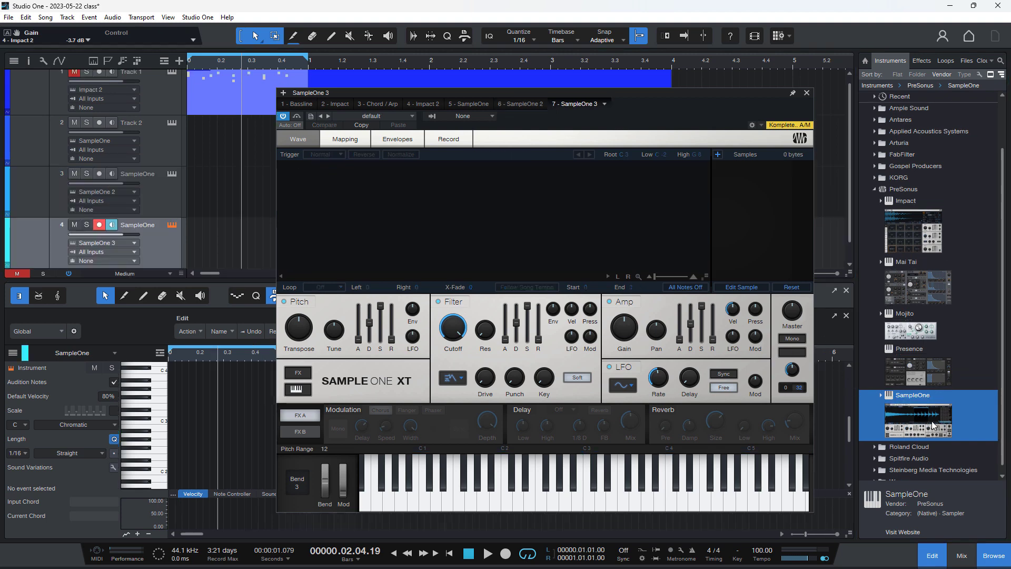
drag(919, 416, 85, 269)
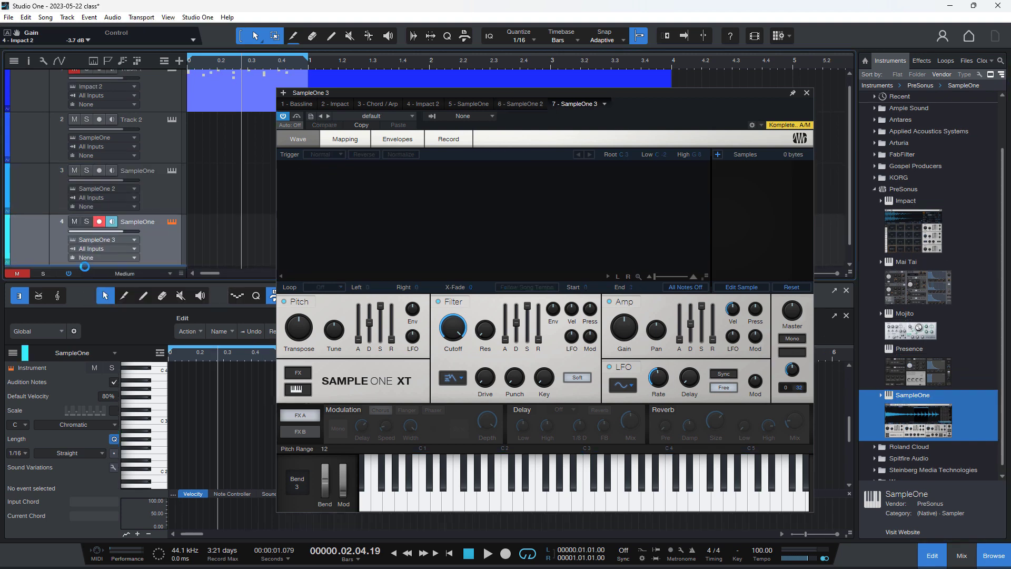
click(967, 60)
drag(927, 440, 440, 202)
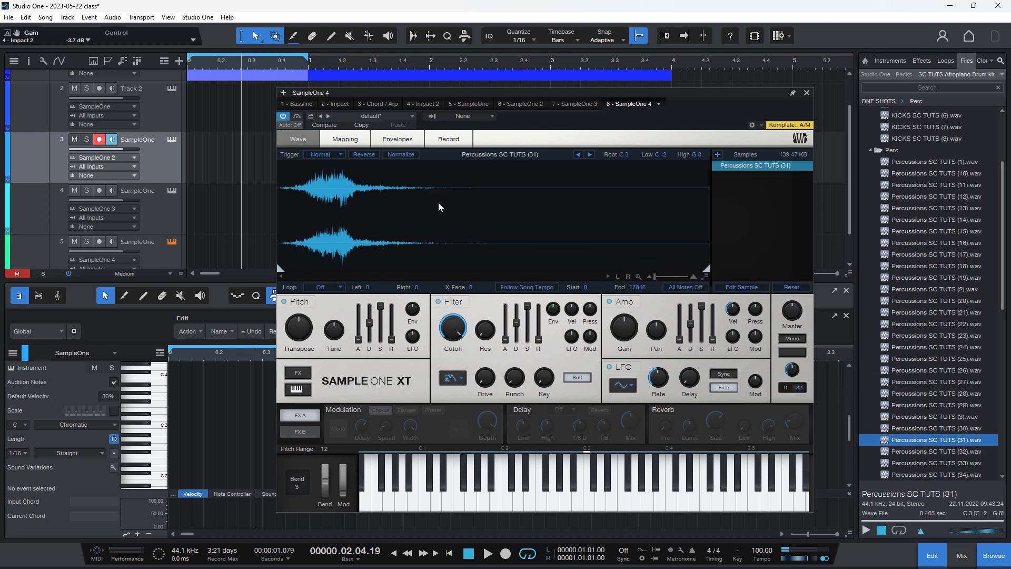
click(807, 94)
Create a one-bar part at the start of Track 2 and turn it into a pattern
scroll(134, 153, up, 1)
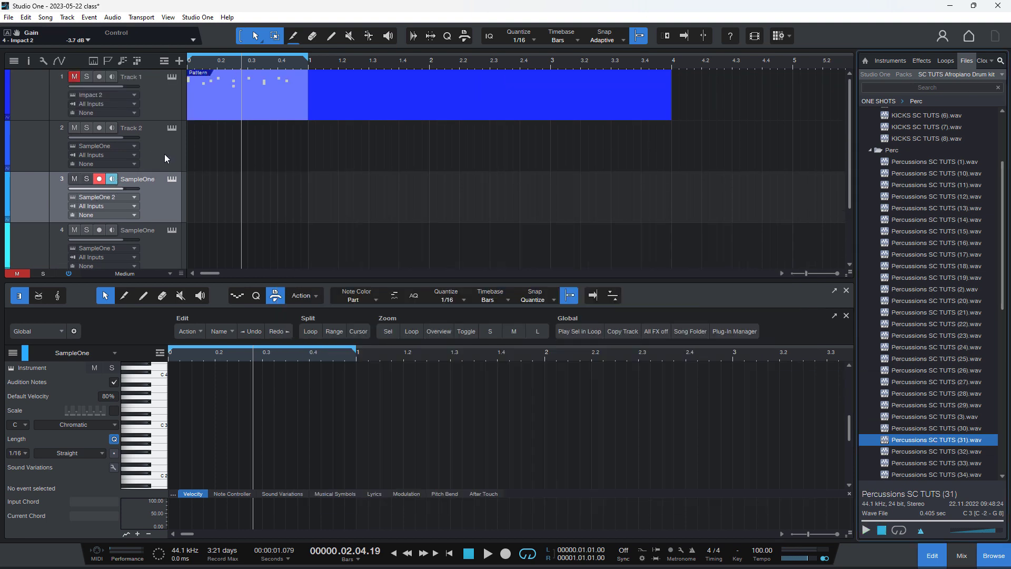
click(164, 154)
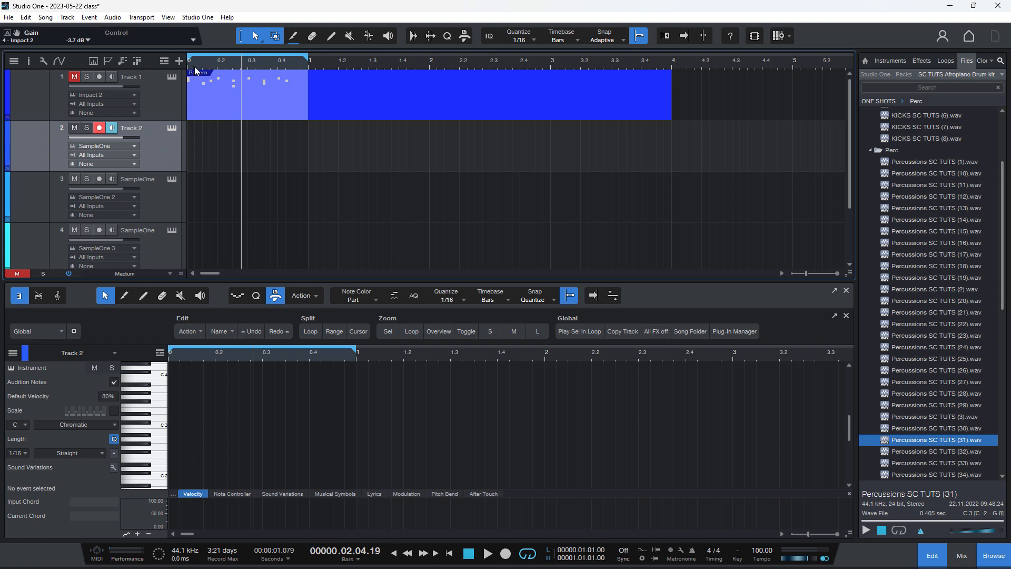
double_click(190, 149)
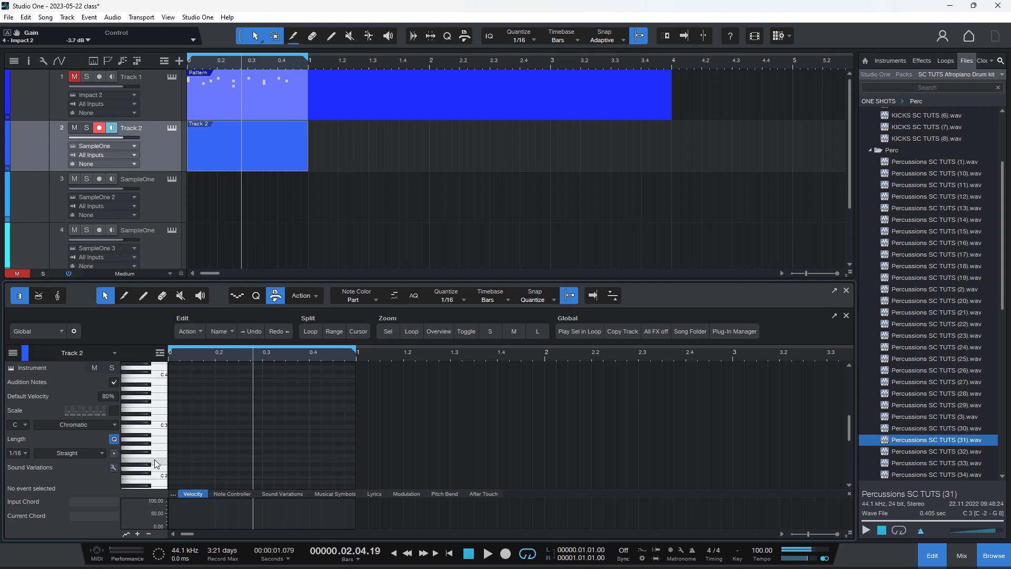
scroll(168, 463, up, 3)
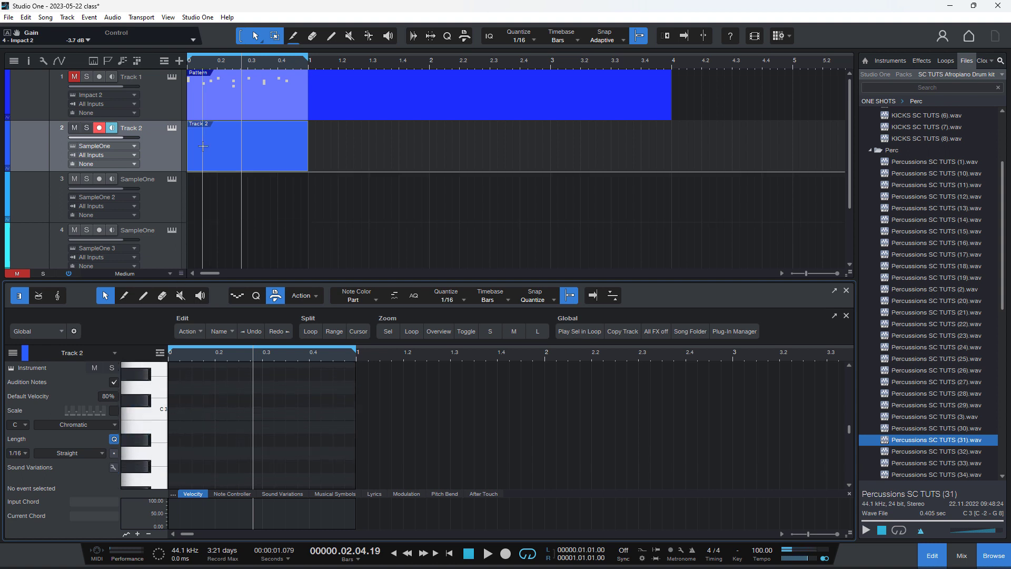
click(189, 66)
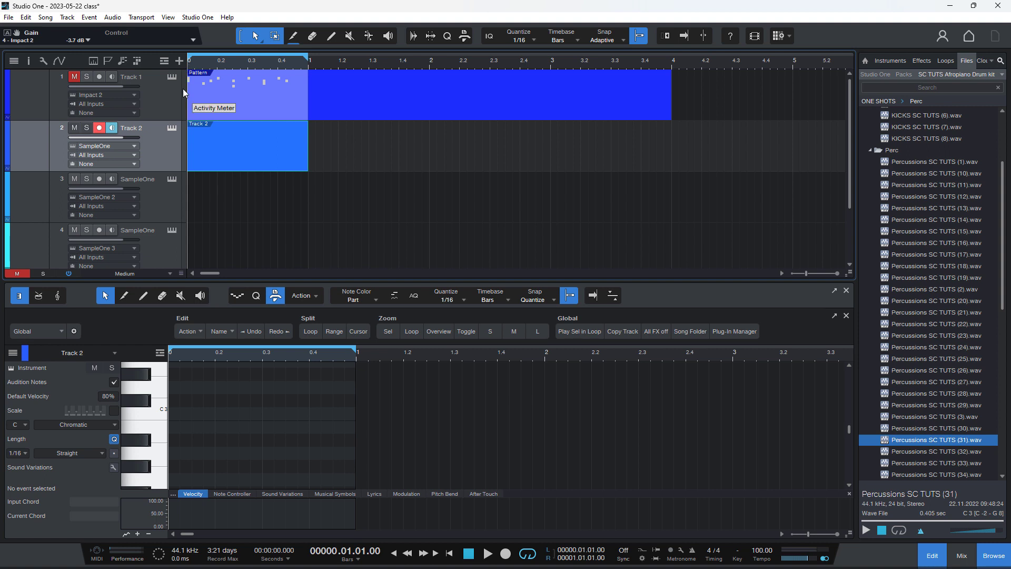
key(ctrl+shift+p)
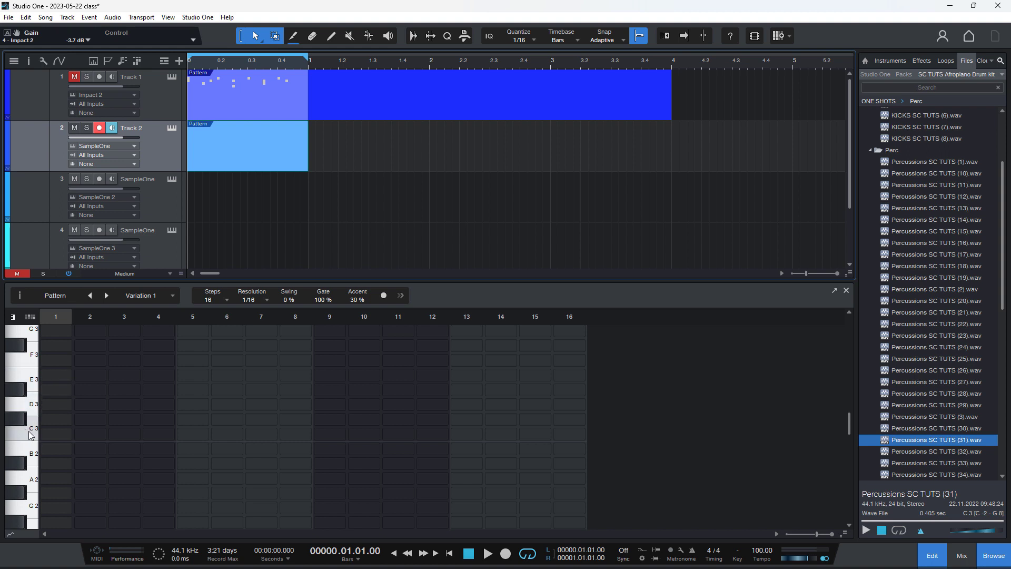
Program the kick on note C 3 at steps 1, 5, 9 and 13 of Track 2's pattern
click(33, 449)
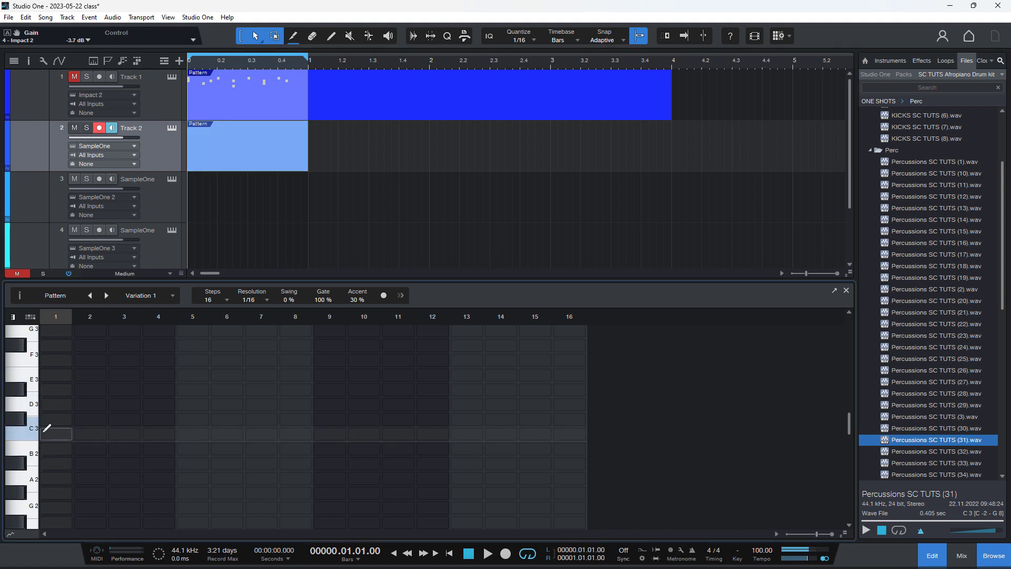
click(56, 434)
click(193, 433)
click(330, 434)
click(467, 433)
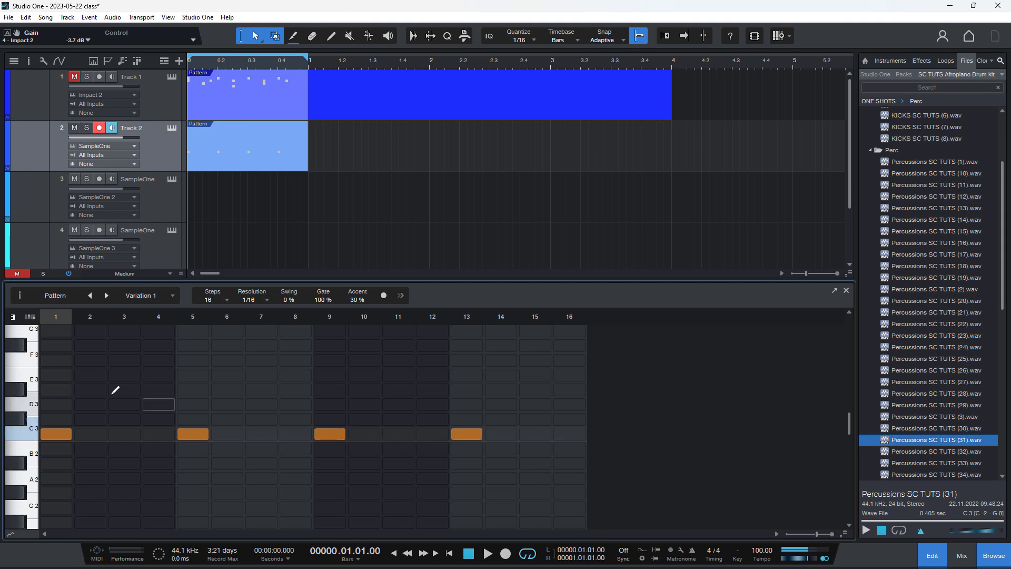
Create a one-bar part at the start of track 3 and close the SampleOne 2 instrument window
scroll(48, 377, up, 2)
click(172, 178)
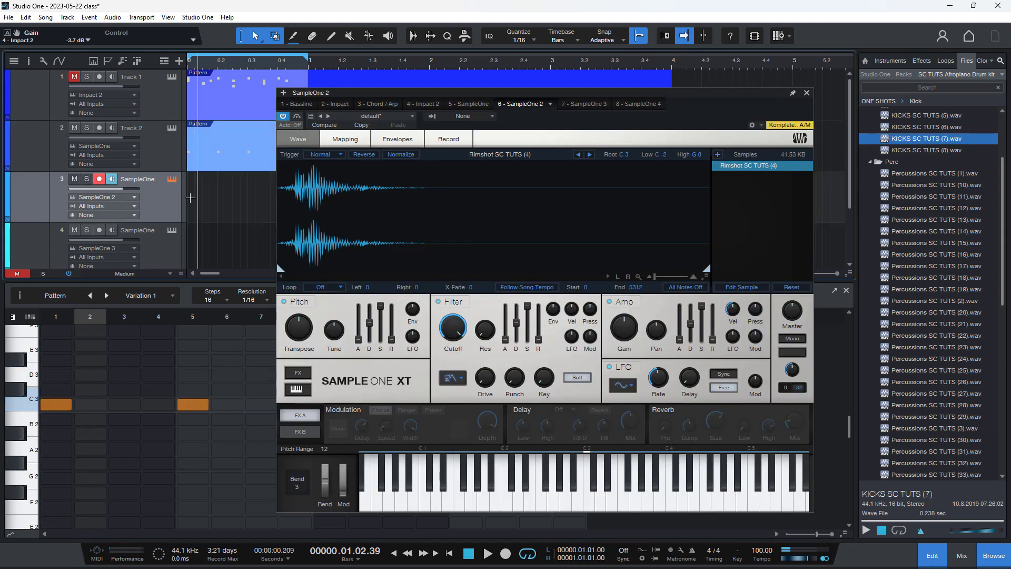
double_click(191, 203)
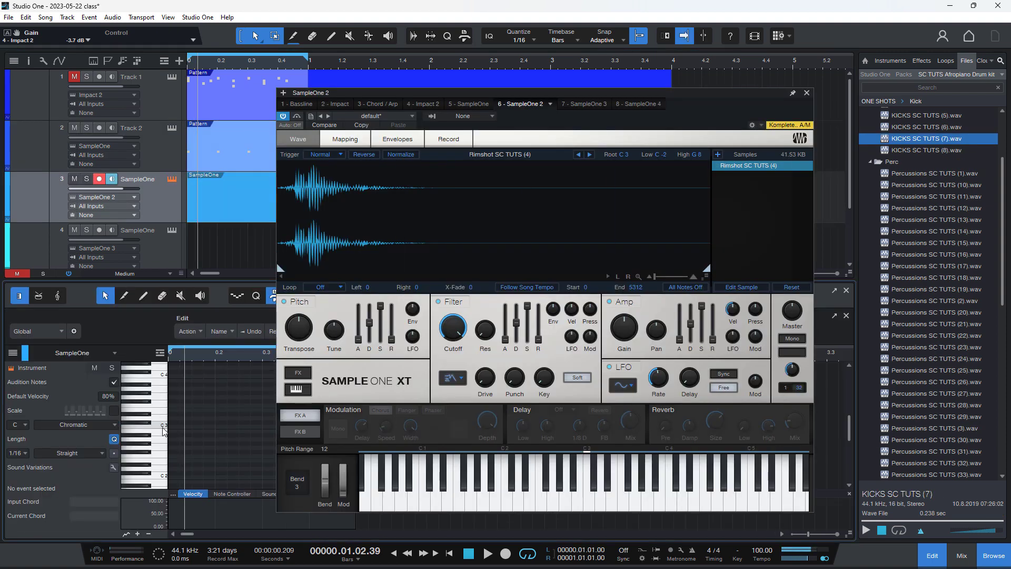
click(806, 93)
Program sixteenth-long rimshot notes on C 3 at sixteenth positions 1, 4, 7, 11 and 14 of track 3's part
double_click(179, 432)
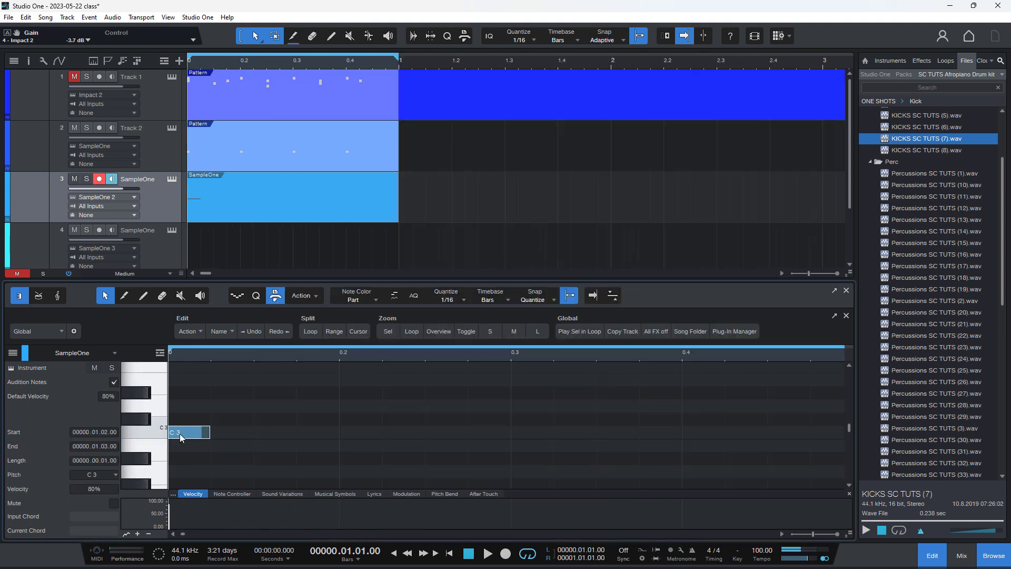
double_click(299, 432)
key(space)
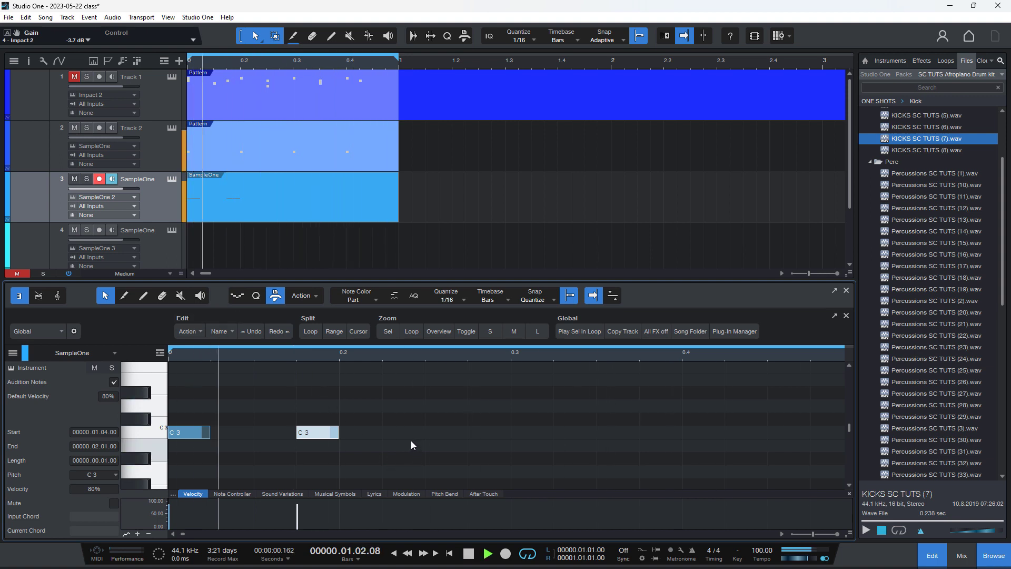
click(441, 430)
double_click(441, 431)
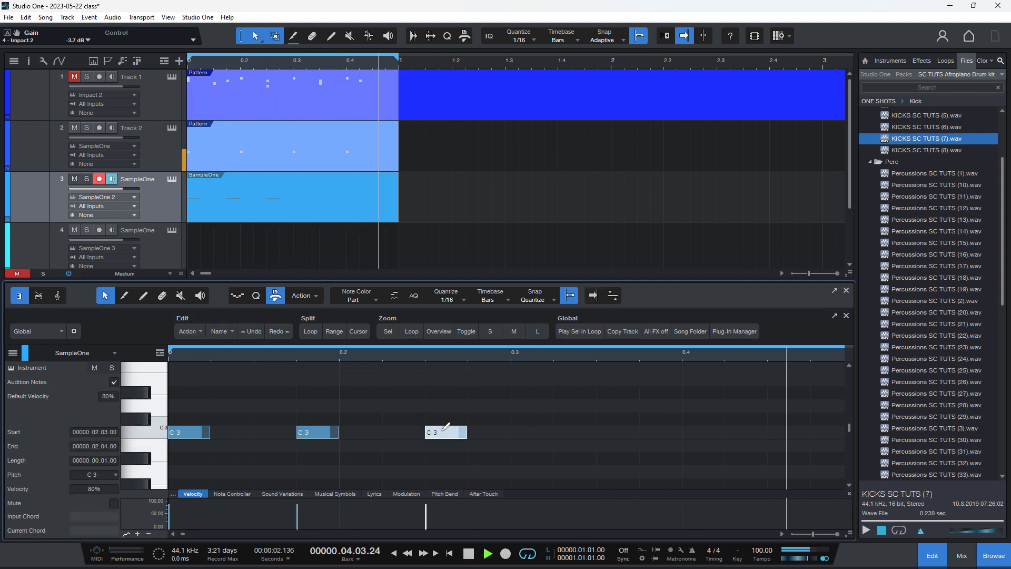
click(582, 433)
double_click(582, 433)
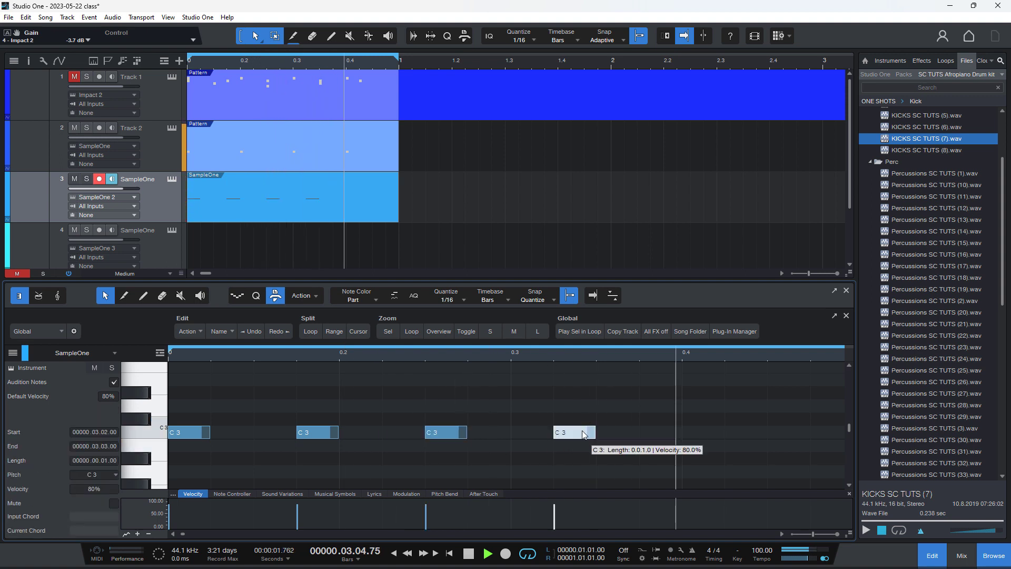
drag(579, 433, 614, 438)
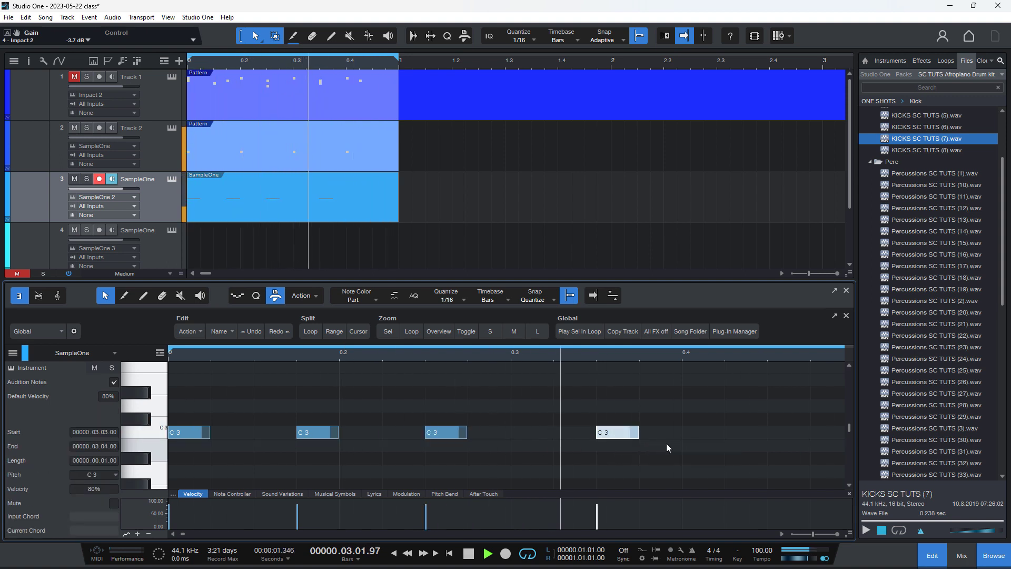
double_click(736, 429)
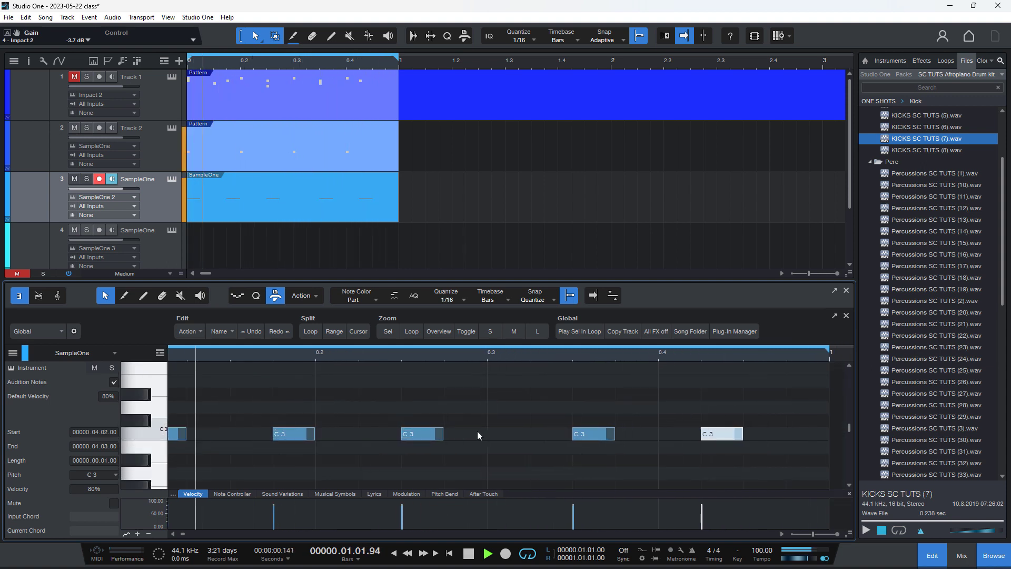
Lower the volume of track 3 (SampleOne 2) to -3.6 dB and play the loop again
key(w)
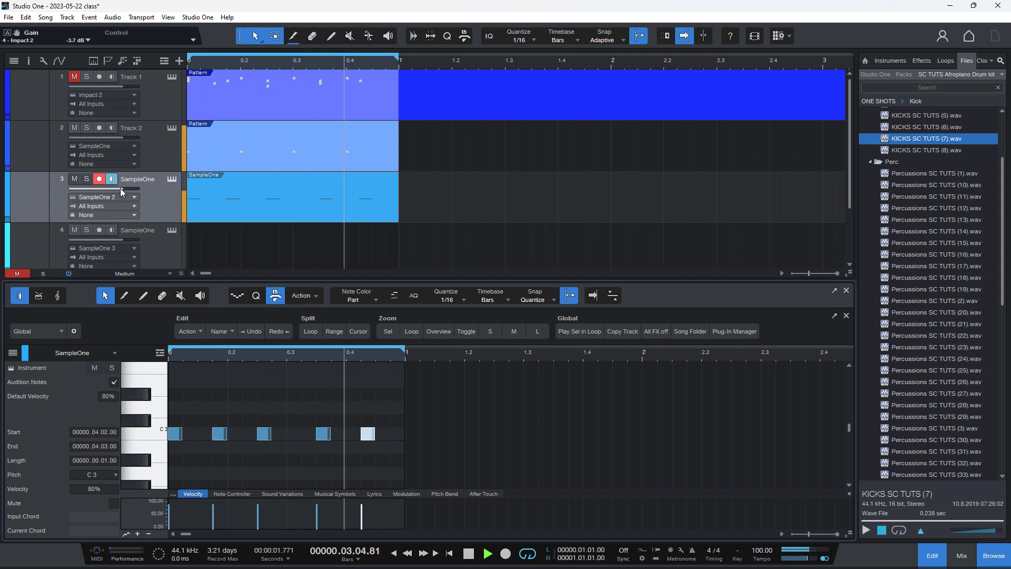
key(space)
mouse_move(122, 193)
mouse_down()
mouse_move(108, 194)
mouse_move(116, 193)
mouse_up()
key(space)
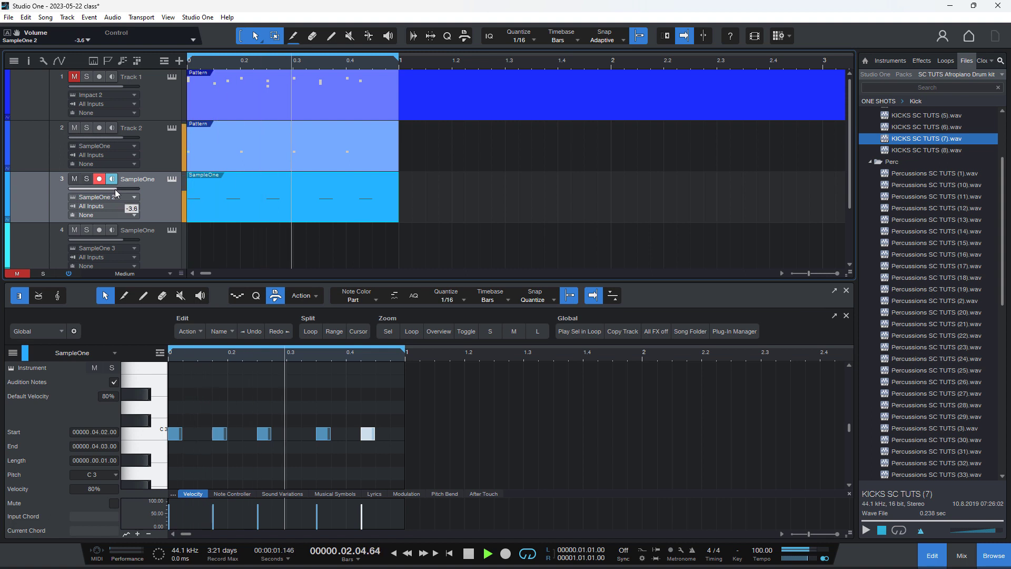
Create a one-bar part on track 4 (SampleOne 3) and insert a 16-step pattern on that track
click(163, 237)
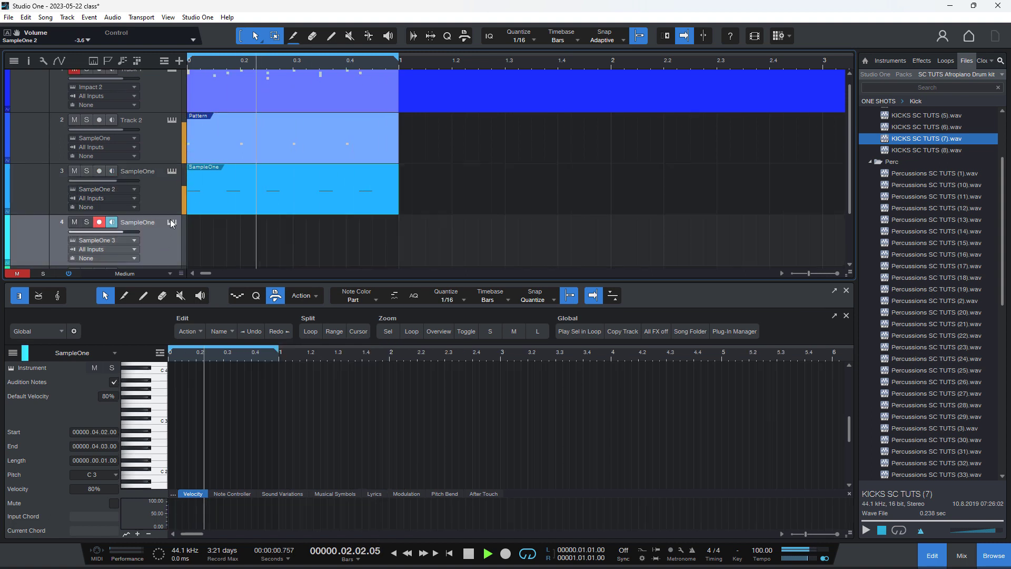
scroll(172, 224, down, 2)
double_click(194, 190)
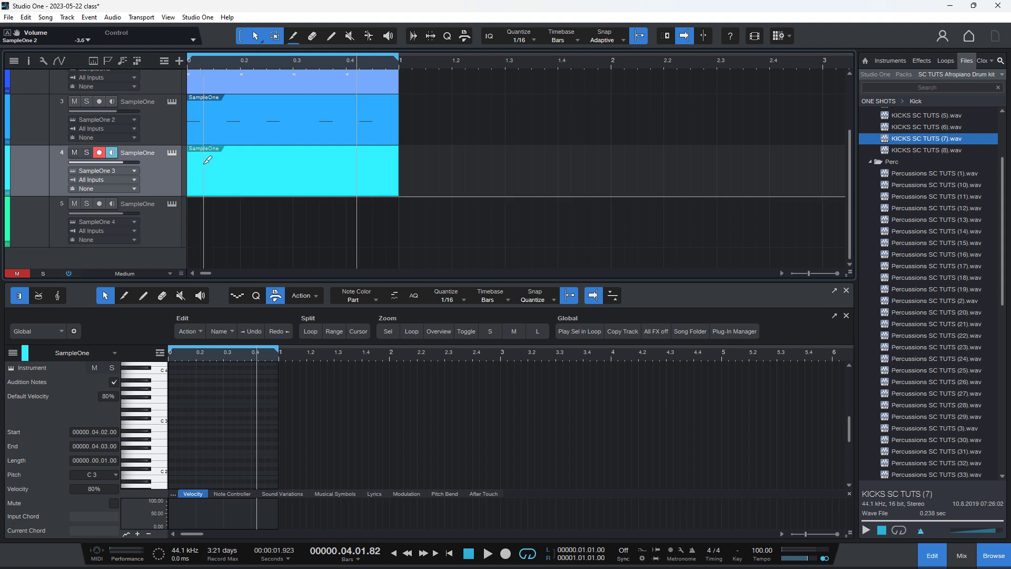
key(ctrl+shift+p)
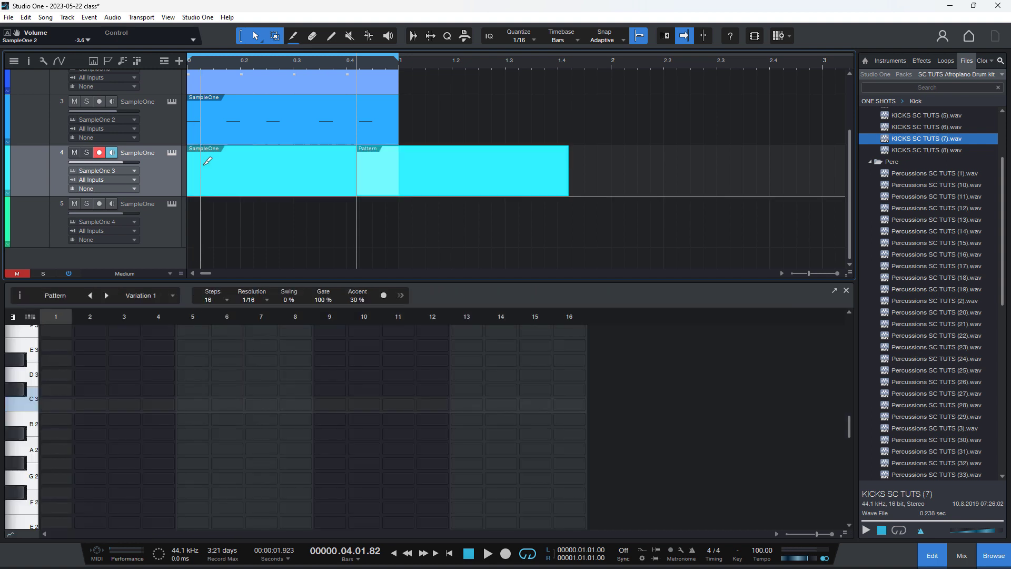
Program C 3 at step 3 of track 4's pattern, trying a hit at step 11 and removing it again
click(124, 405)
key(space)
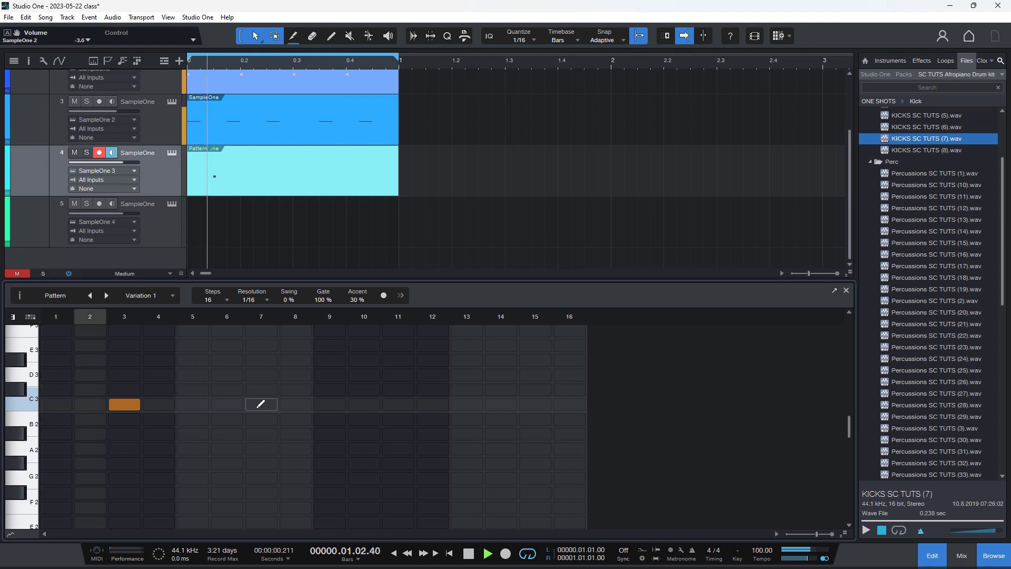
click(405, 407)
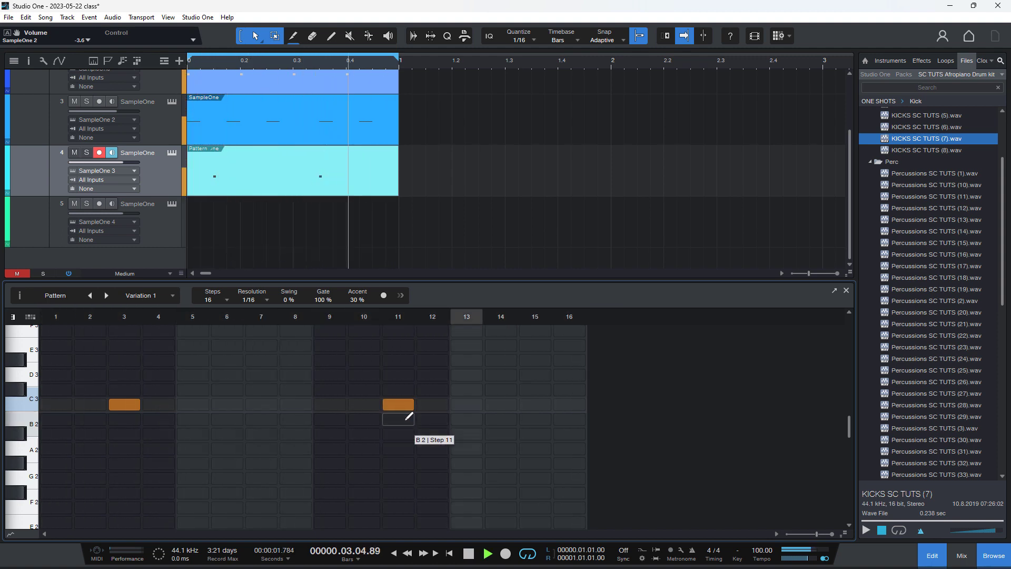
click(406, 404)
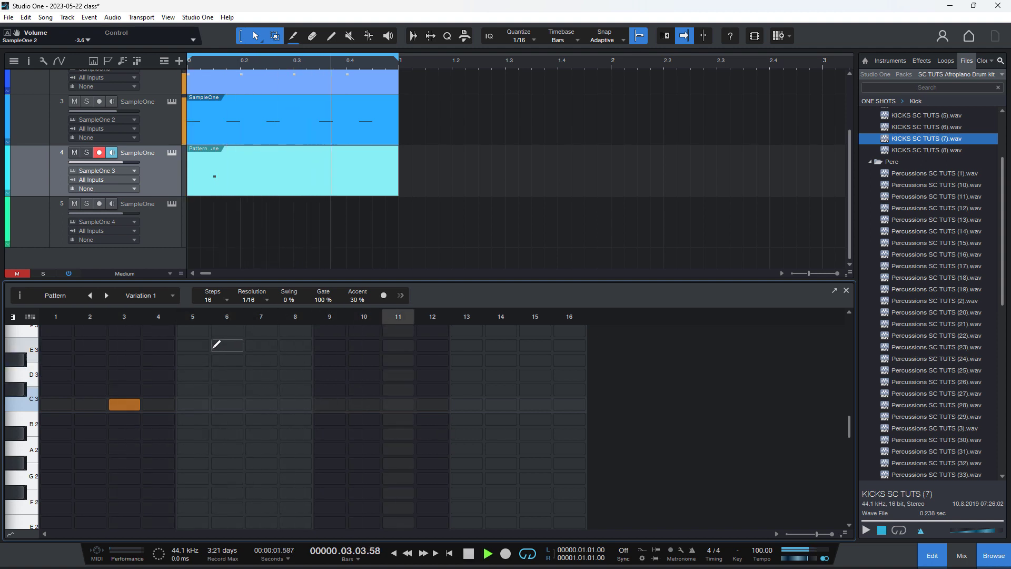
Paste the pattern at the start of track 5 with C 3 at steps 3 and 11, and lower SampleOne 4's volume to -11.6 dB
click(164, 218)
key(ctrl+v)
click(265, 404)
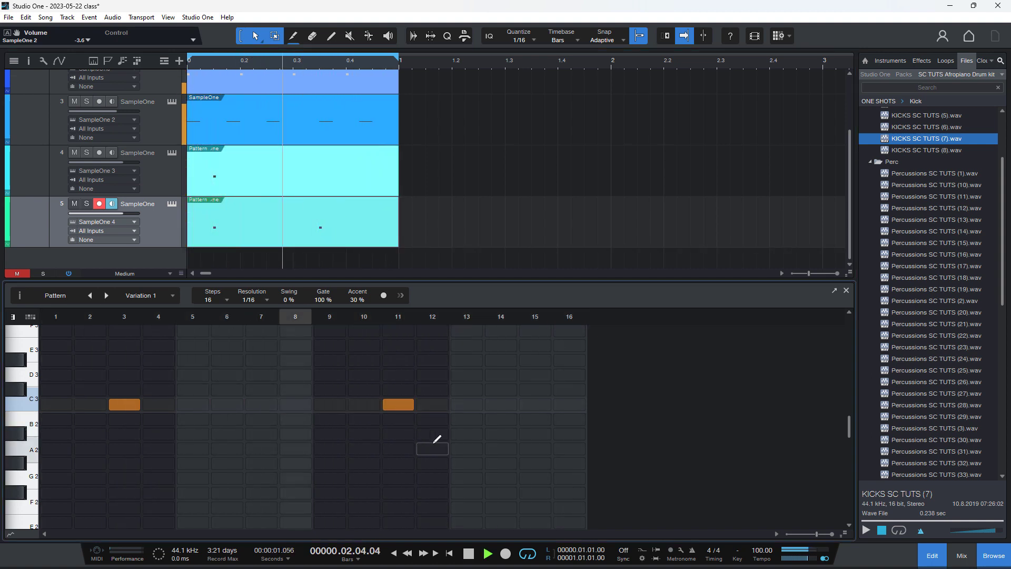
Listen to the drum patterns together, with all five tracks shown at Small height
key(Up)
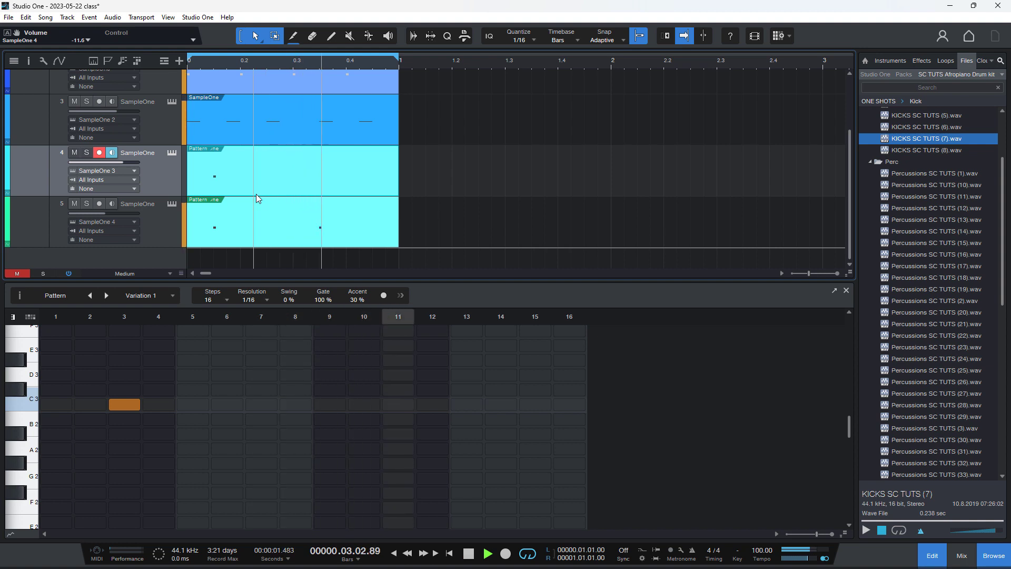
key(alt+w)
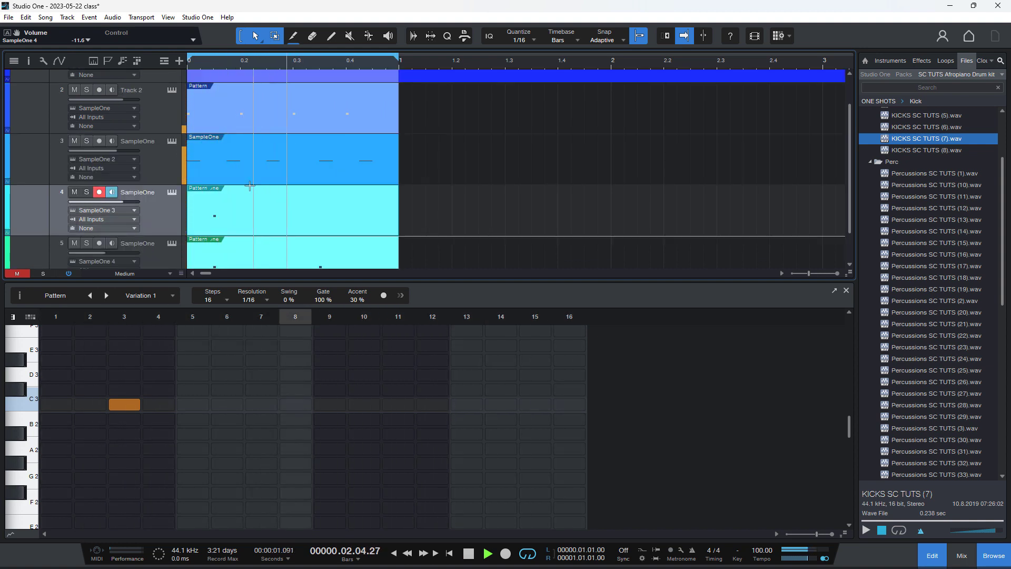
key(space)
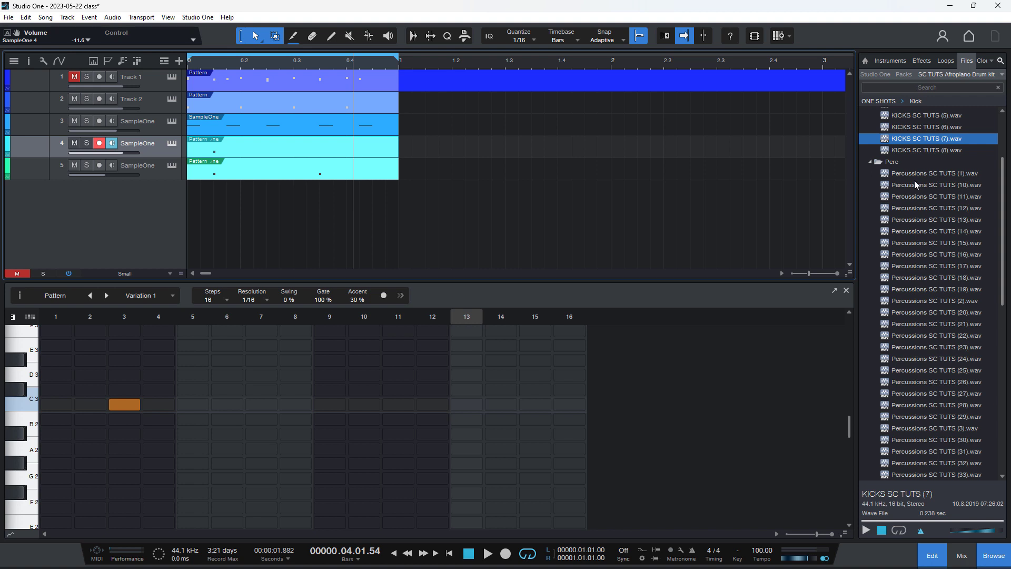
Collapse the Perc one-shots folder and open the PERC LOOP folder of the drum kit
key(Down)
key(Down)
scroll(886, 184, up, 1)
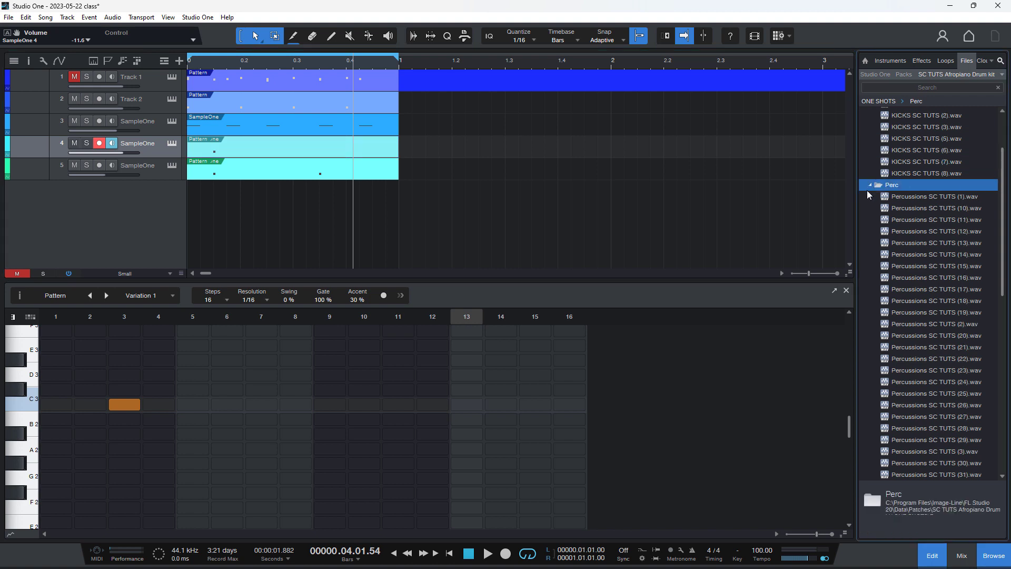
key(Left)
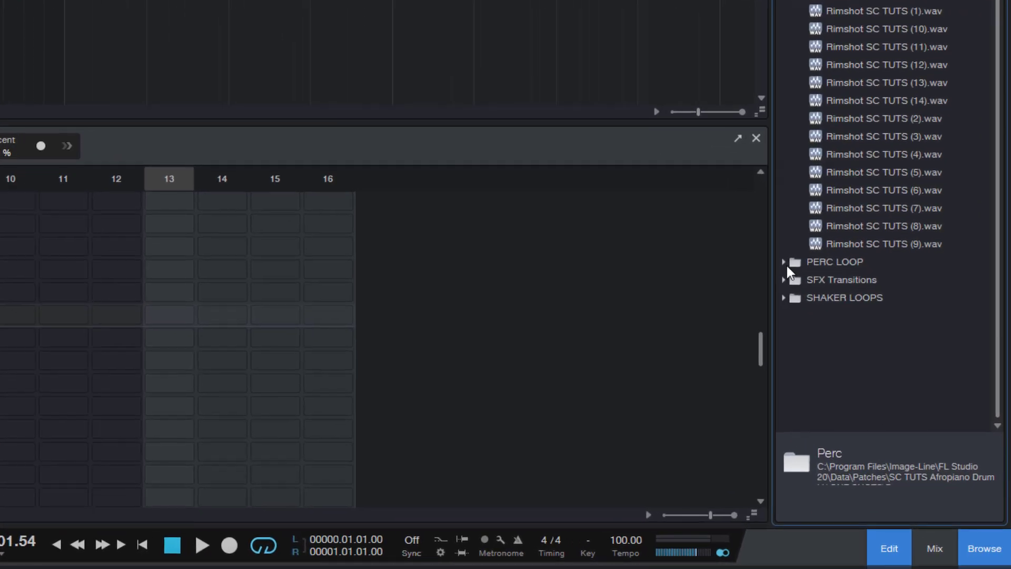
click(865, 370)
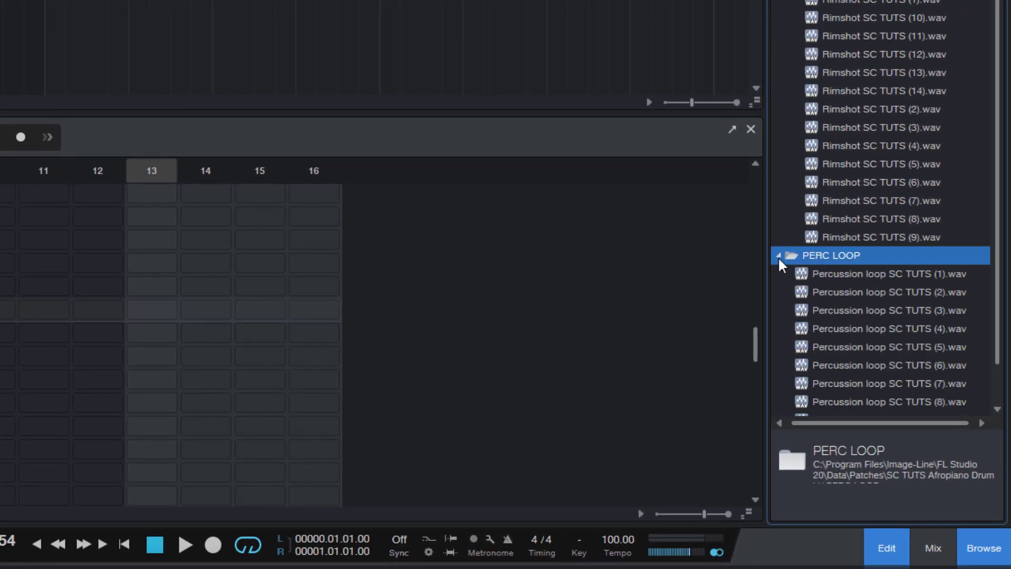
Audition Percussion loop SC TUTS (1), (2) and (4) from the PERC LOOP folder
click(902, 382)
scroll(837, 279, down, 1)
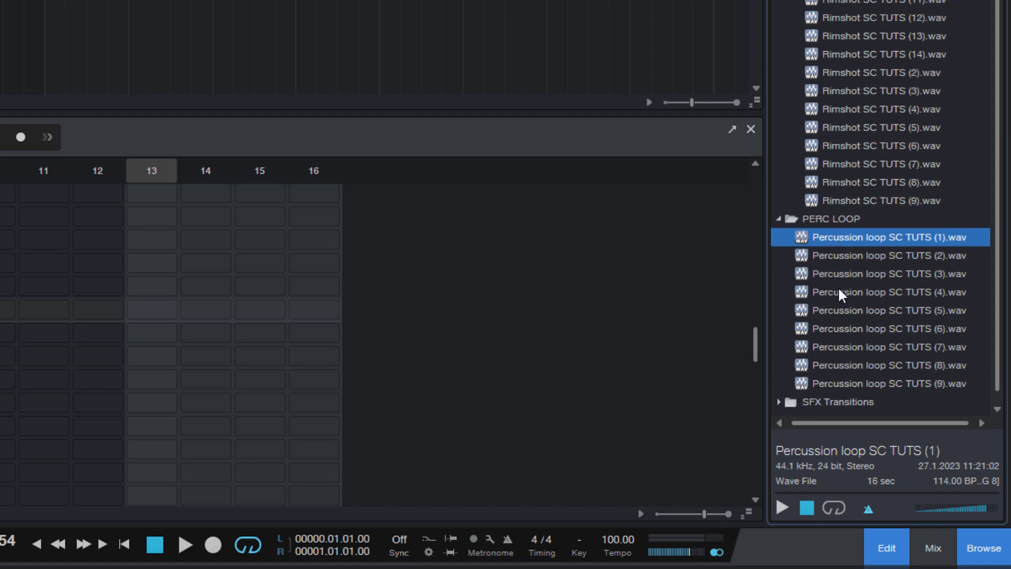
click(781, 503)
click(817, 255)
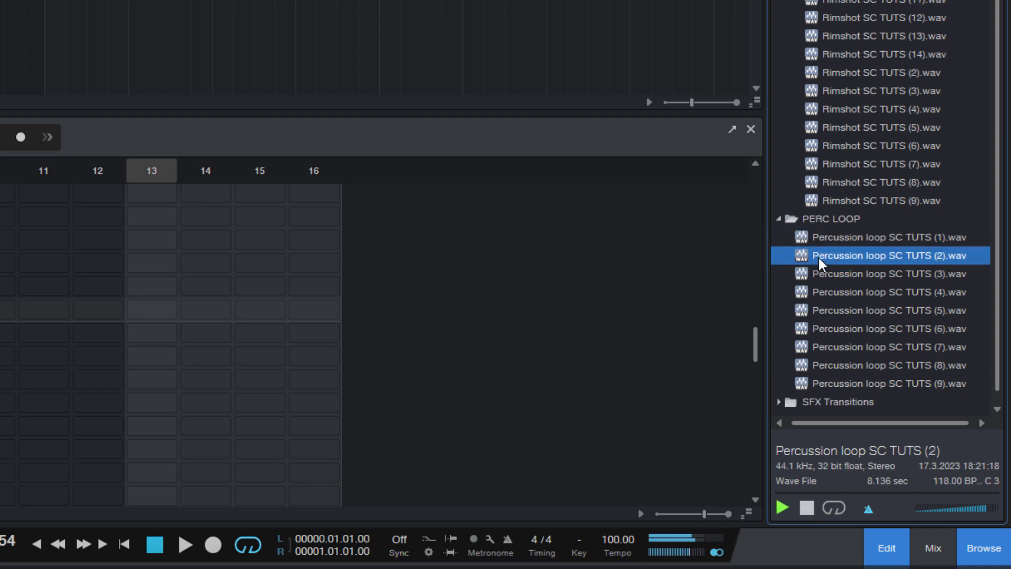
click(828, 287)
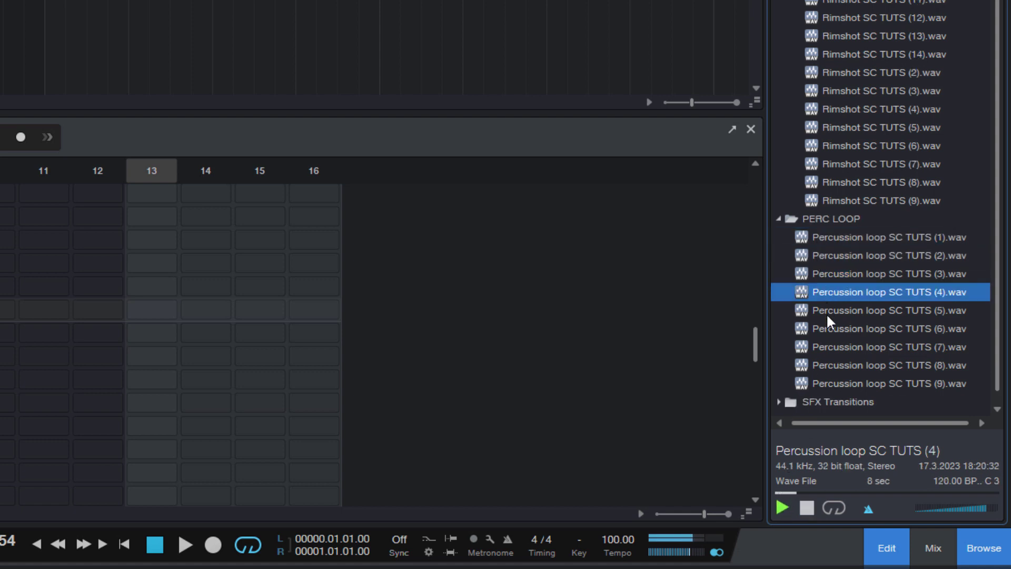
click(807, 508)
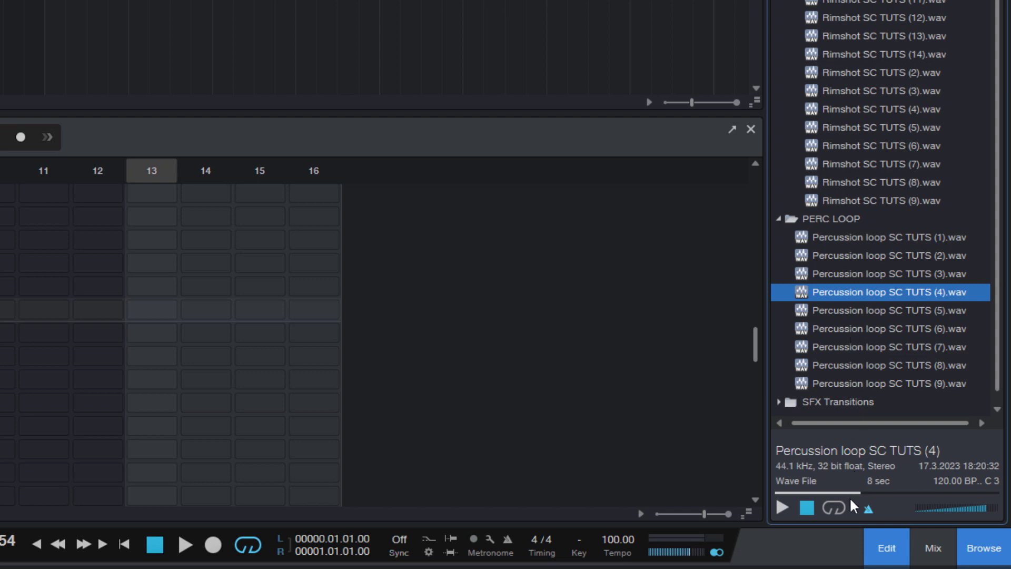
Select Percussion loop SC TUTS (7), then audition (5) with song-tempo matching of the preview off and on
click(868, 344)
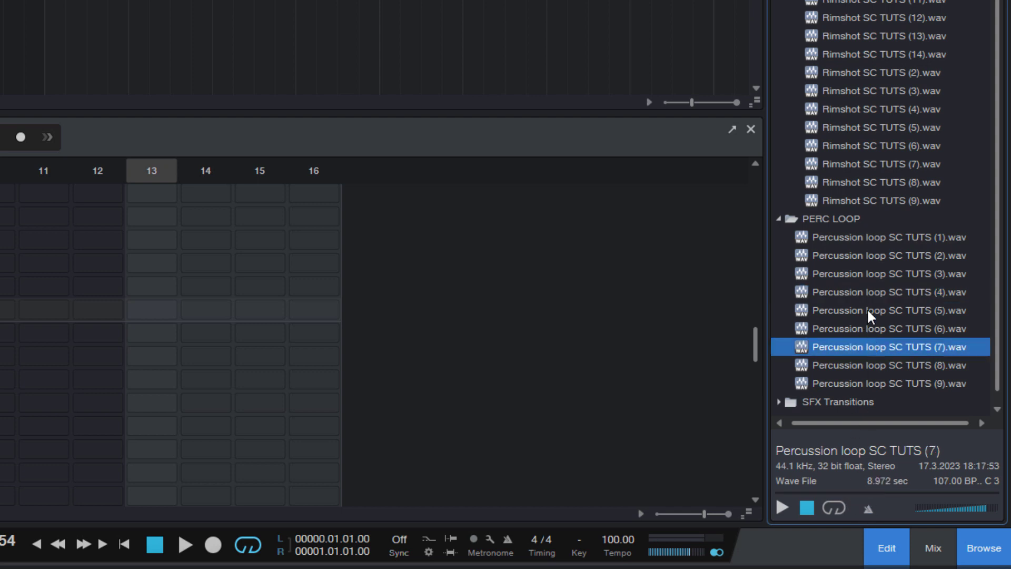
click(867, 310)
click(789, 507)
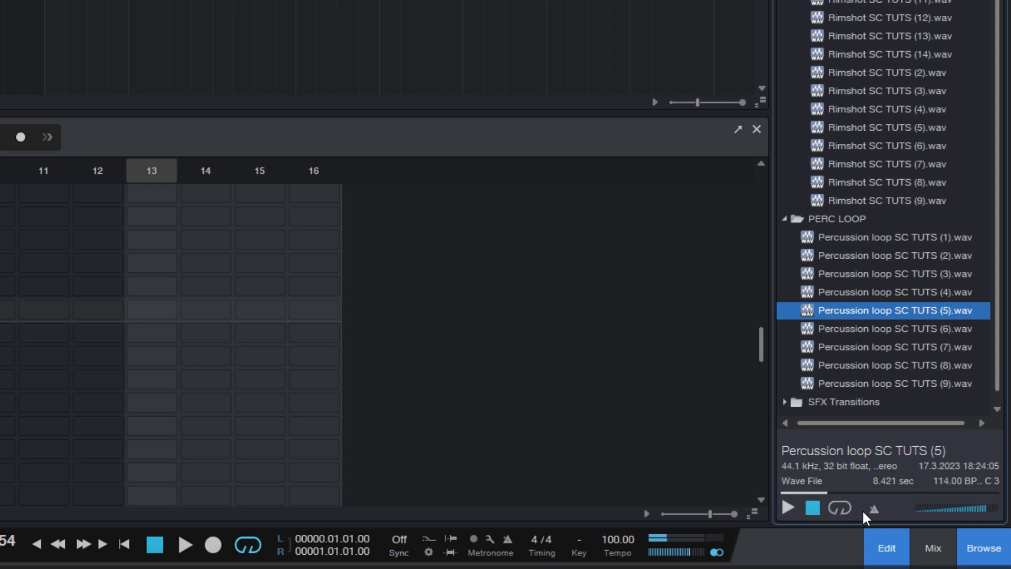
click(789, 507)
click(814, 507)
scroll(846, 255, down, 1)
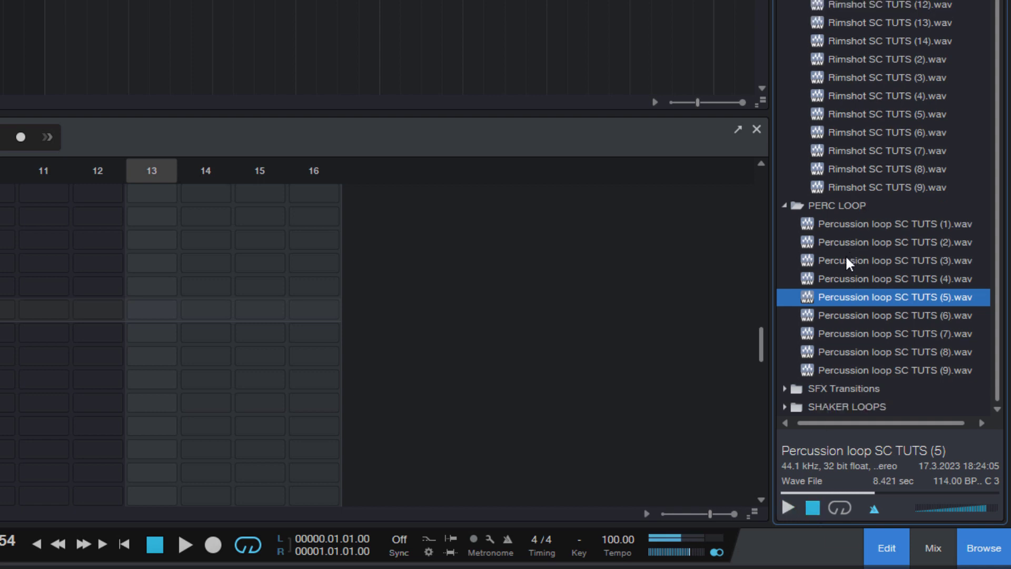
Open the SHAKER LOOPS folder and audition Shaker loop SC TUTS (1), (10), (12) and (13)
click(784, 406)
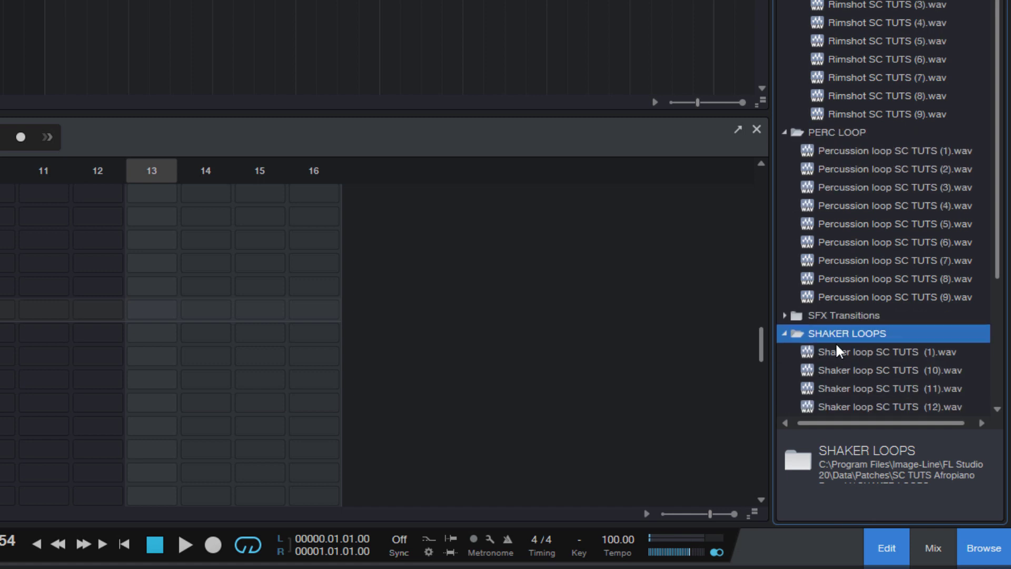
click(843, 356)
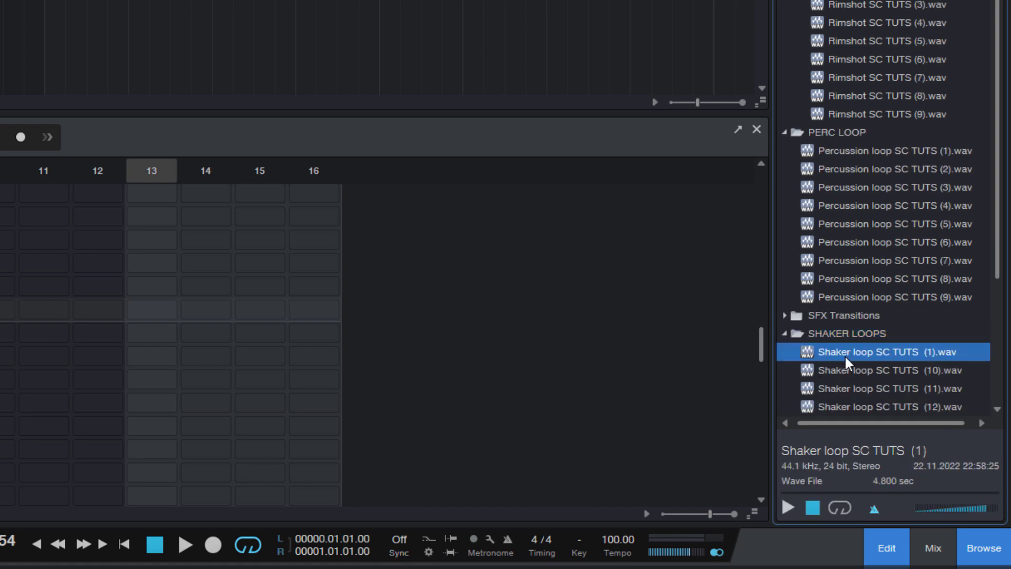
click(783, 506)
click(891, 318)
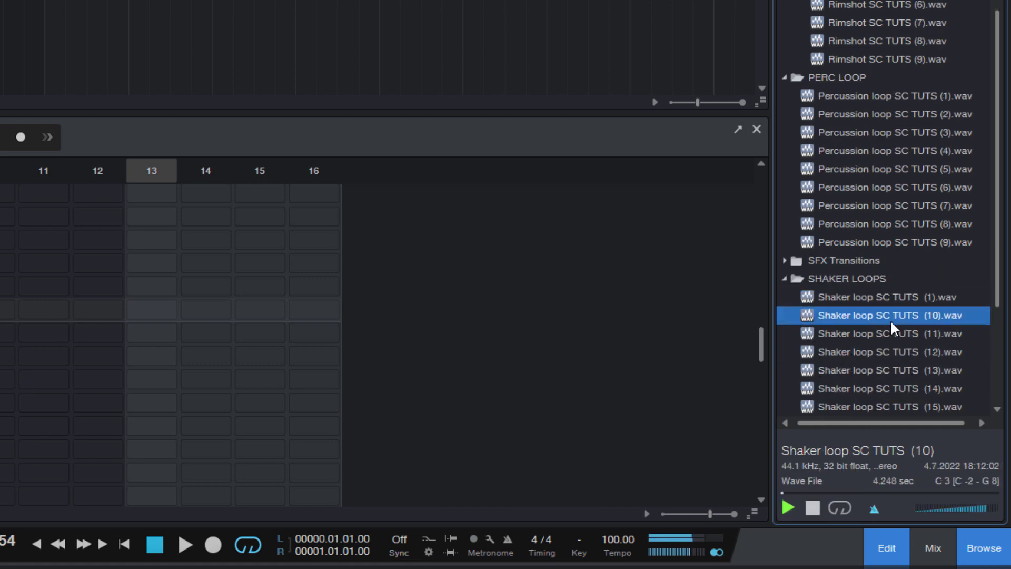
click(855, 351)
click(840, 370)
scroll(843, 364, down, 2)
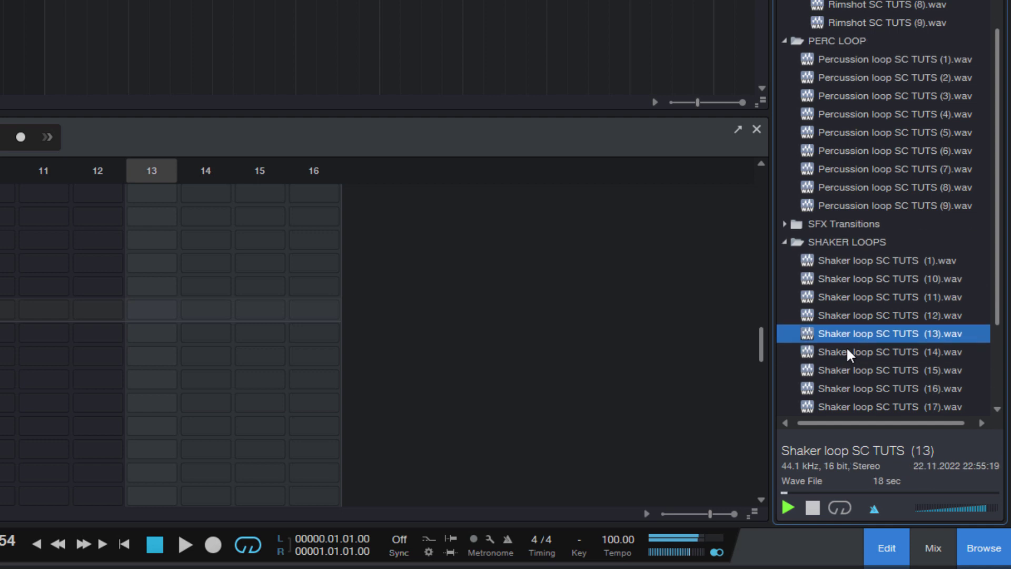
Audition Shaker loop SC TUTS (14), (15), (17), (2) and (3) from the SHAKER LOOPS folder
click(846, 351)
click(833, 373)
scroll(833, 375, down, 2)
click(833, 375)
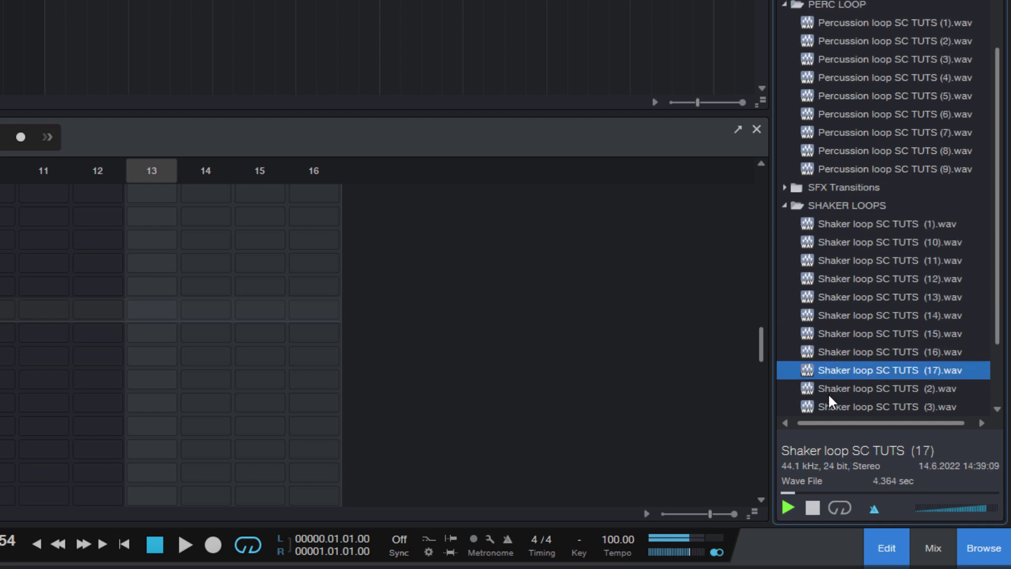
click(830, 390)
scroll(828, 390, down, 1)
click(830, 389)
scroll(834, 387, down, 2)
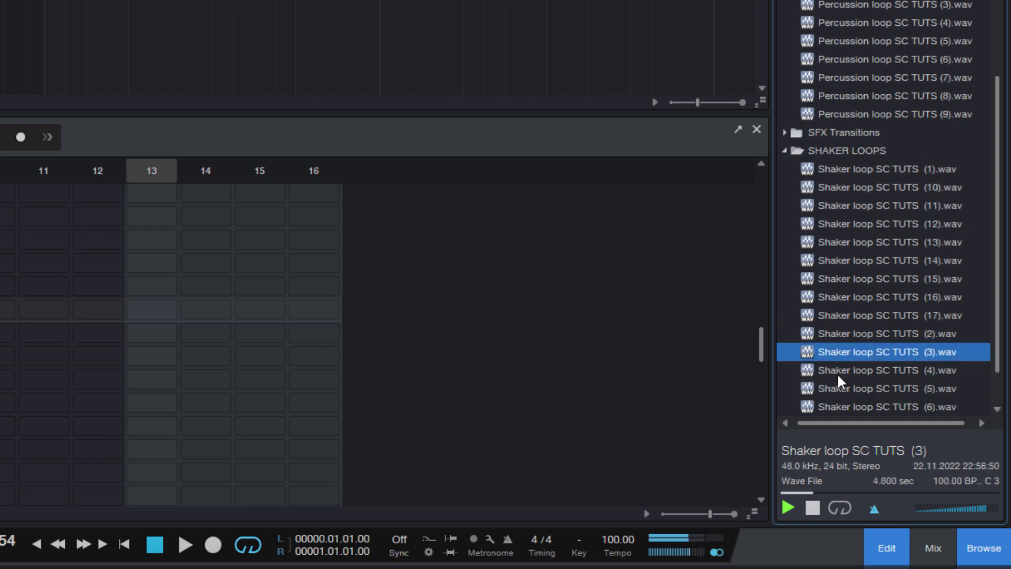
Audition Shaker loop SC TUTS (4), (6), (7) and (8), ending the preview with (8) selected
click(838, 372)
click(837, 407)
scroll(837, 397, down, 1)
click(841, 403)
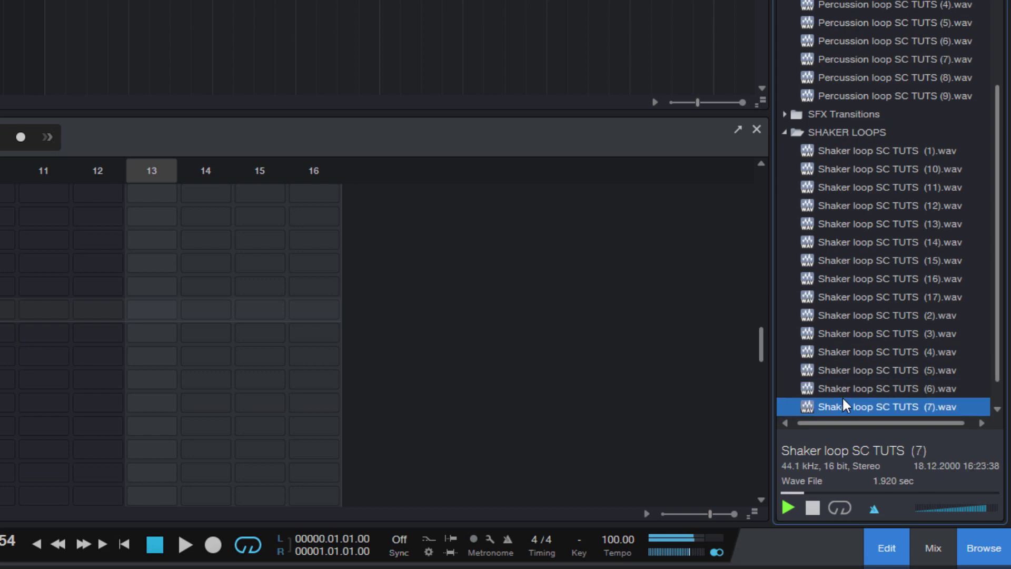
scroll(842, 398, down, 1)
click(845, 405)
scroll(847, 397, down, 1)
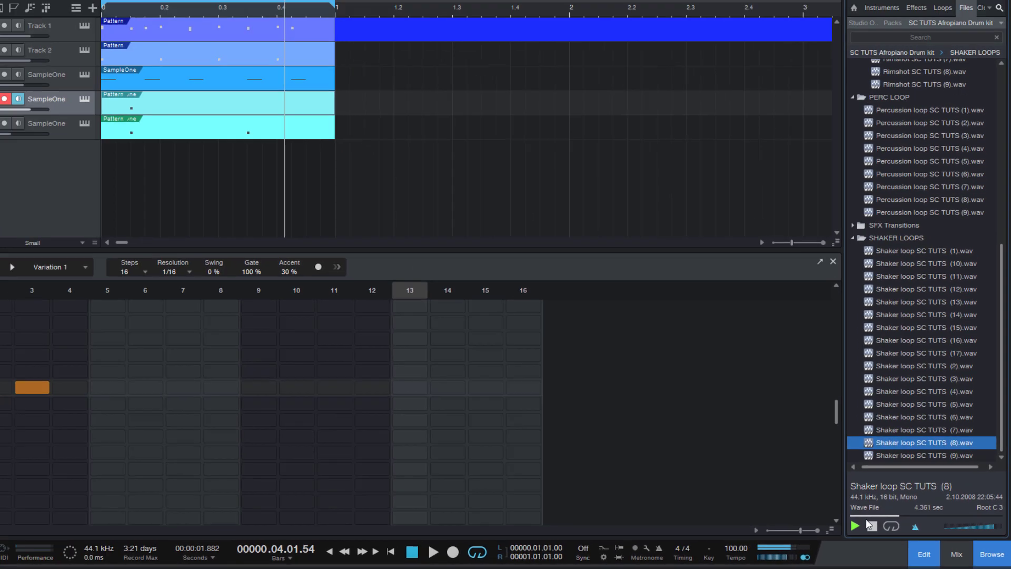
click(871, 525)
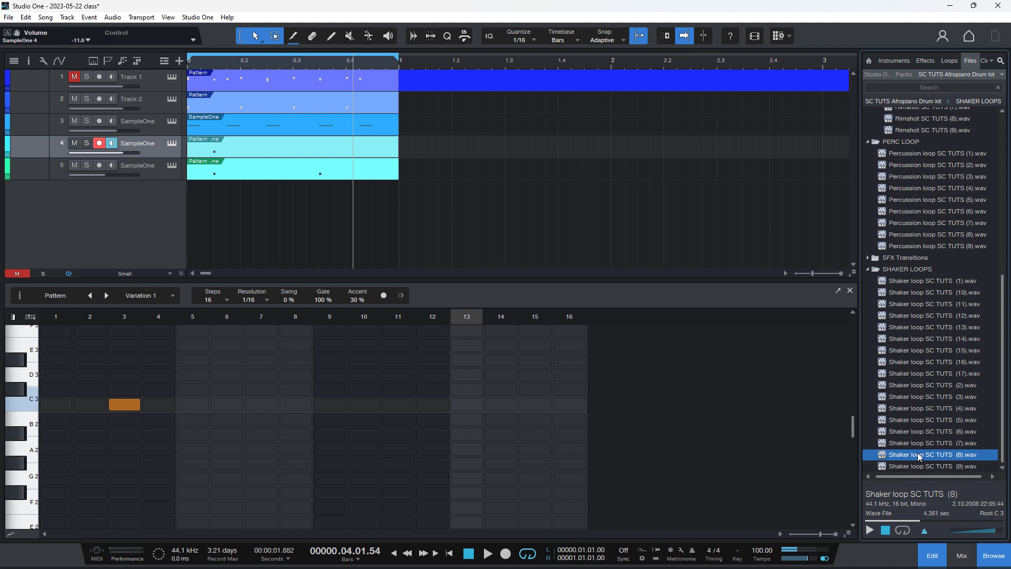
Place Shaker loop SC TUTS (8) at the song start on a new sixth track and lower its volume to -5.6 dB during playback
drag(919, 456, 191, 208)
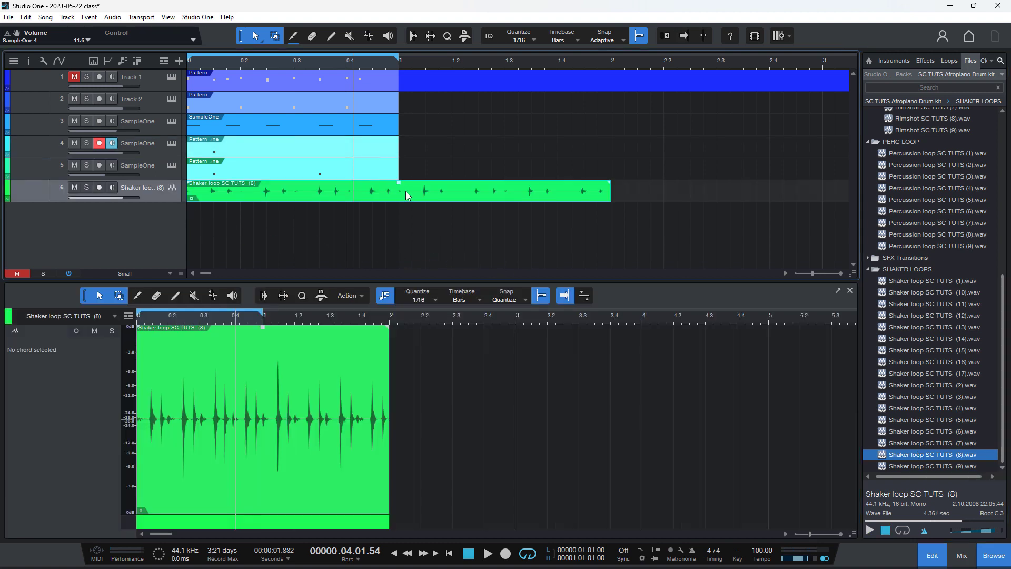
click(192, 61)
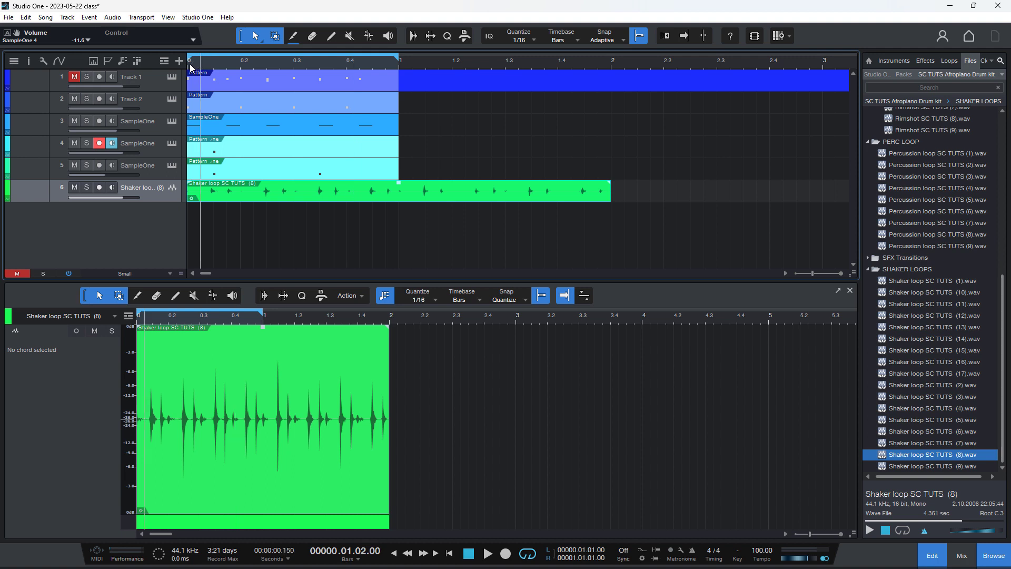
key(space)
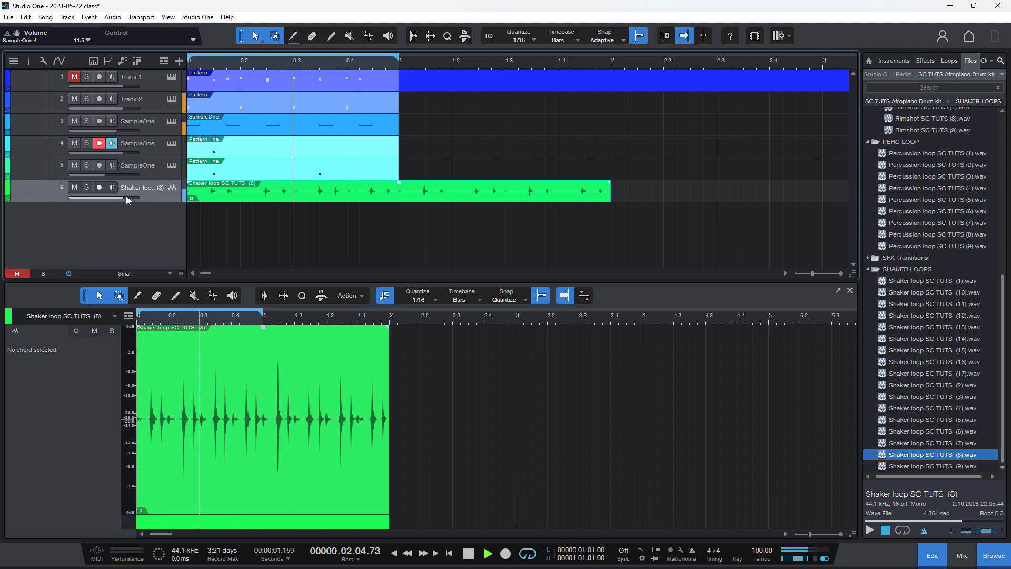
mouse_move(126, 195)
mouse_down()
mouse_move(97, 196)
mouse_move(119, 196)
mouse_up()
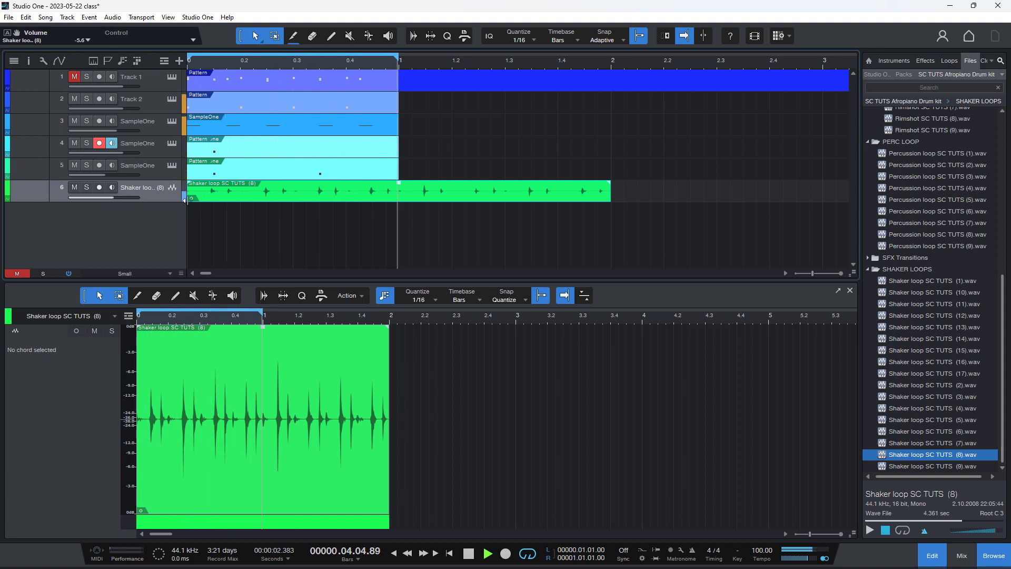
key(space)
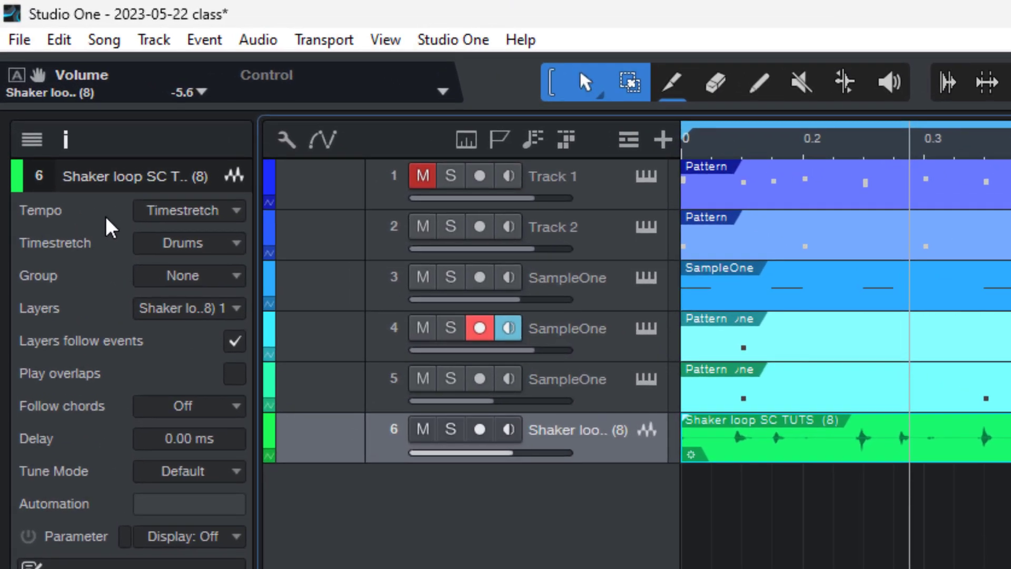
Set the shaker track's Tempo mode to Don't follow and listen to it with the drums
click(172, 210)
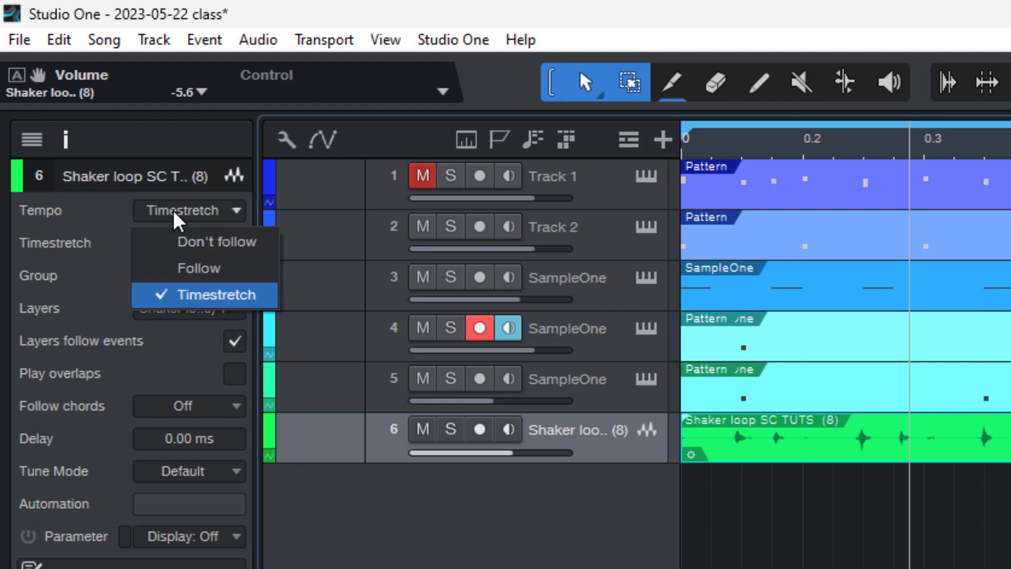
click(191, 248)
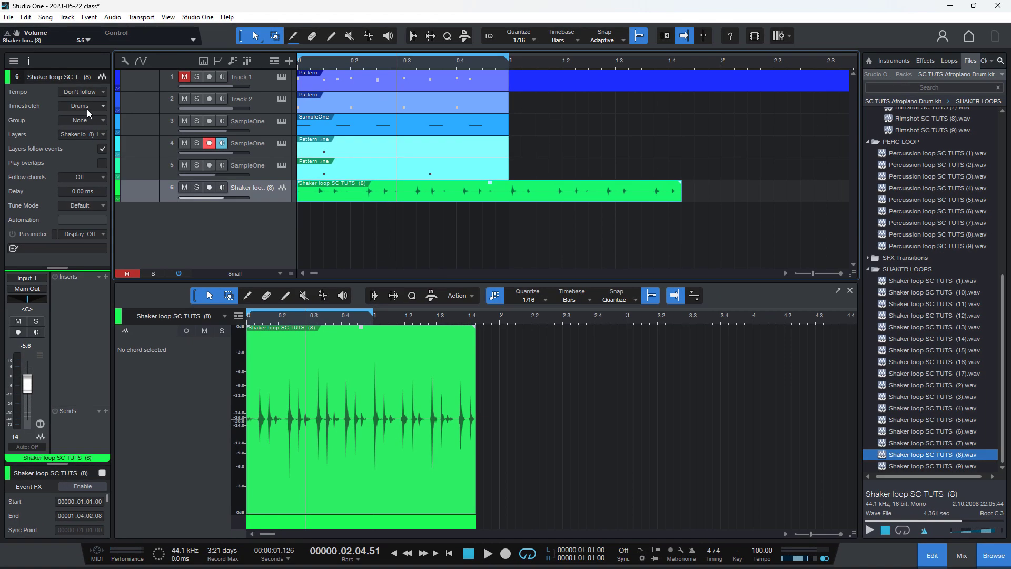
key(space)
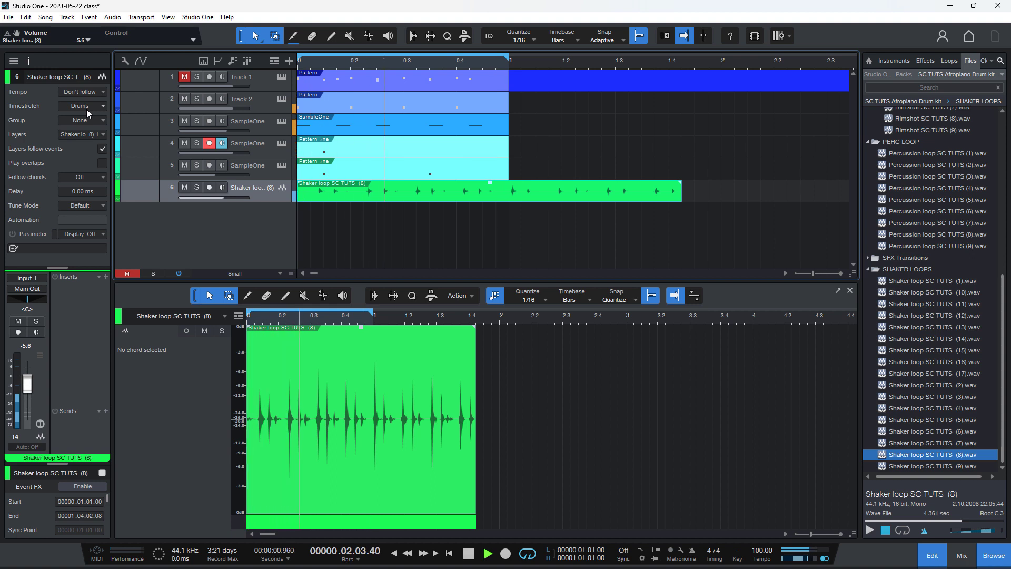
key(space)
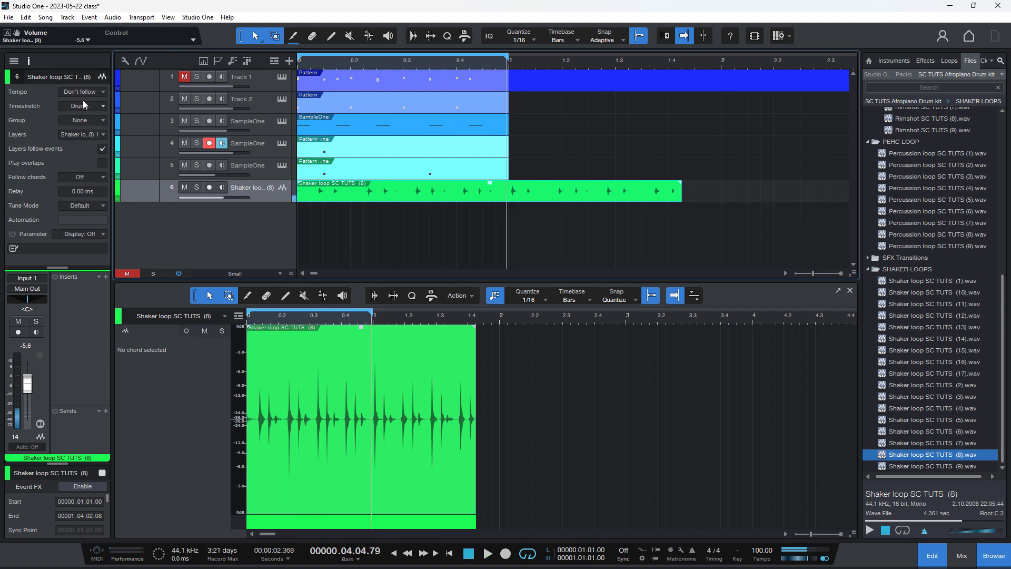
Set the shaker track's Tempo mode back to Timestretch and listen to it with the drums
click(84, 90)
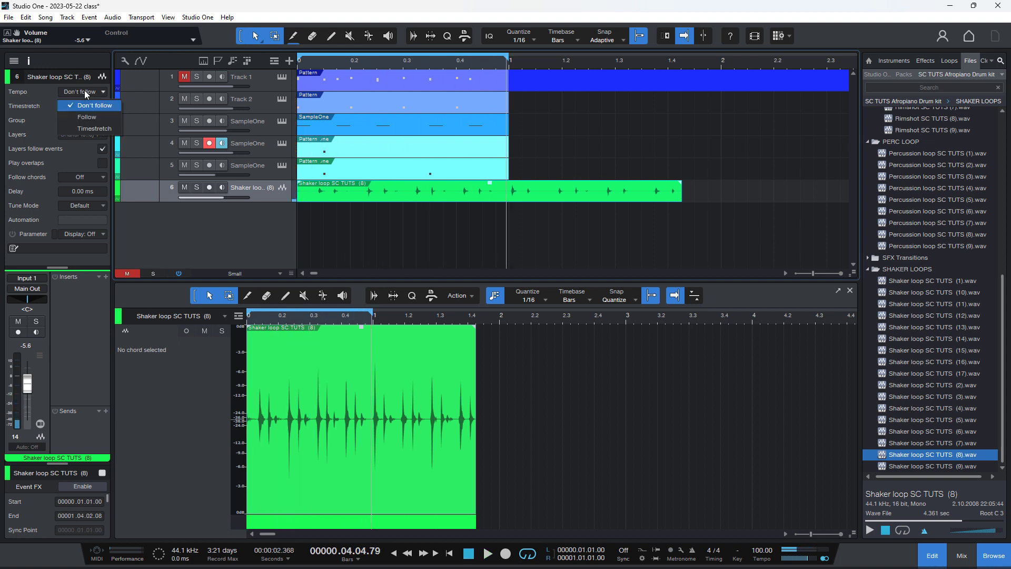
click(79, 128)
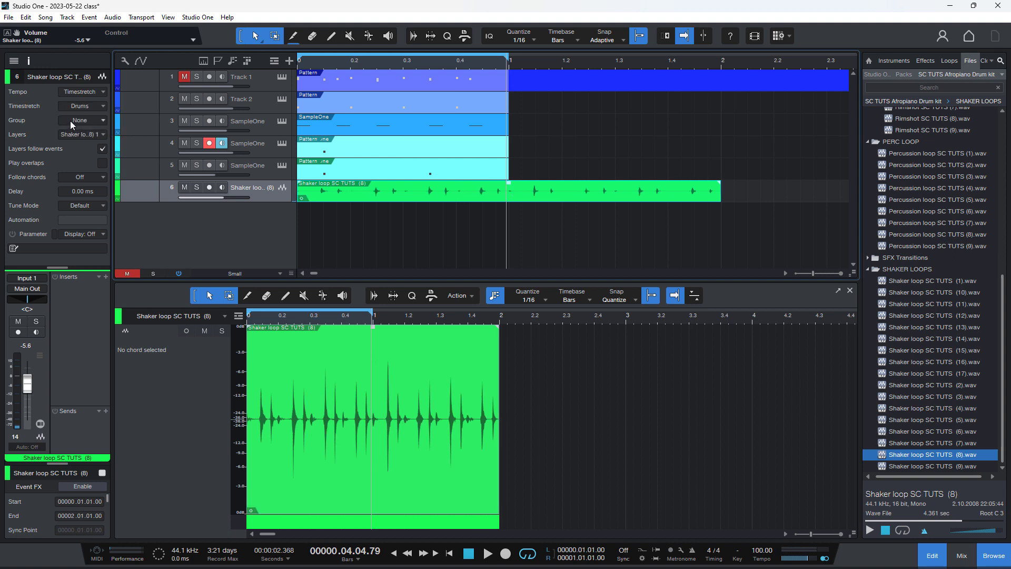
key(space)
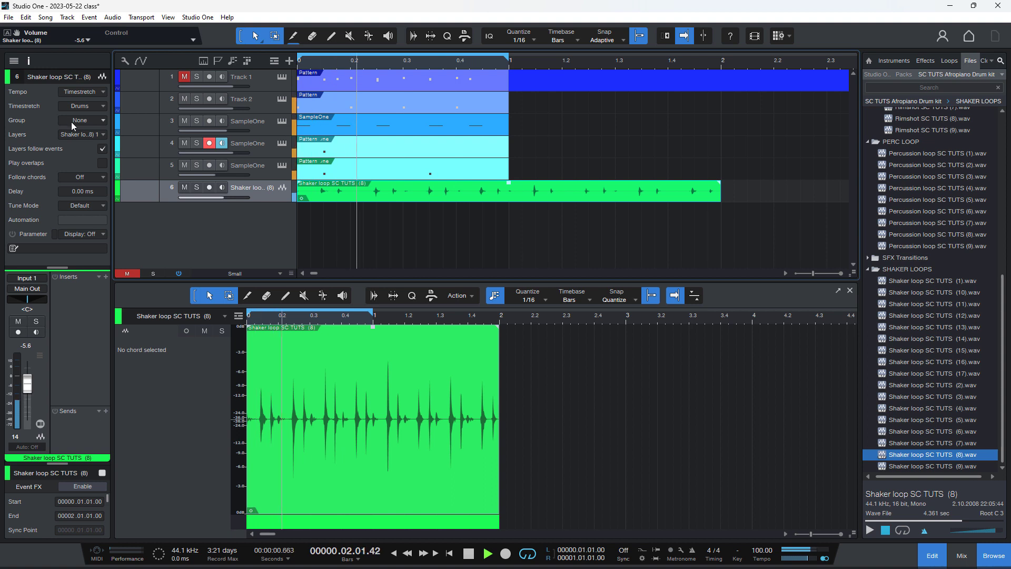
key(space)
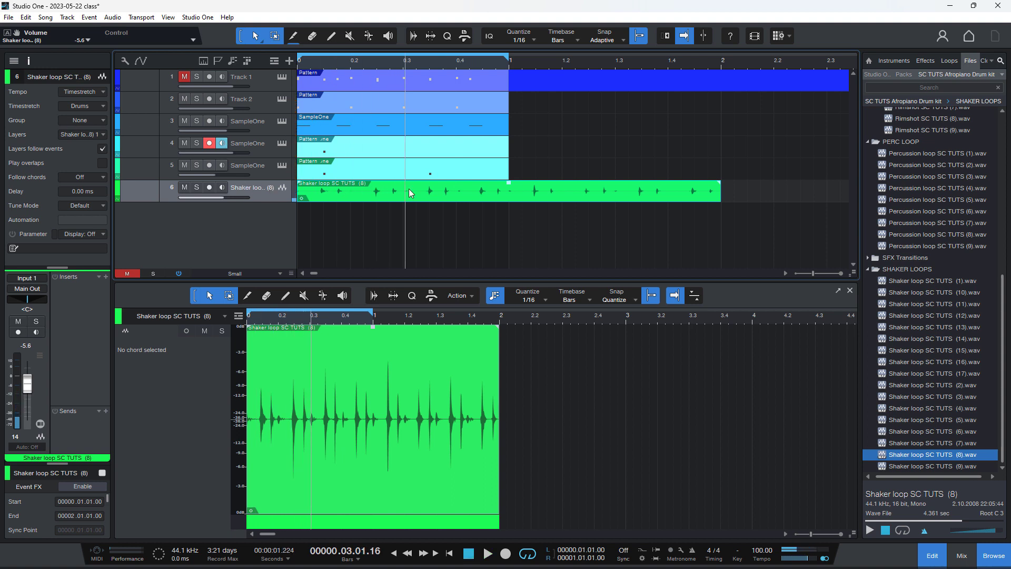
Mute tracks 2 to 5, unmute Track 1, and play it together with the shaker loop
drag(186, 167, 185, 99)
click(185, 79)
key(space)
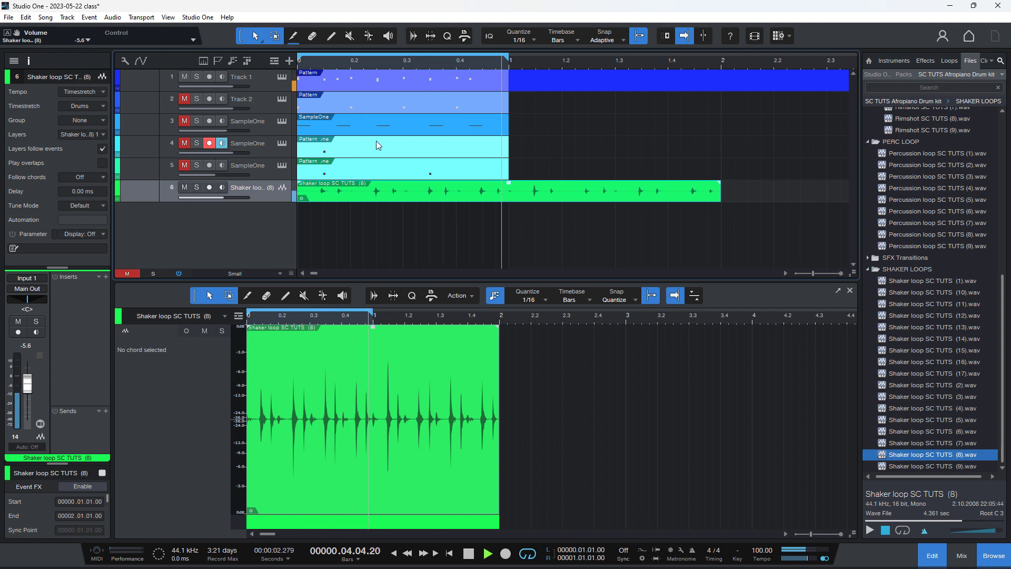
Lower the shaker track's volume to -9.9 dB, stop playback, and shorten the shaker event to end with the drum patterns at bar 1
drag(222, 198, 213, 197)
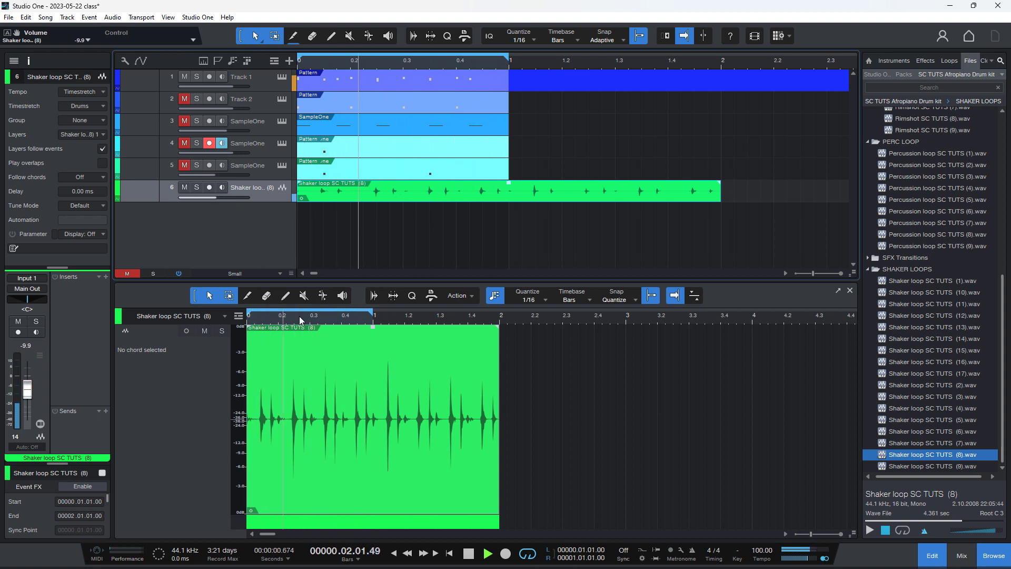
key(space)
key(ctrl+z)
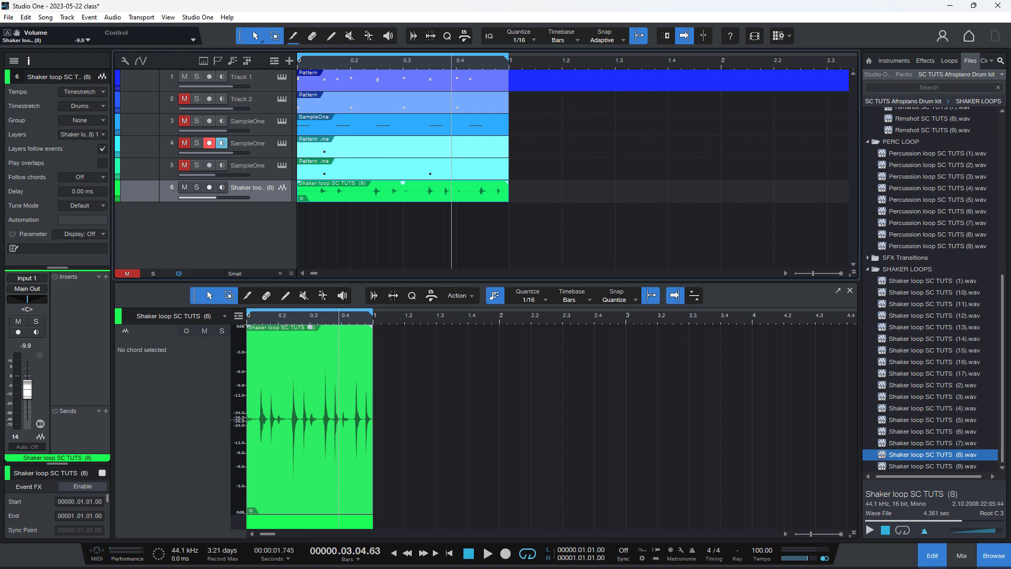